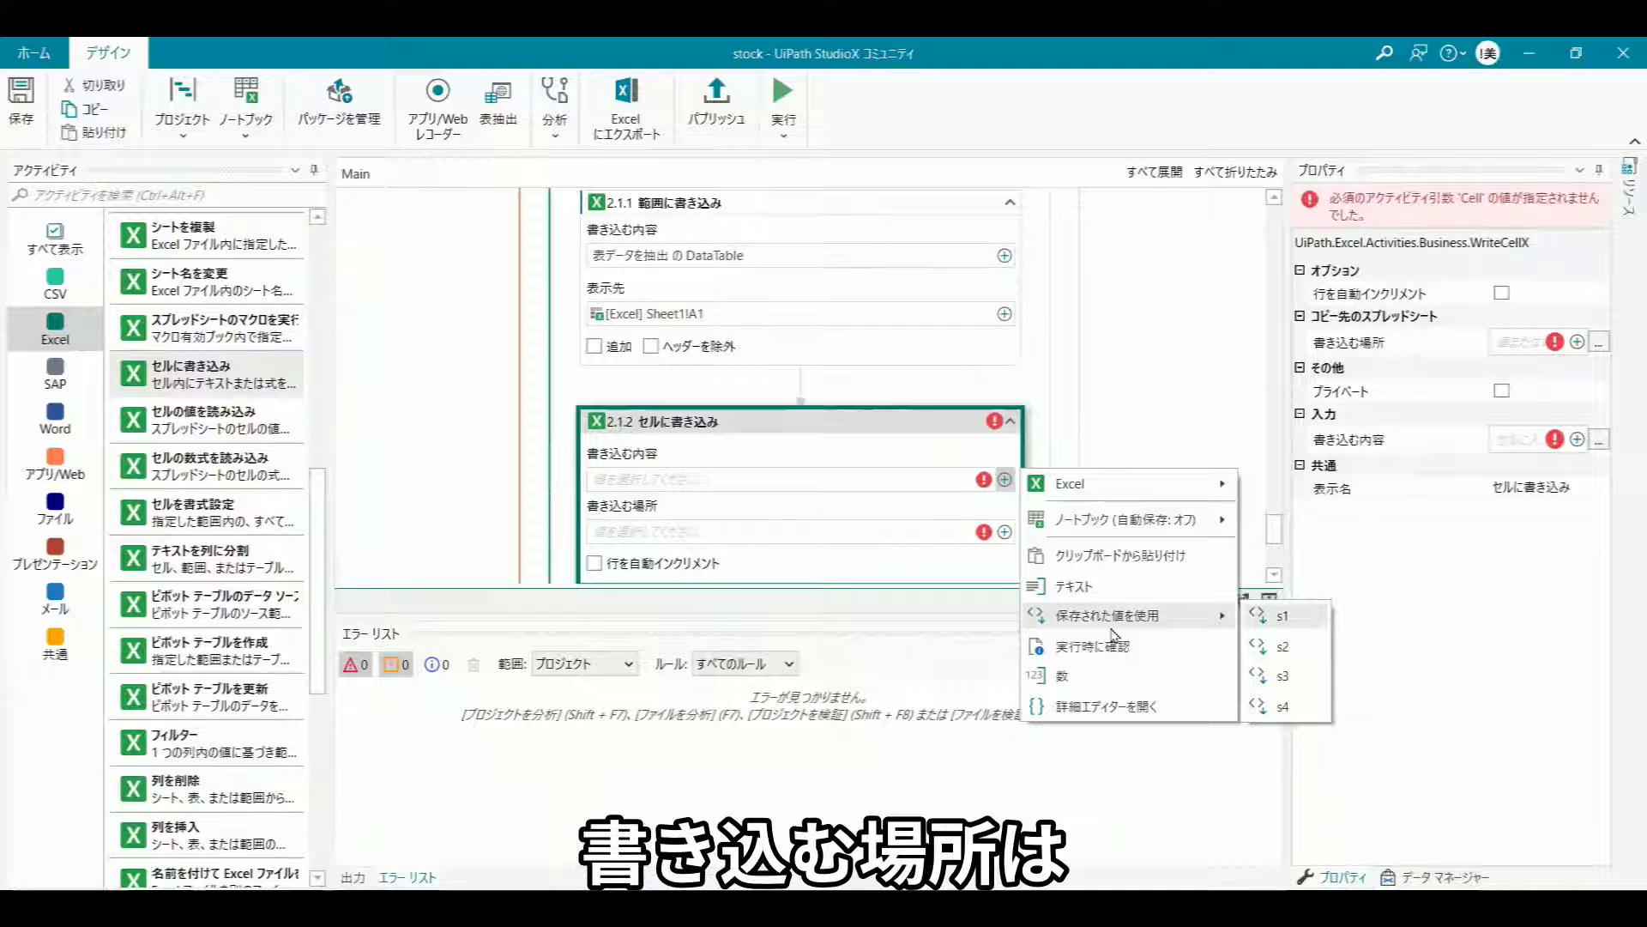
Step: Set the セルに書き込み activity to write saved value s1 into cell D2 of Sheet1 in the test.xlsx workbook
key("Return")
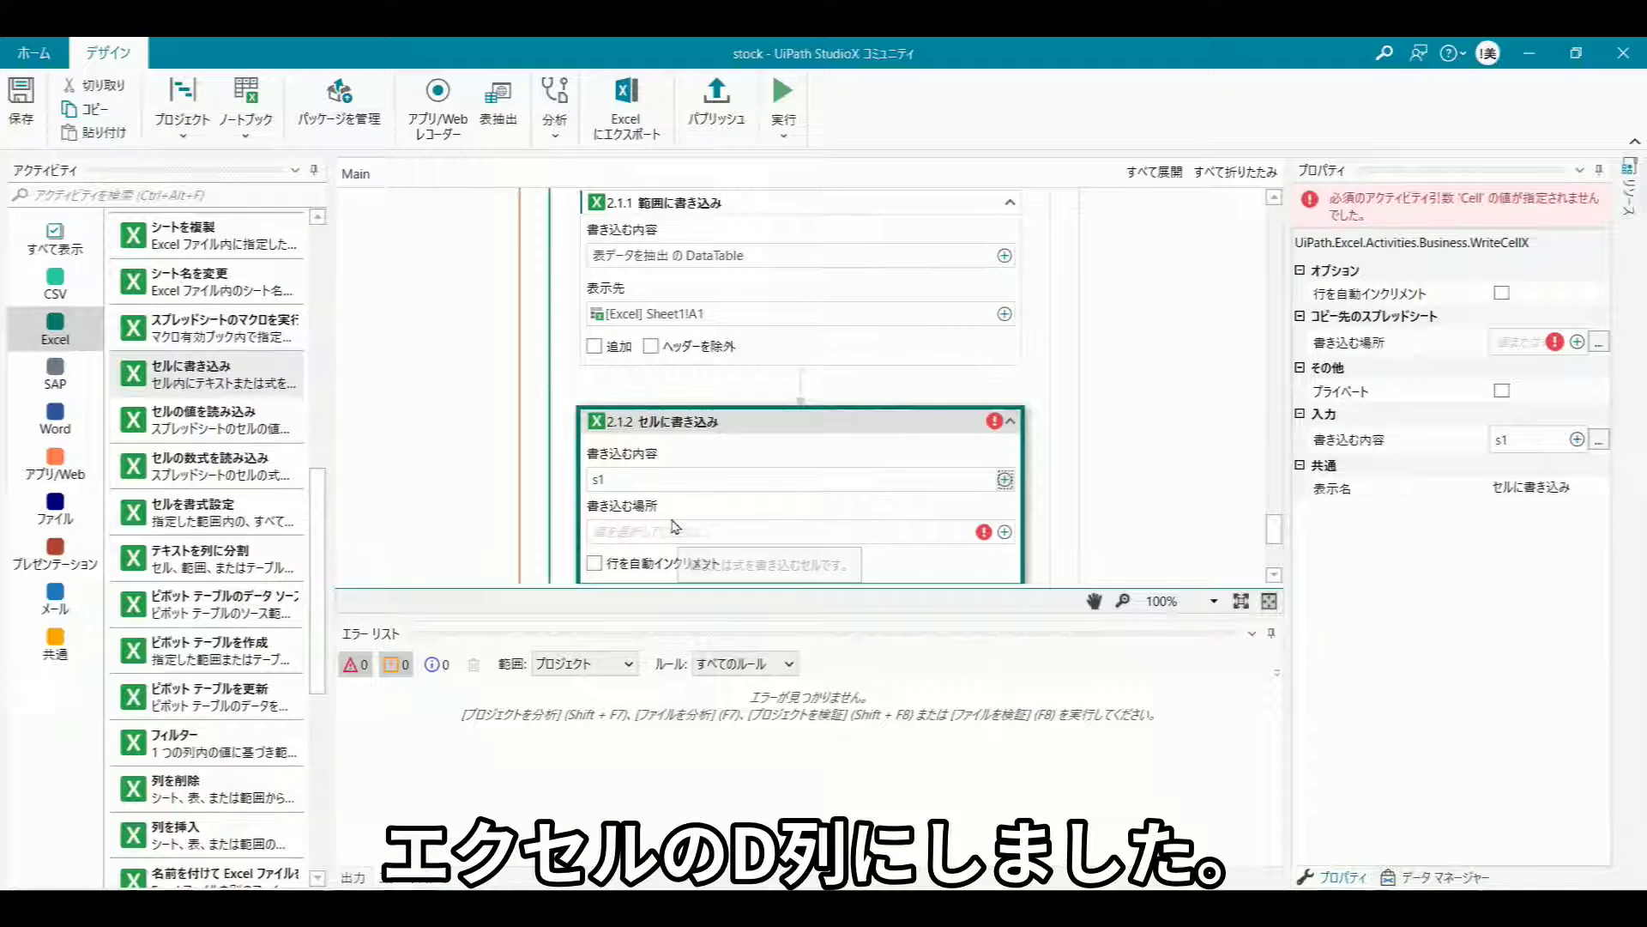
left_click(1004, 532)
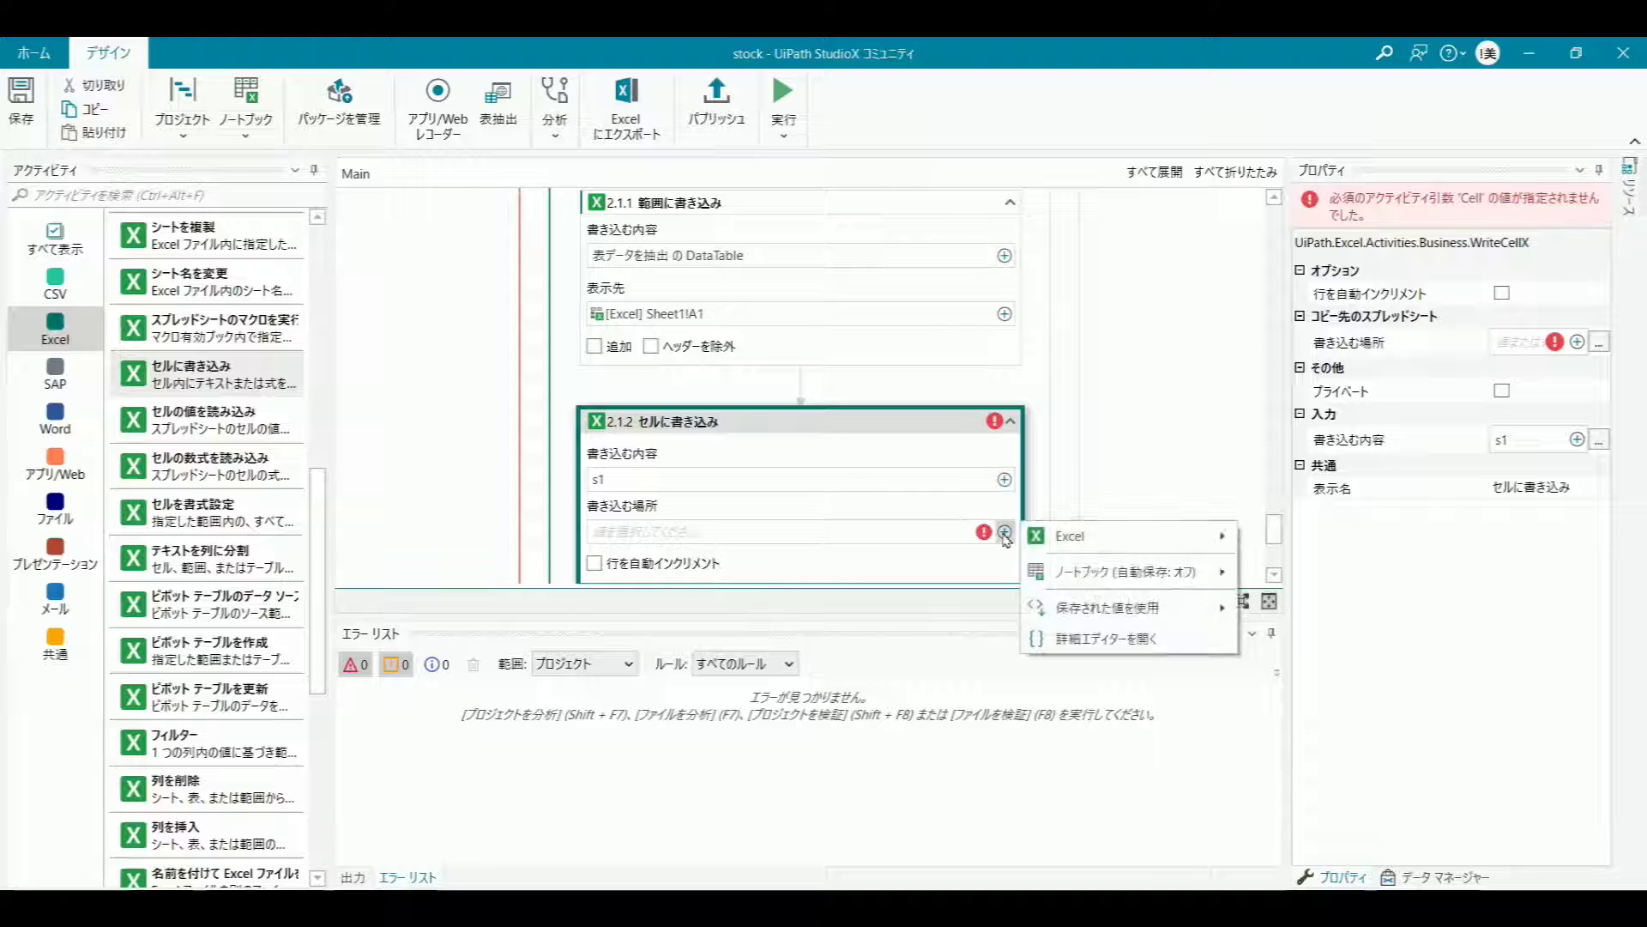
mouse_move(1083, 538)
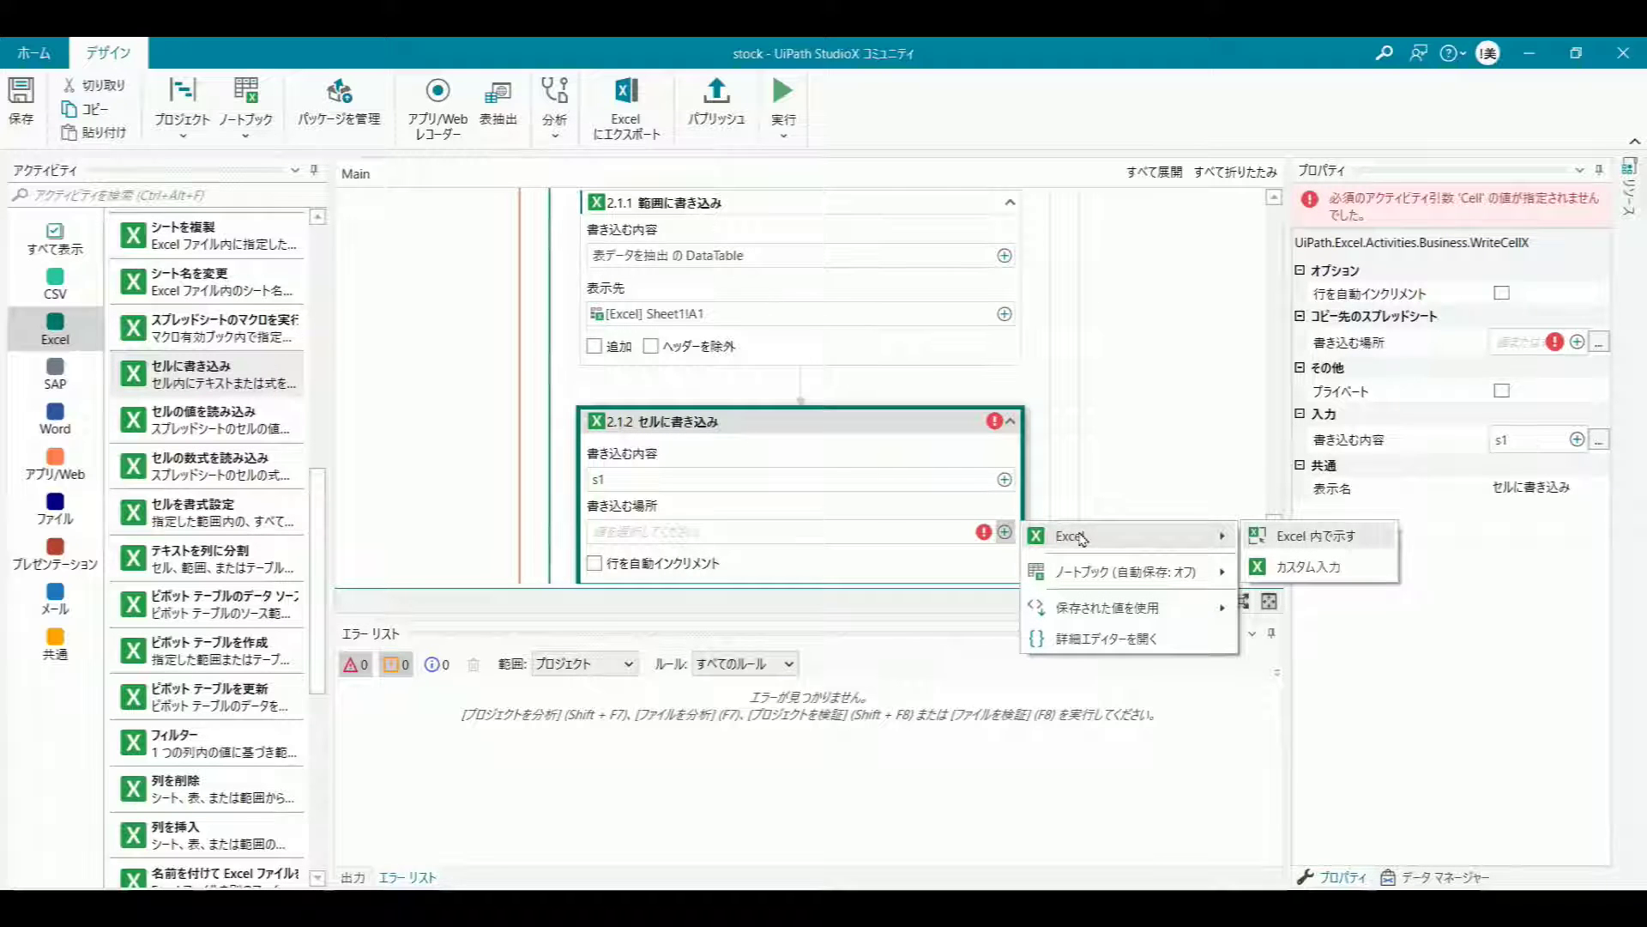
key("Return")
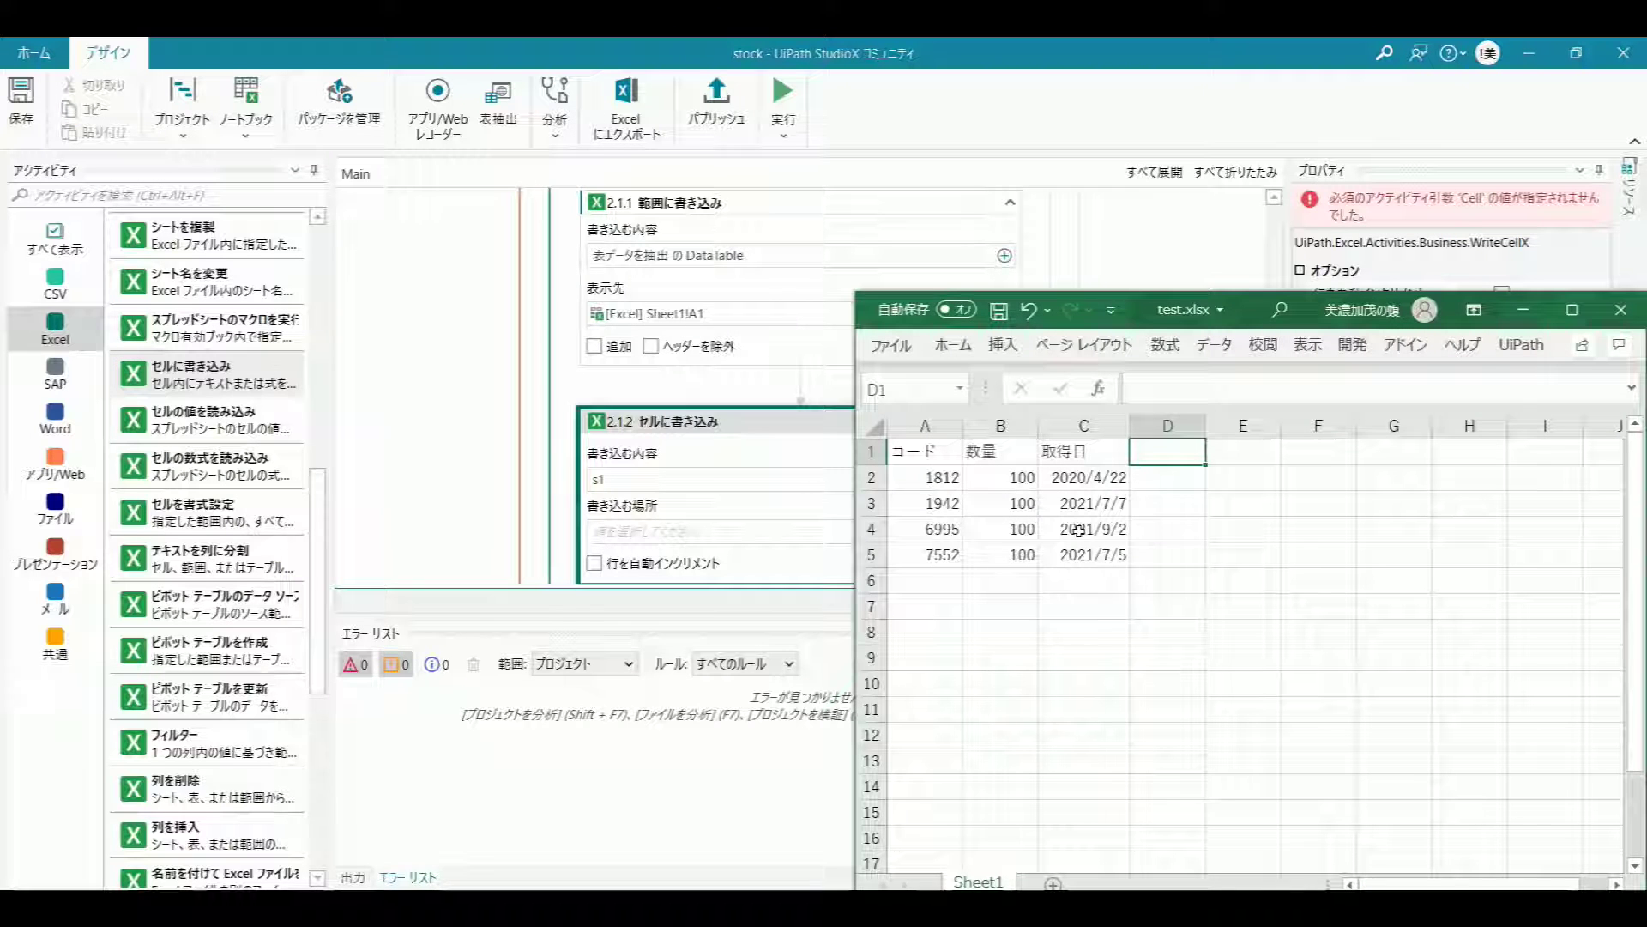
left_click(1181, 474)
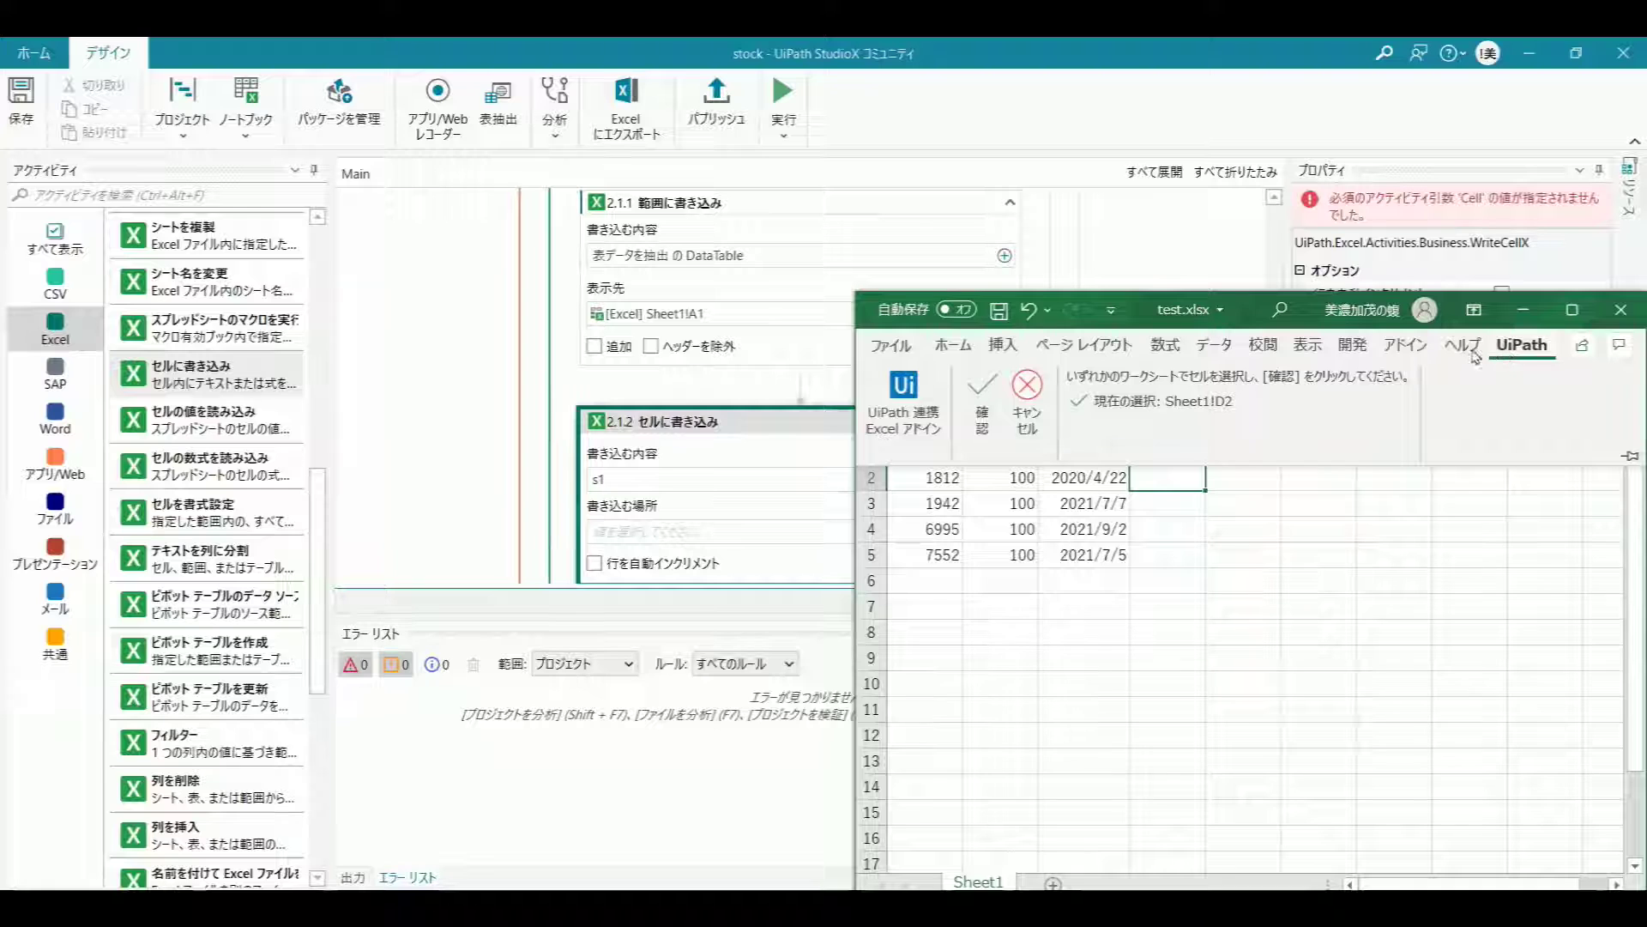
left_click(980, 396)
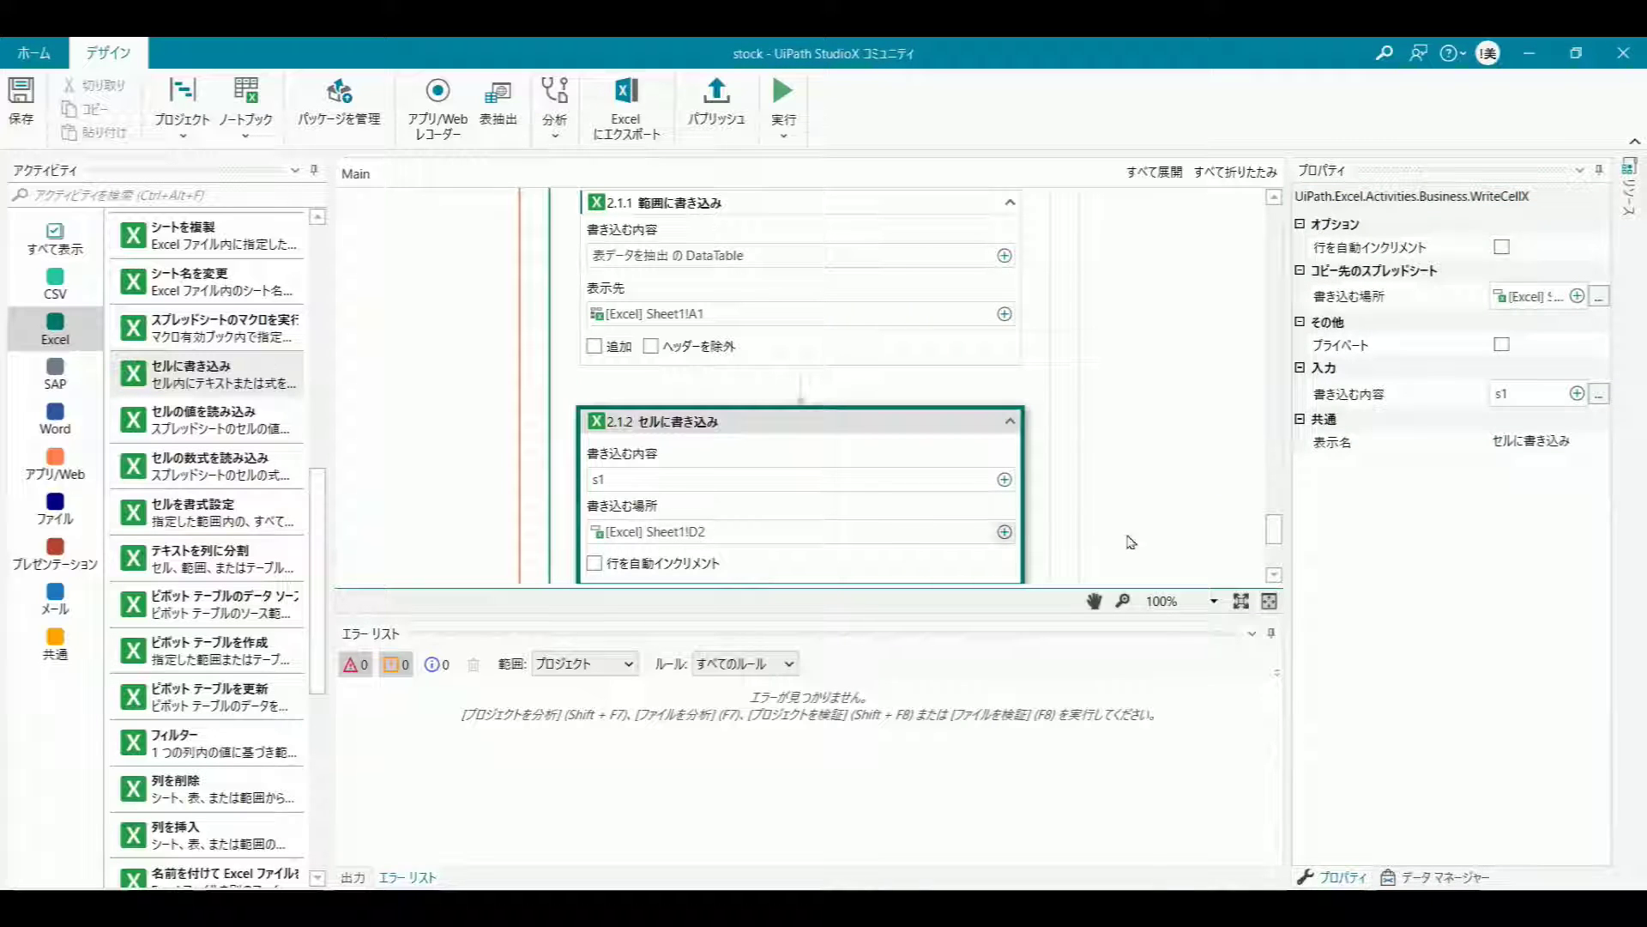
Step: Copy the セルに書き込み activity for cell D2 and paste the duplicate directly below it in the group
left_click_drag(1271, 534, 1272, 551)
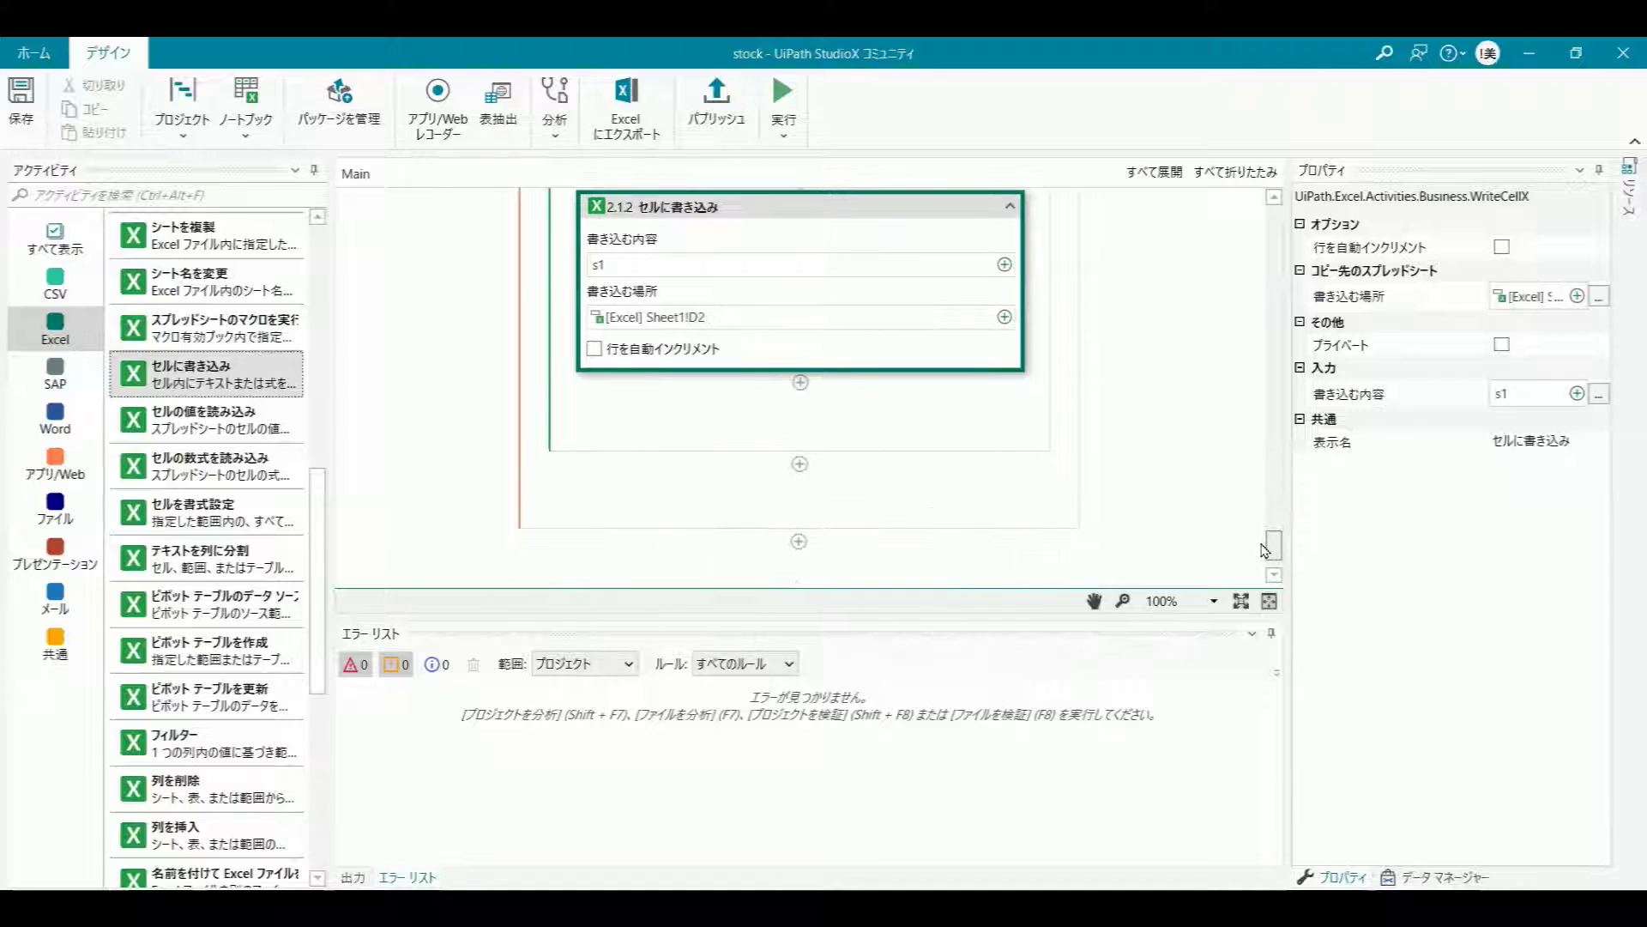
right_click(861, 291)
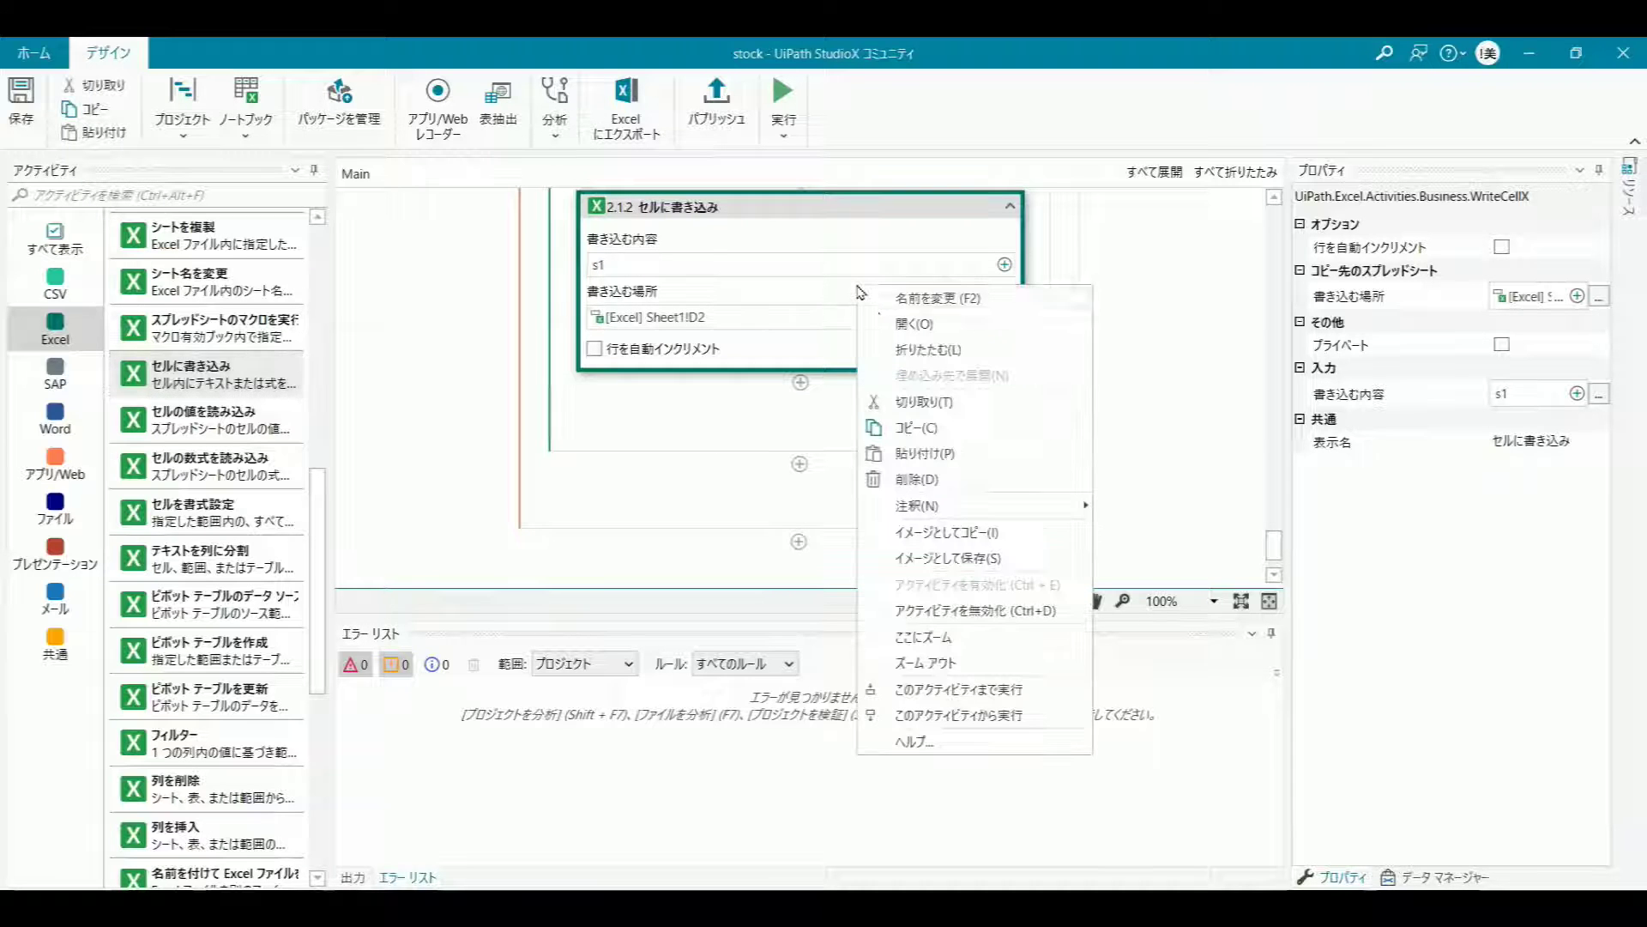
left_click(915, 432)
right_click(807, 388)
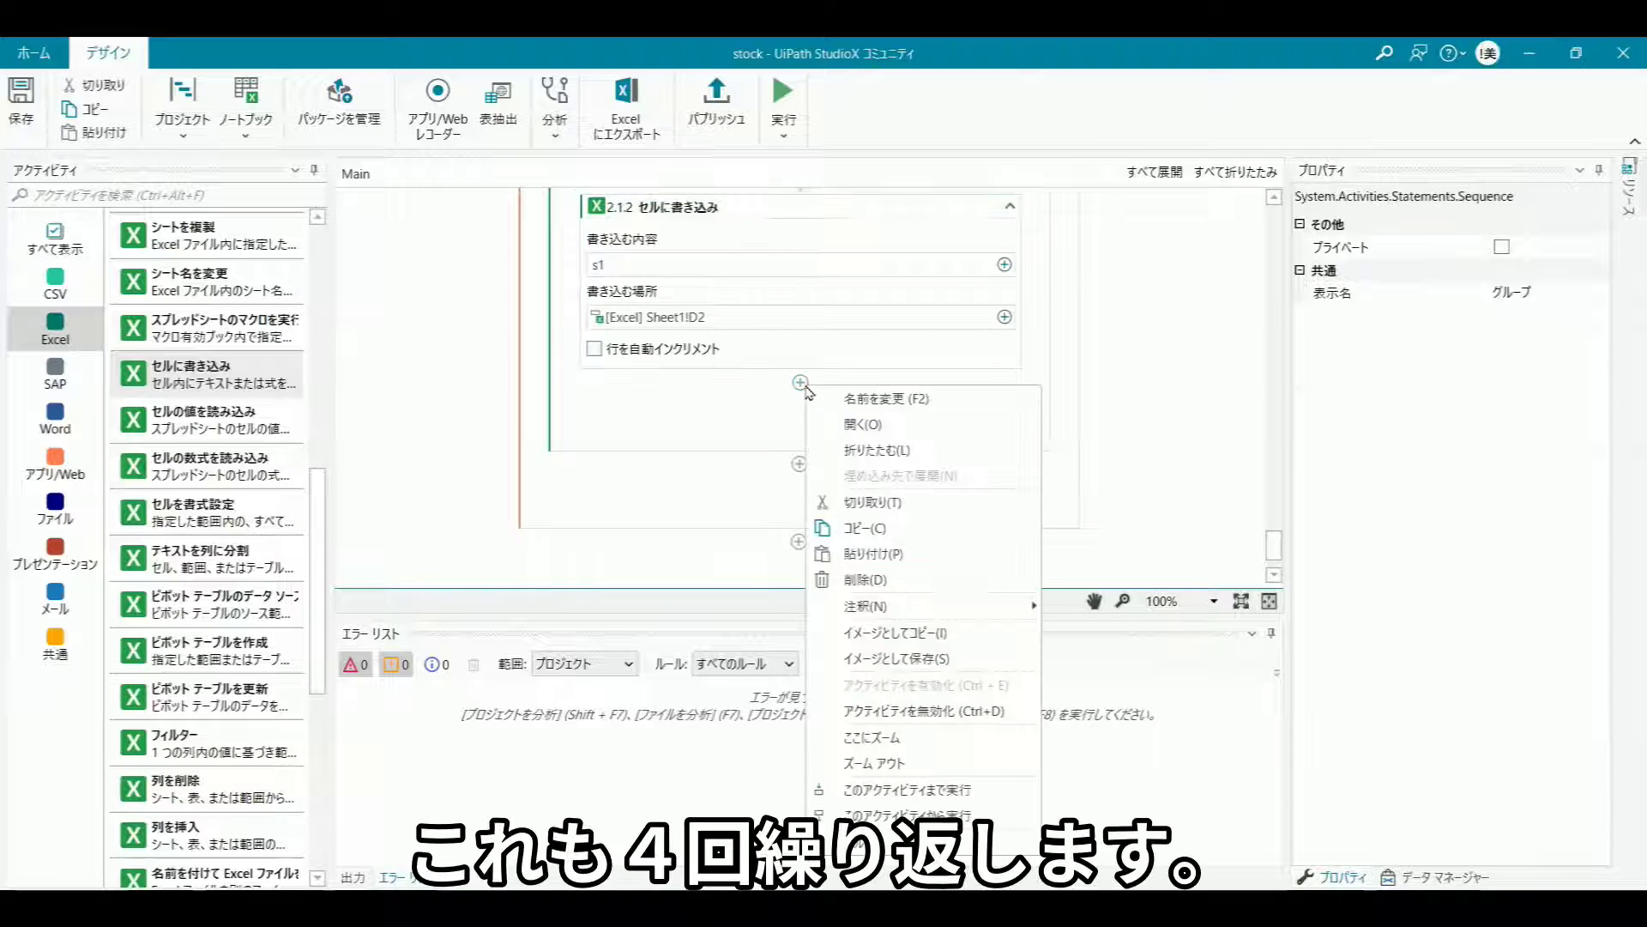
left_click(858, 553)
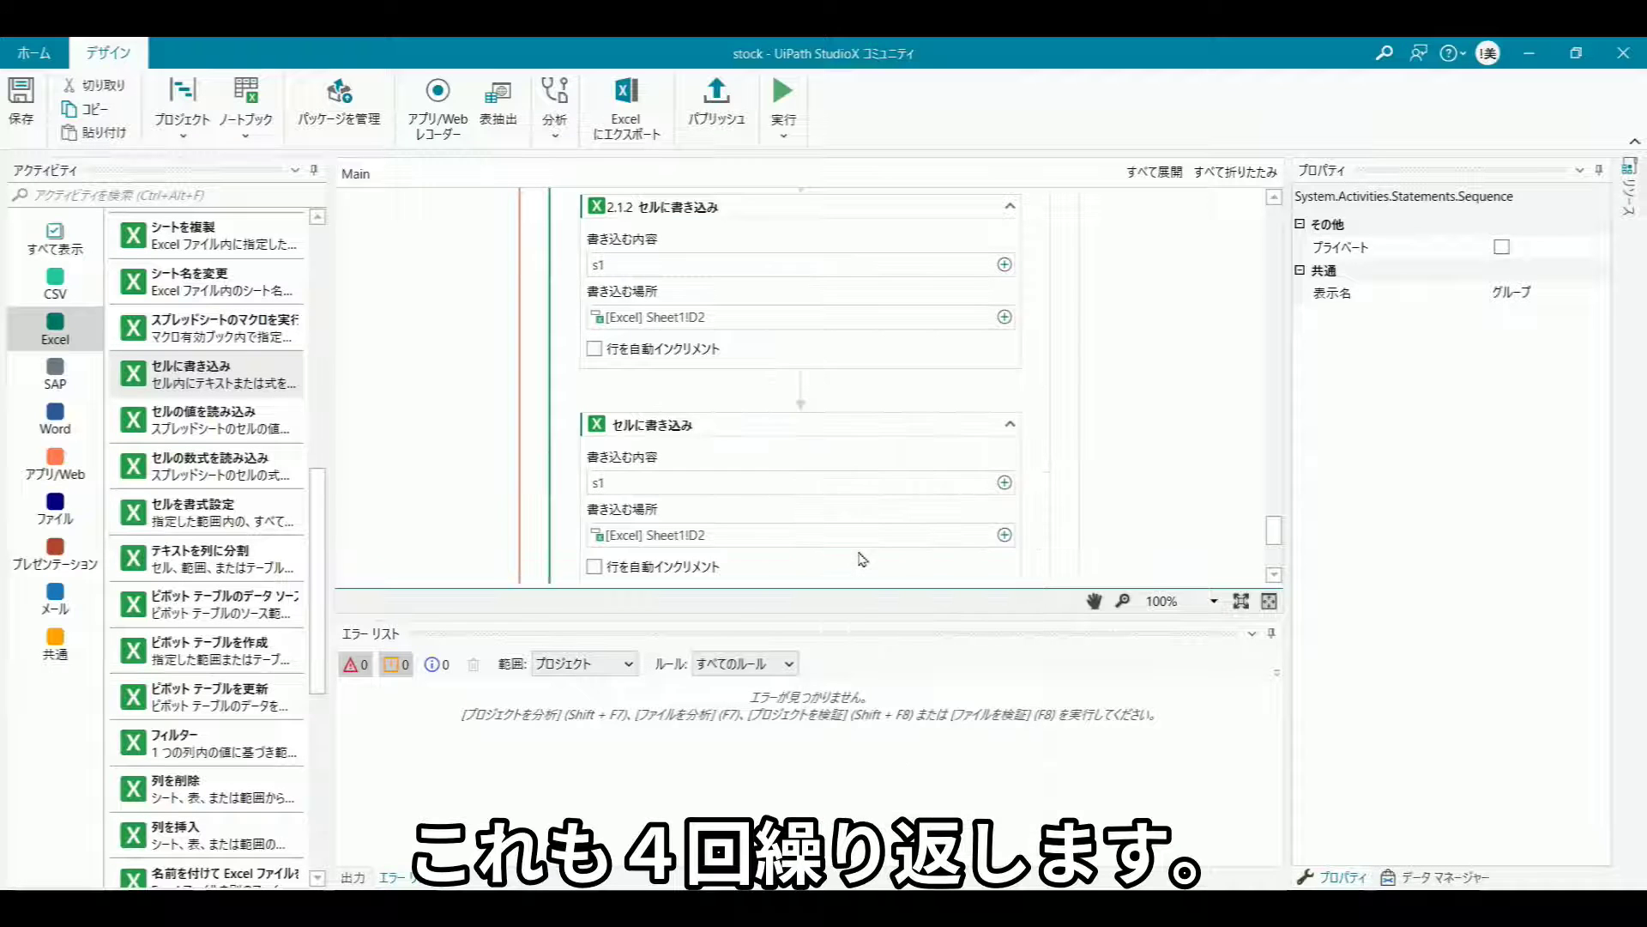
Step: Edit the content expression of the duplicated セルに書き込み activity so that it uses saved value s2
left_click(1004, 479)
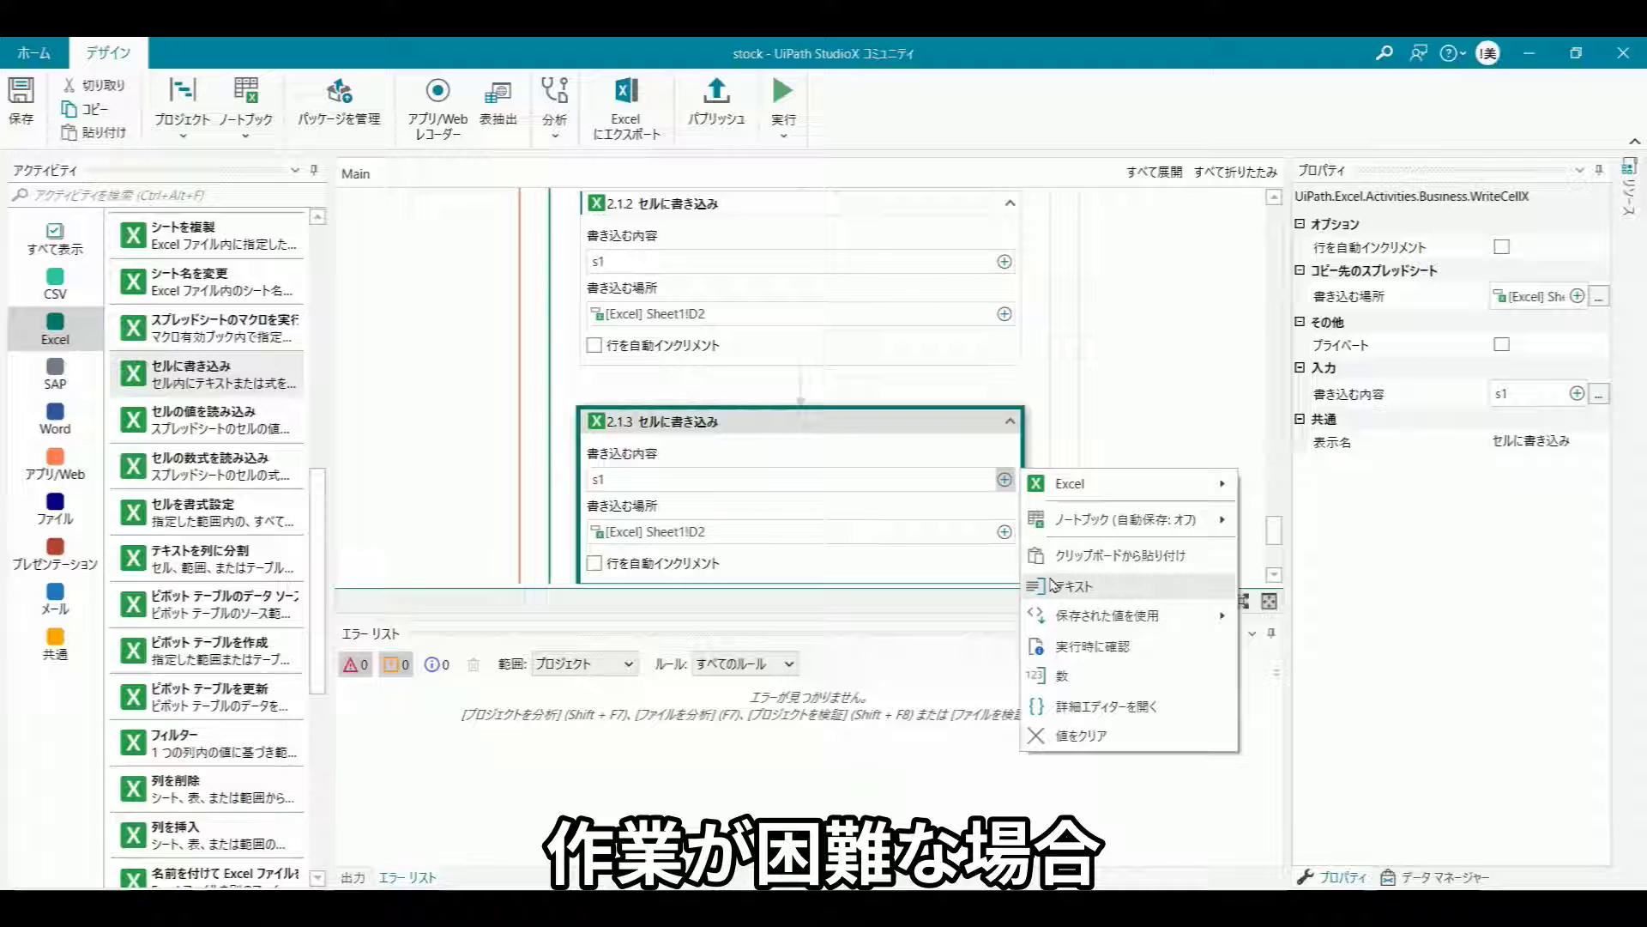
left_click(1063, 706)
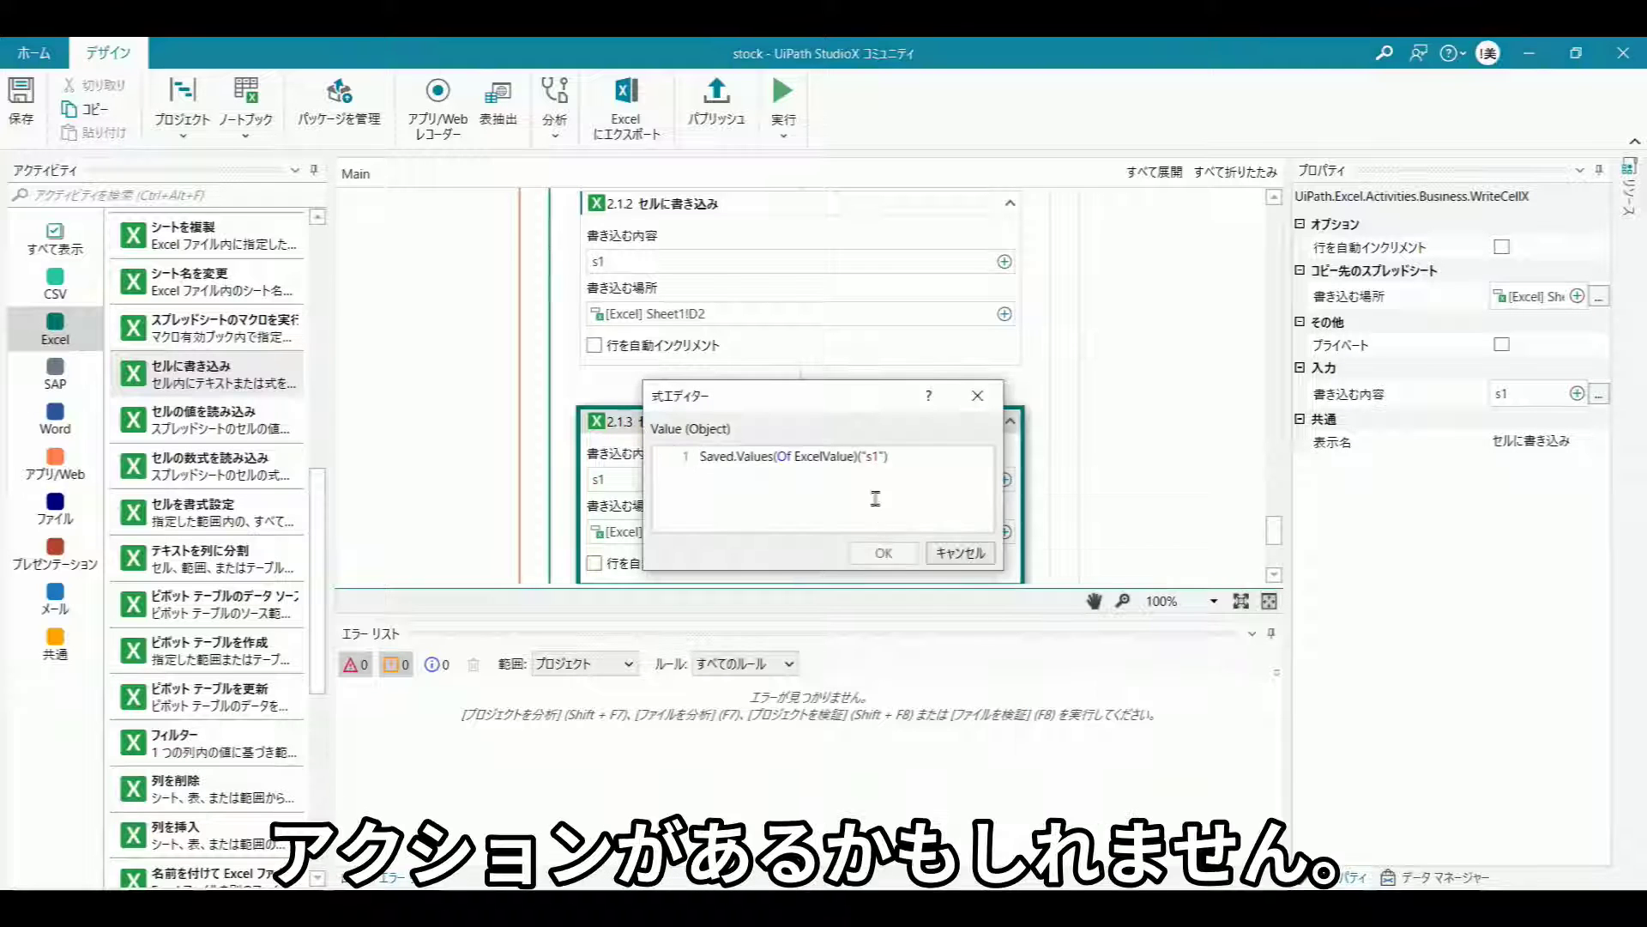
left_click(879, 456)
key("BackSpace")
type("2")
left_click(883, 551)
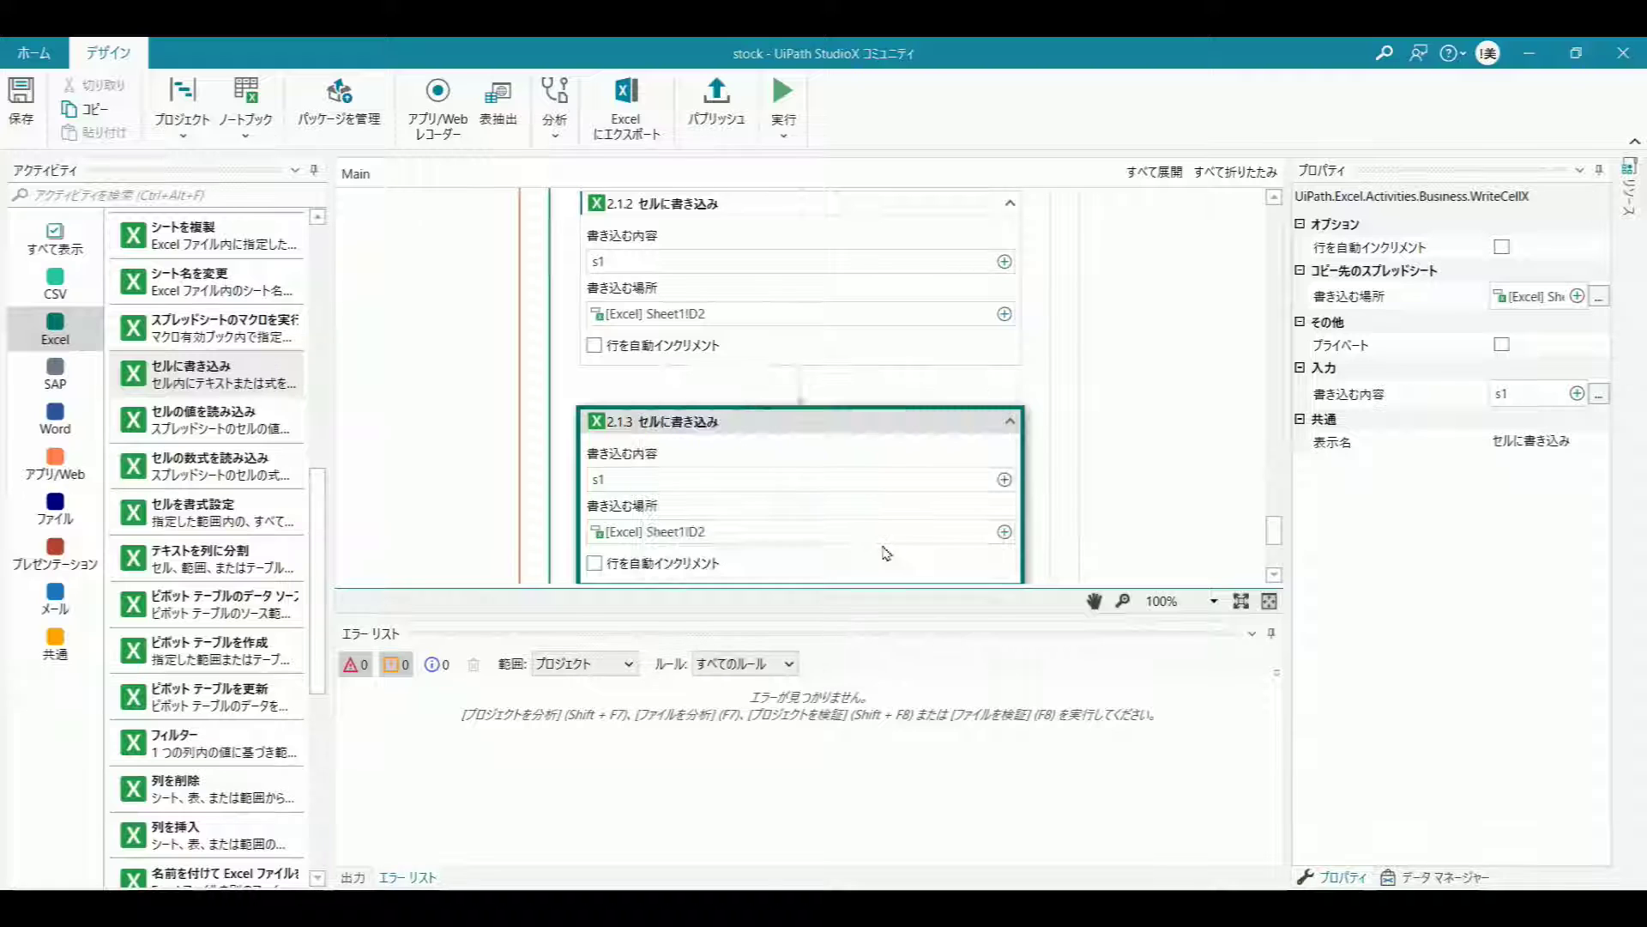
Step: Edit the write location of the s2 activity to Sheet1 cell D3
left_click(1004, 531)
left_click(1073, 739)
key("BackSpace")
type("3")
left_click(872, 552)
Step: Paste another セルに書き込み activity below the s2 one and set its content to saved value s3
scroll(810, 334, "down", 3)
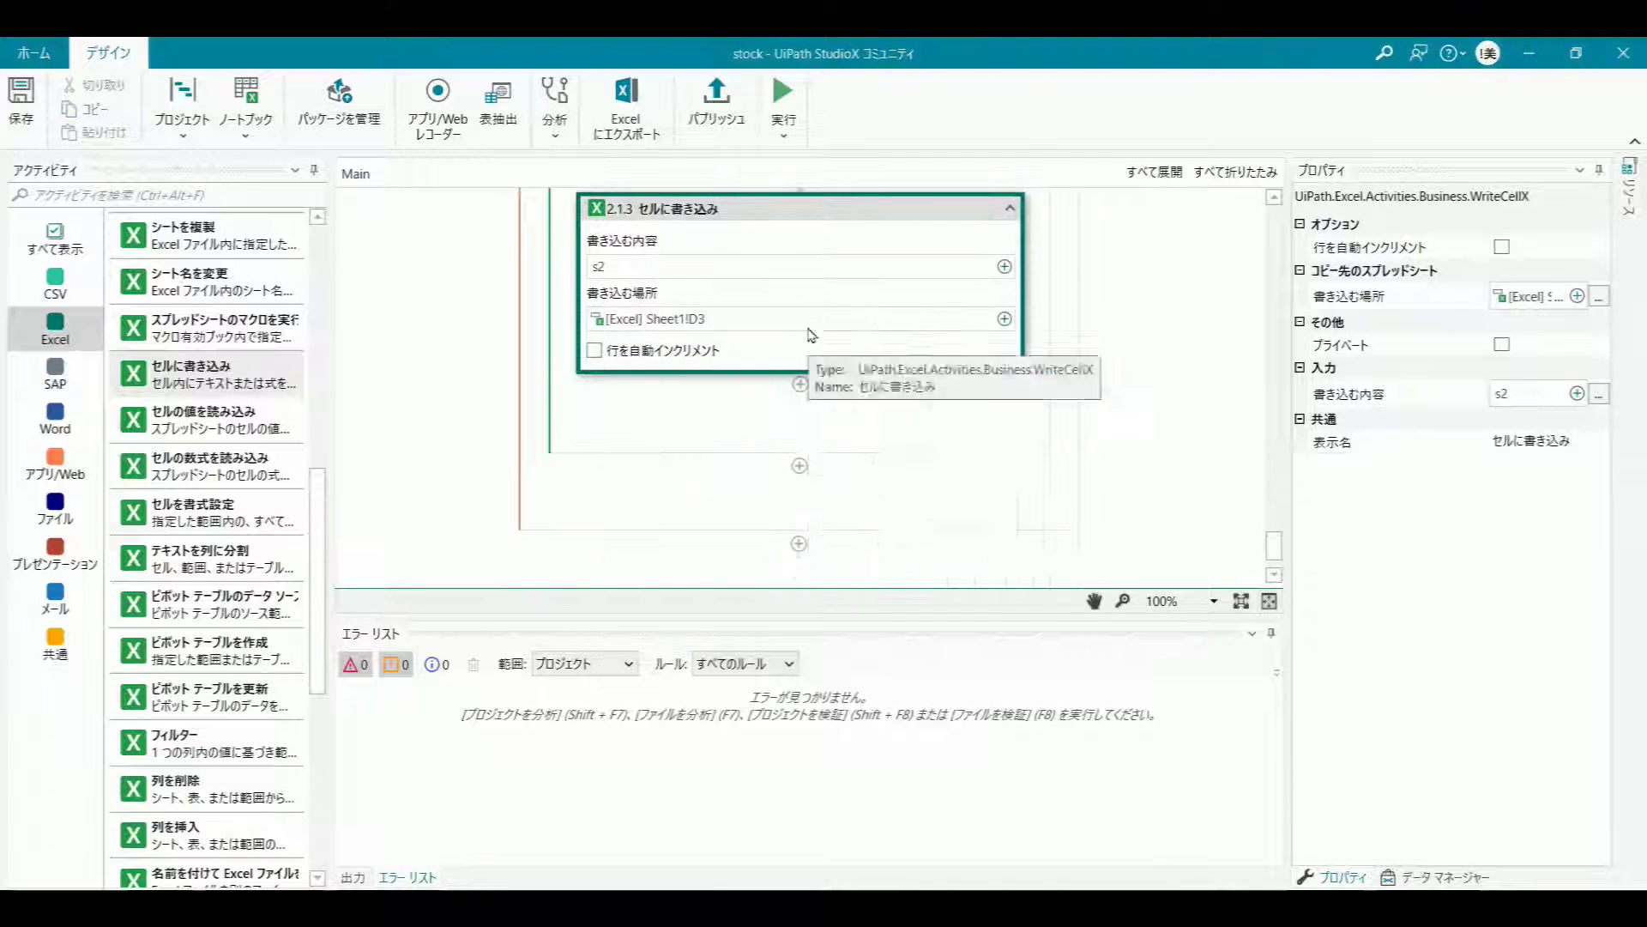
right_click(807, 391)
left_click(839, 563)
left_click(1004, 480)
left_click(1115, 716)
key("BackSpace")
type("3")
left_click(884, 552)
Step: Edit the write location of the s3 activity to Sheet1 cell D4
left_click(1004, 531)
left_click(1081, 673)
key("BackSpace")
type("4")
left_click(883, 552)
Step: Copy the s3 セルに書き込み activity and paste the duplicate below it at the end of the group
scroll(811, 344, "down", 2)
right_click(838, 331)
right_click(816, 433)
right_click(801, 415)
left_click(867, 584)
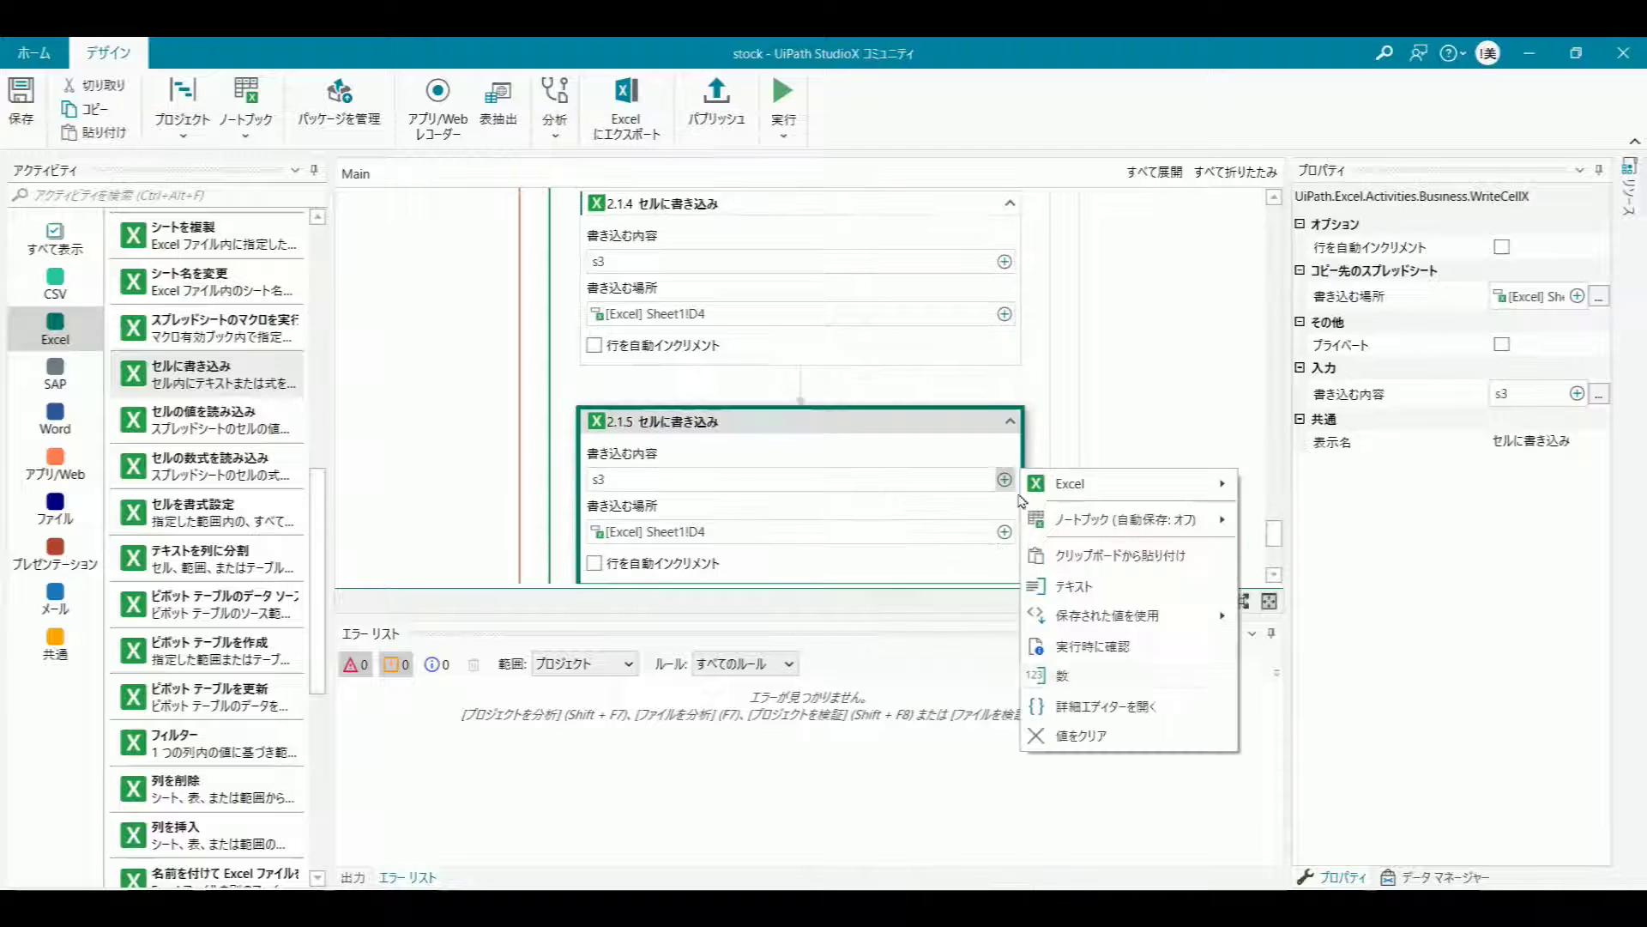
Step: Edit the content expression of the last セルに書き込み activity so that it uses saved value s4
left_click(1004, 479)
left_click(1116, 715)
key("BackSpace")
type("4")
left_click(884, 552)
Step: Edit the write location of the s4 activity to Sheet1 cell D5
left_click(1004, 531)
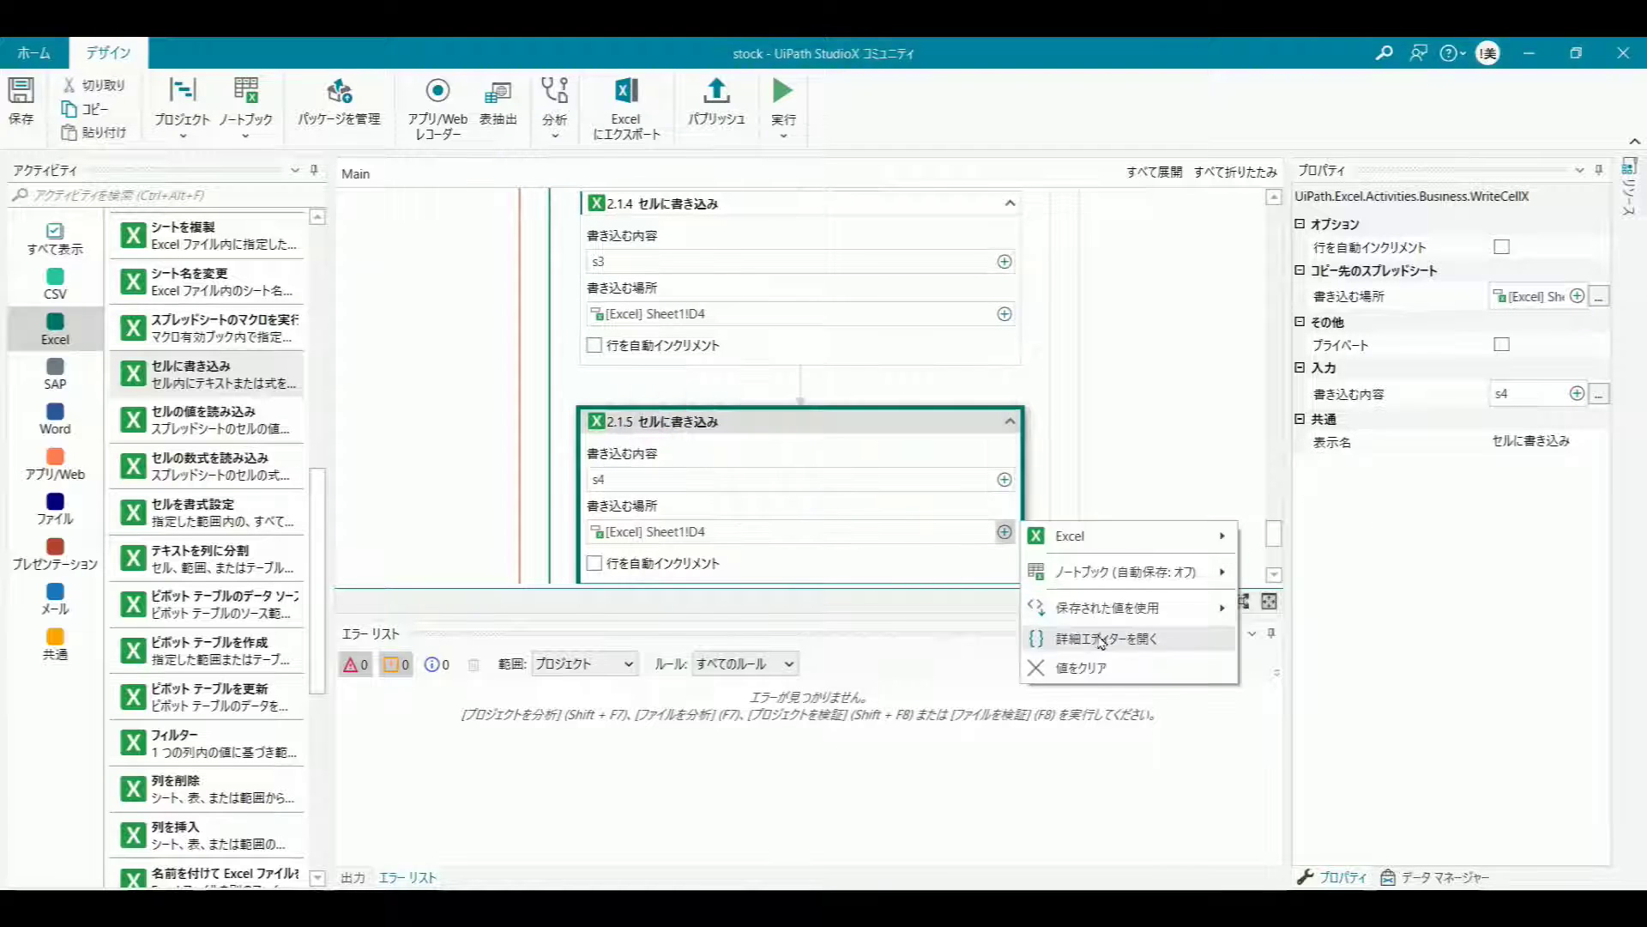
left_click(1081, 636)
type("5")
left_click(884, 554)
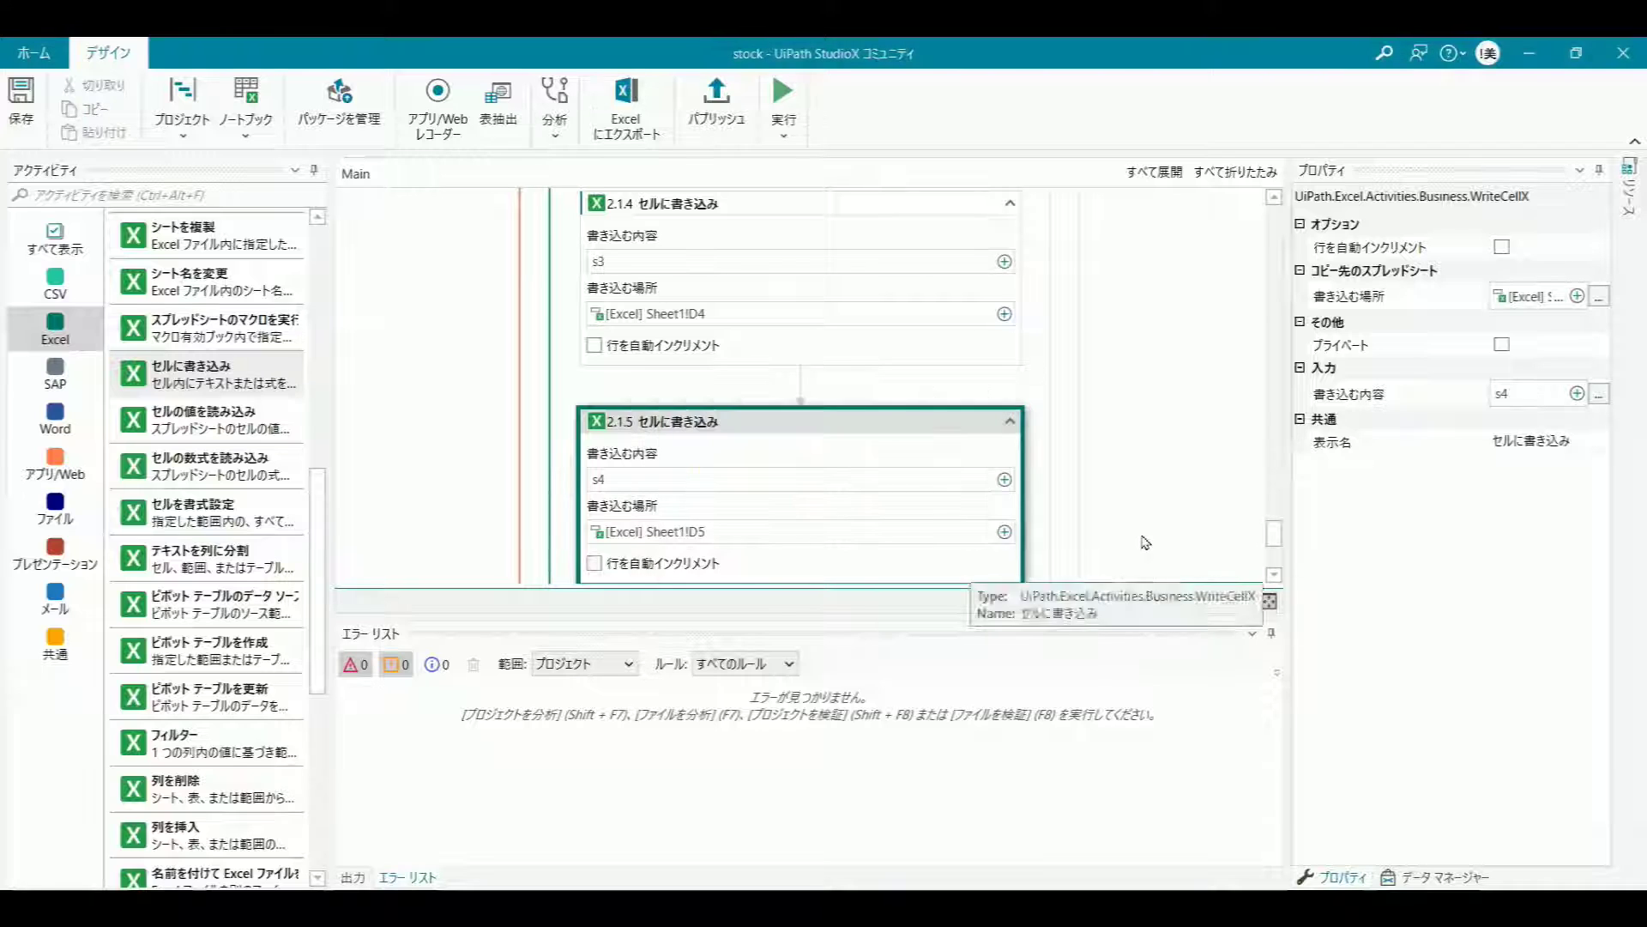
scroll(1272, 545, "down", 3)
scroll(1273, 549, "down", 1)
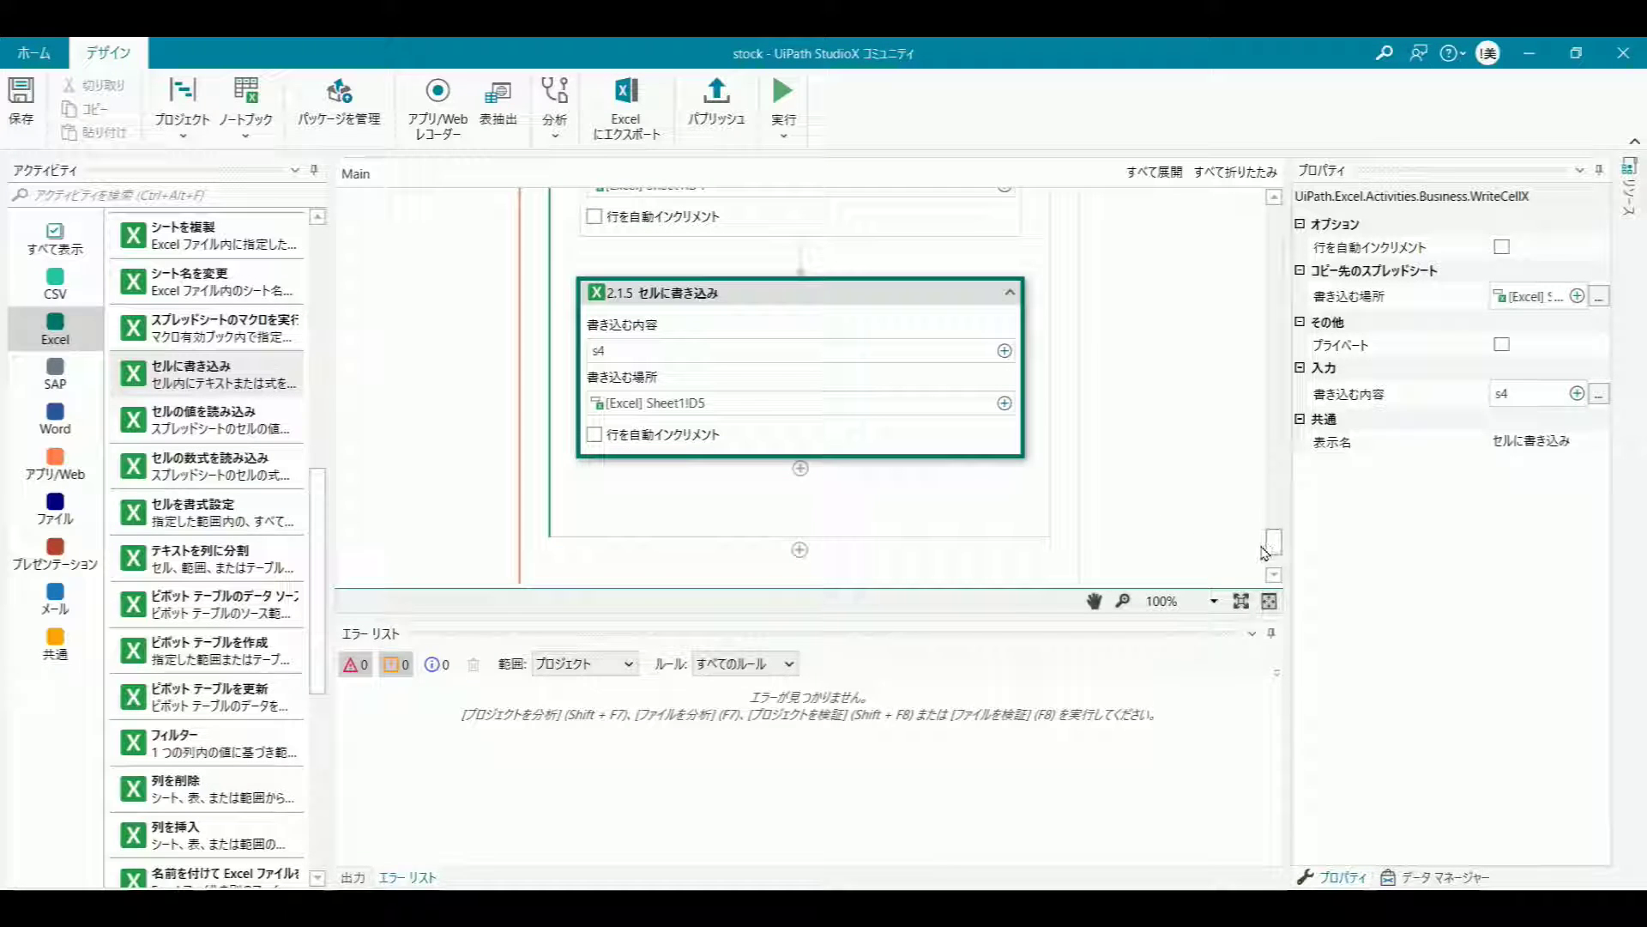
Step: Switch to the test.xlsx workbook in Excel and enter the heading 取得単価 in cell D1
key("alt+Tab")
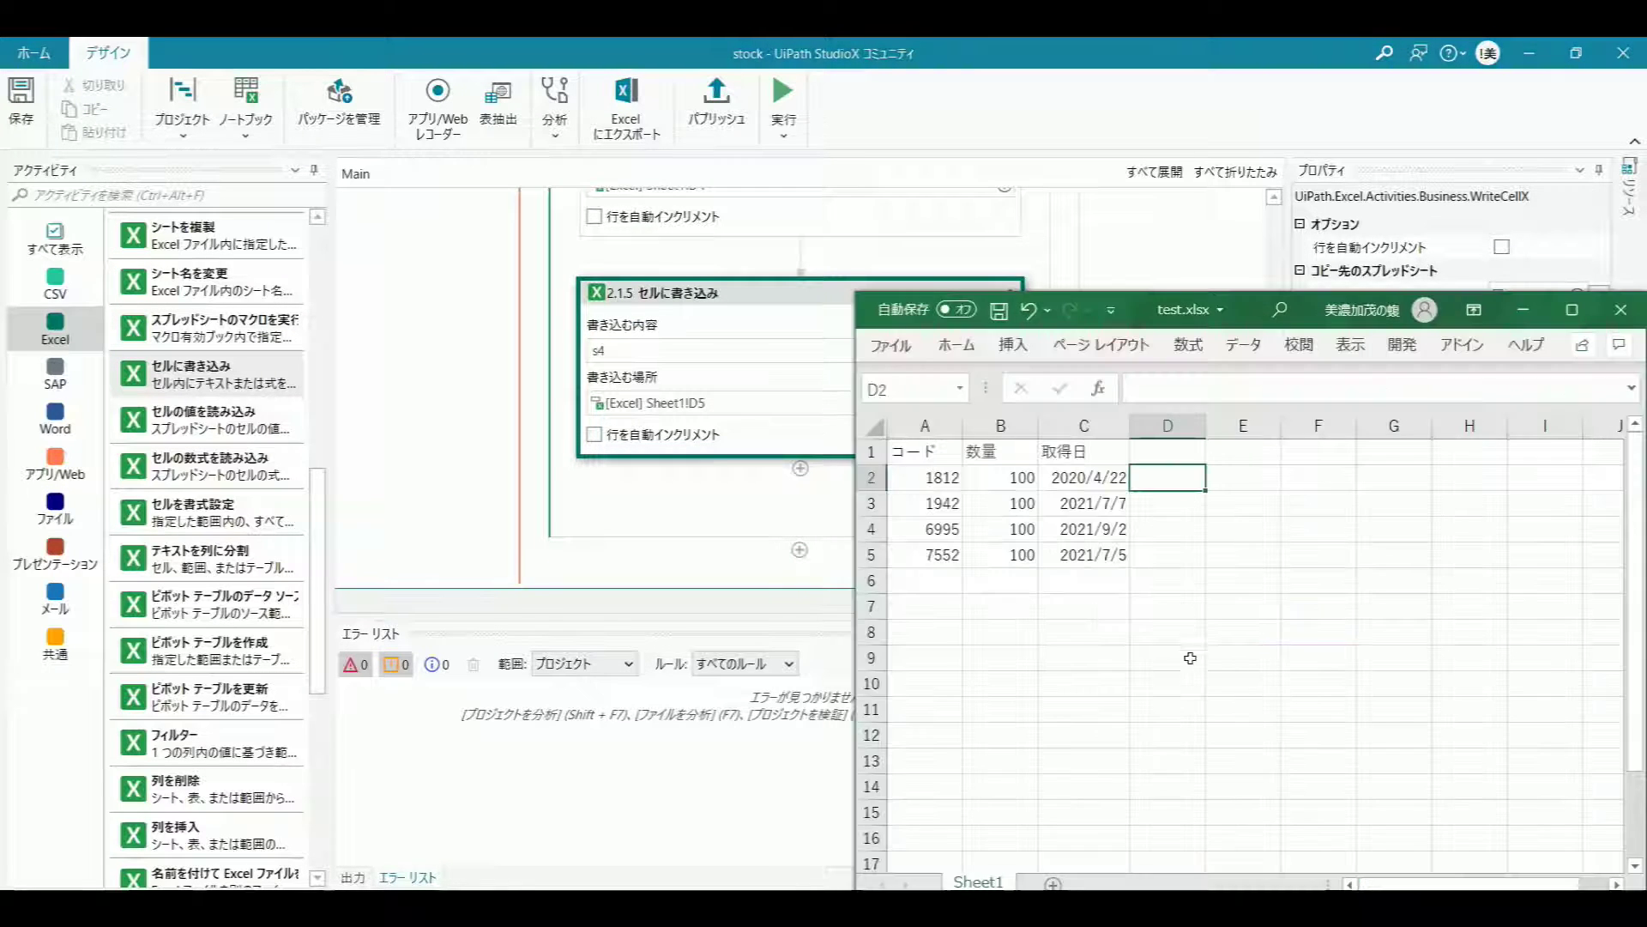
left_click(1152, 456)
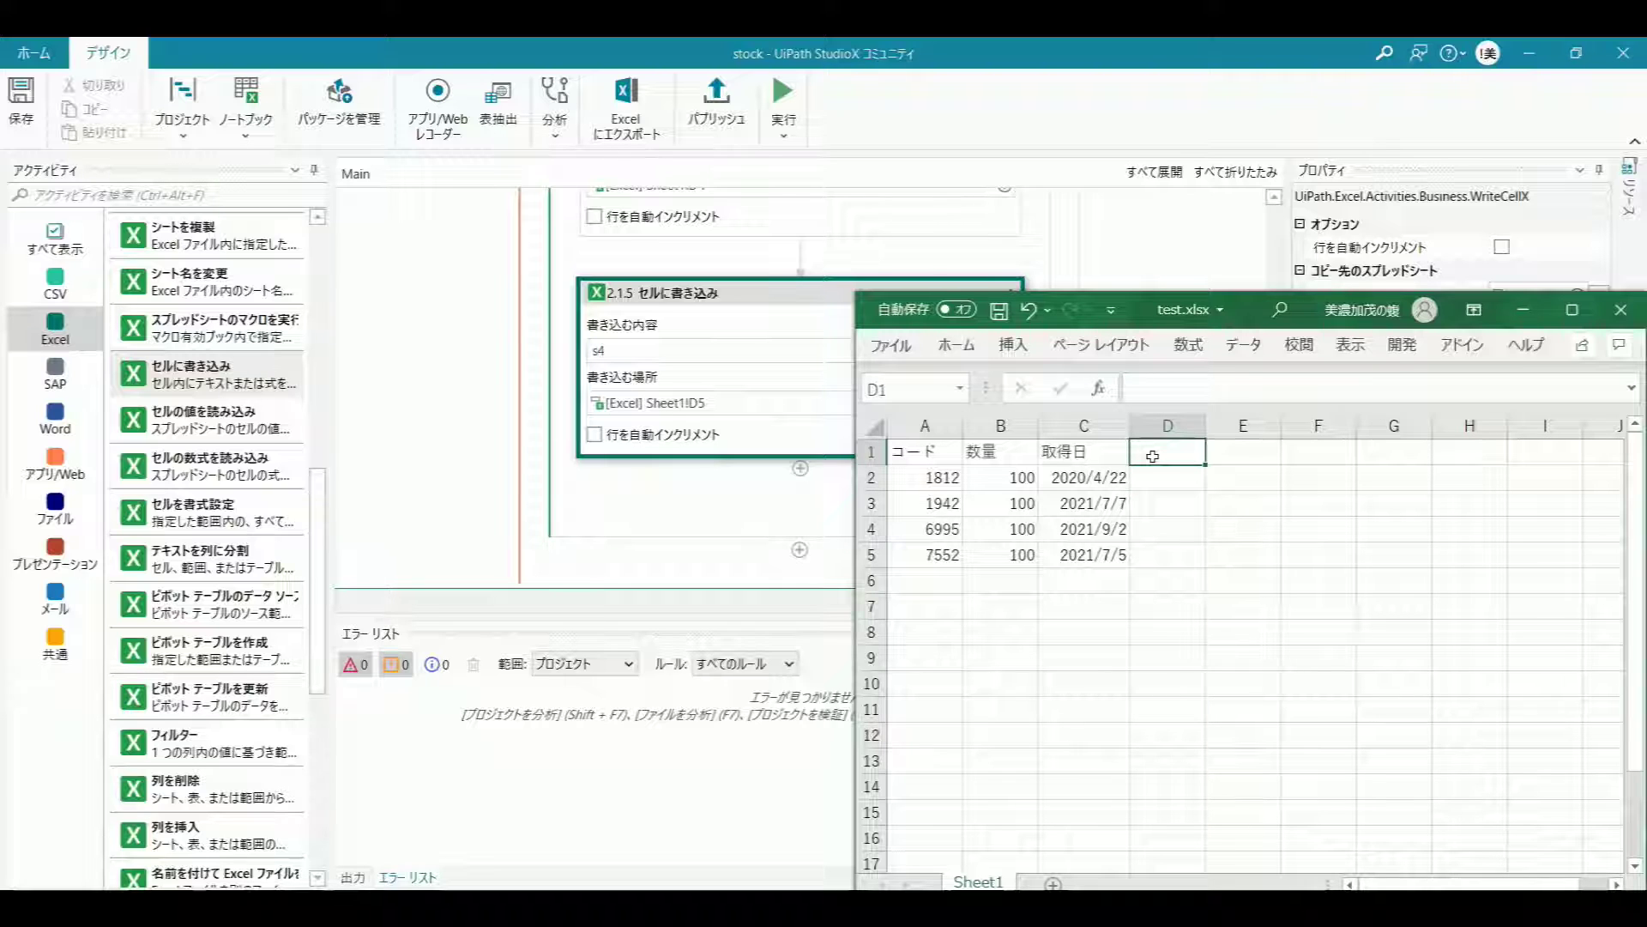
type("shu")
key("BackSpace")
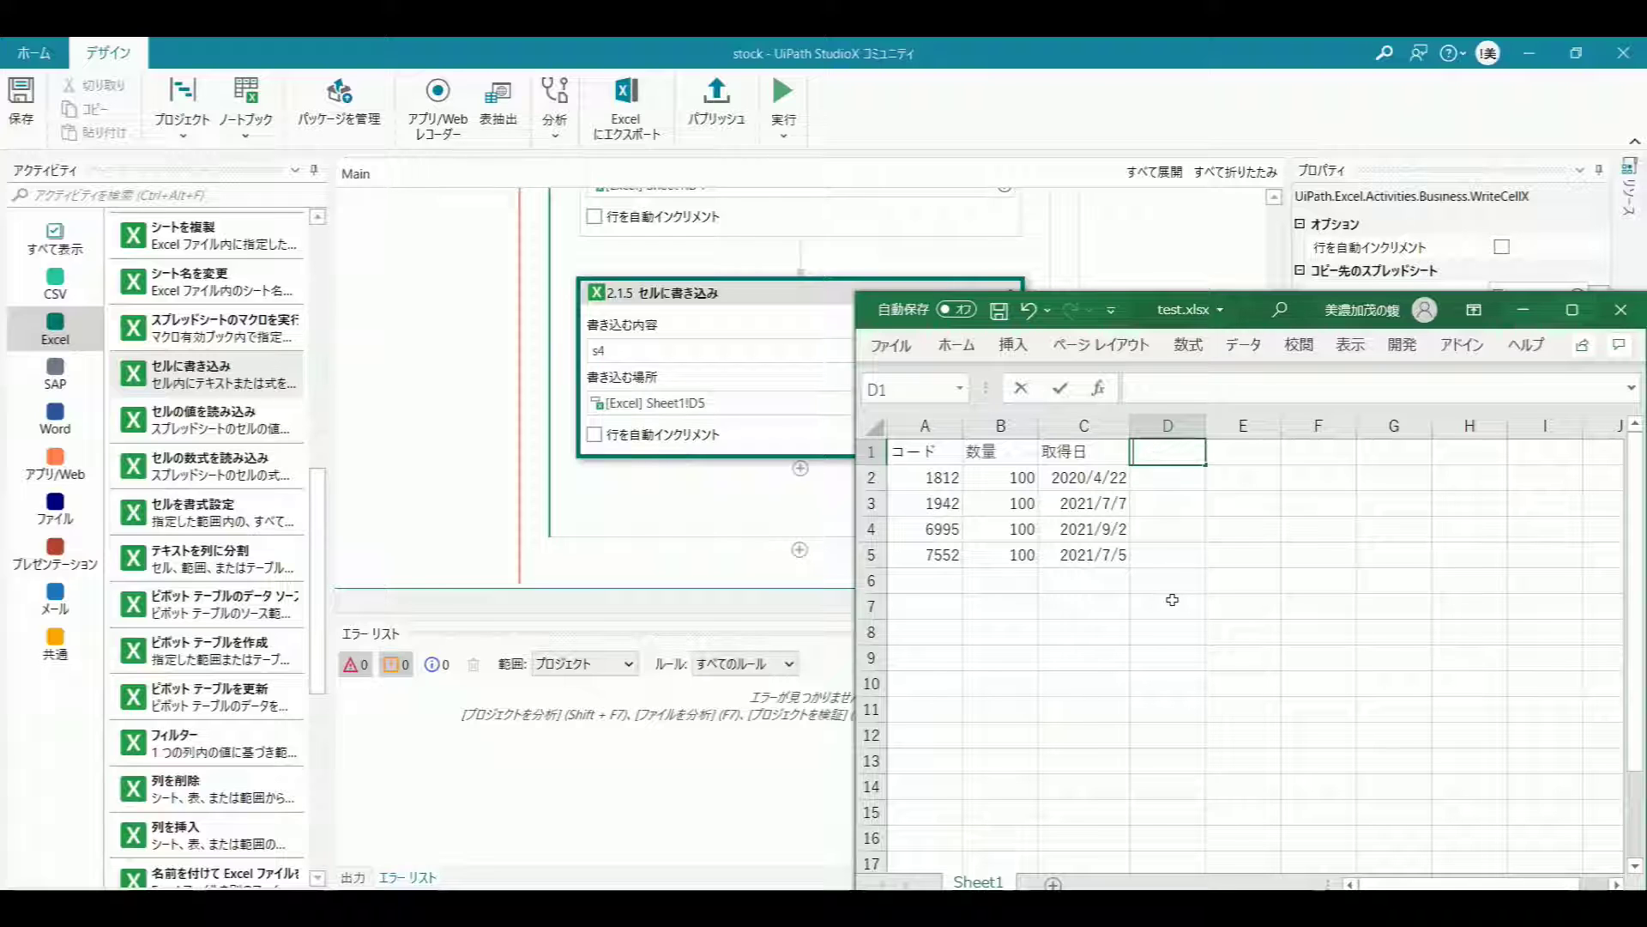
type("shuto")
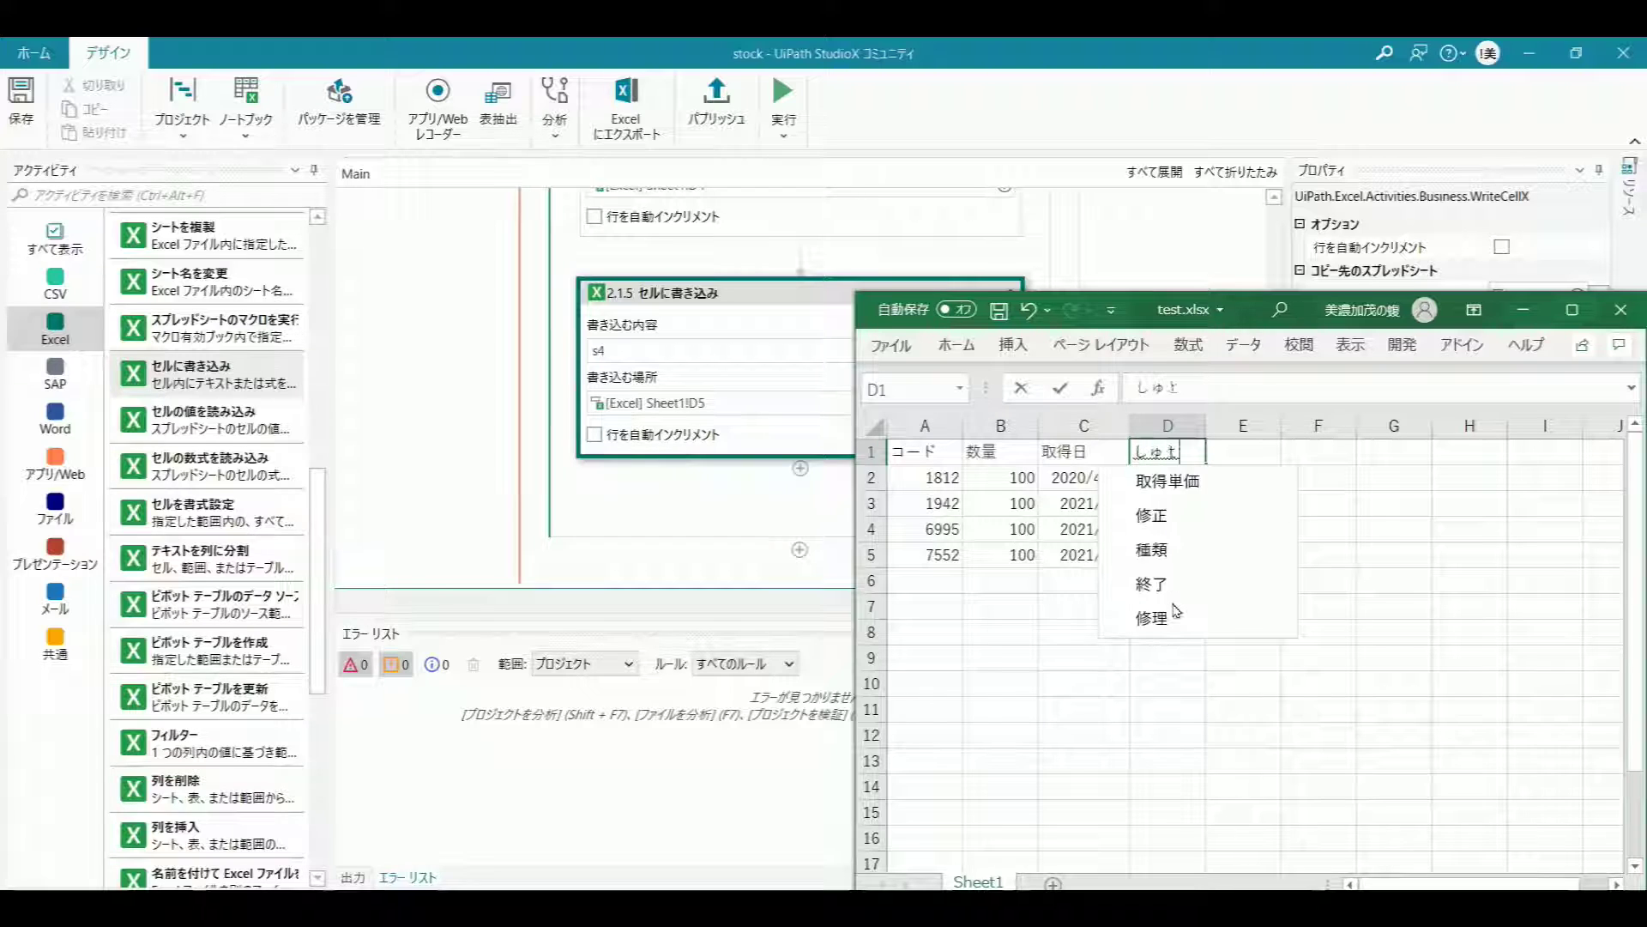
type("kuta")
key("space")
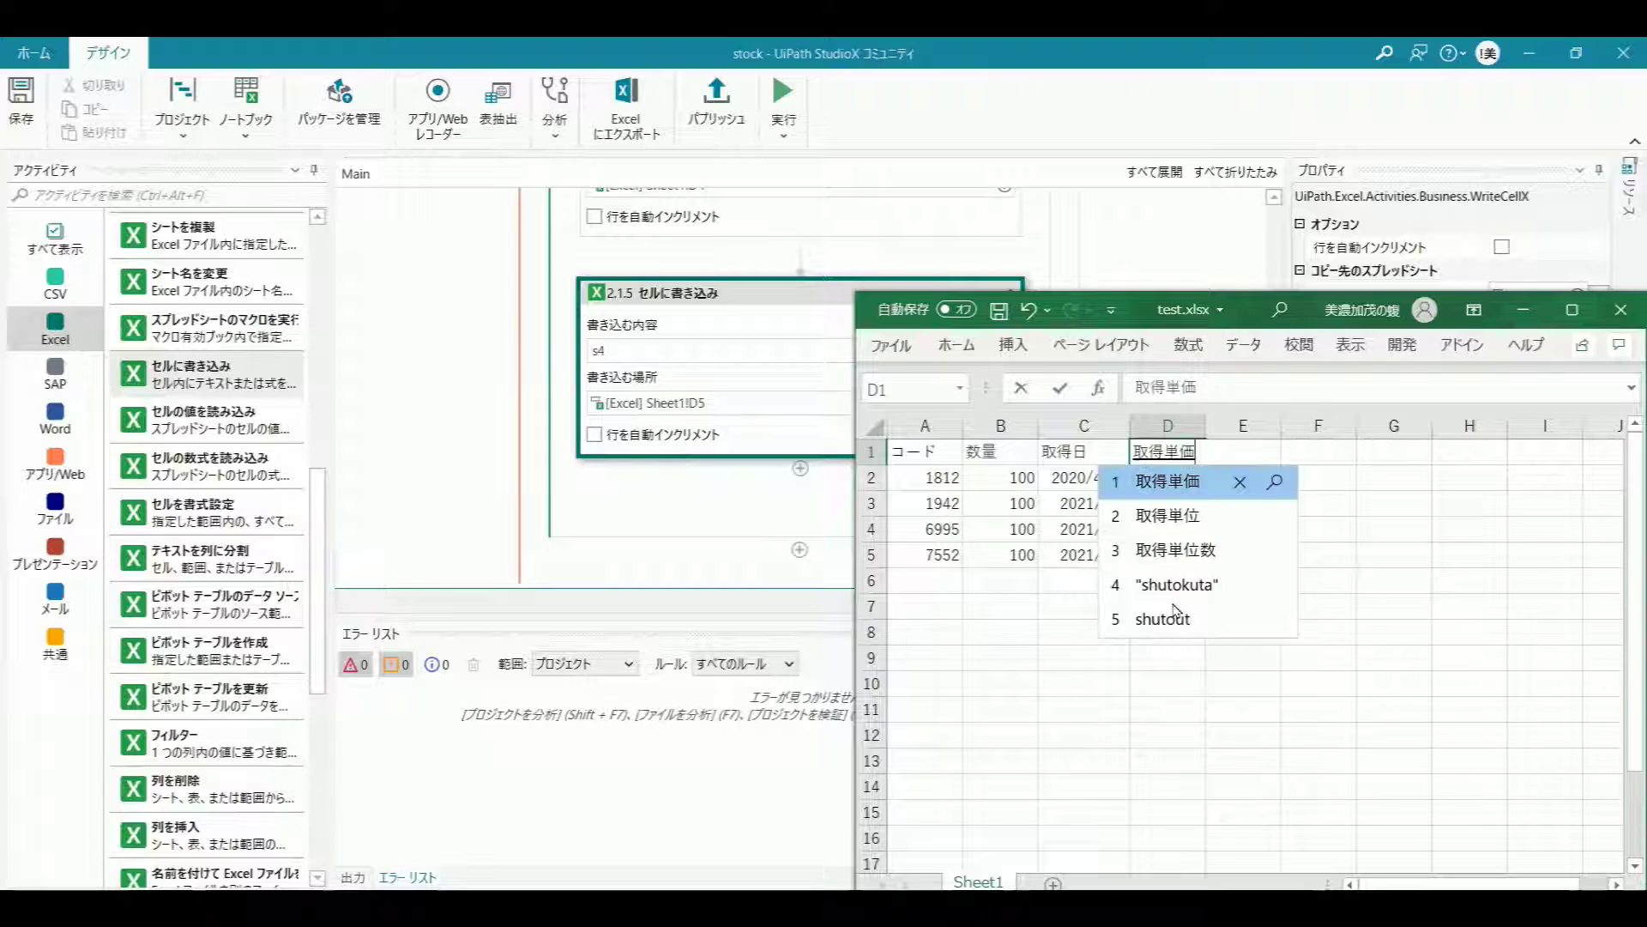
key("Return")
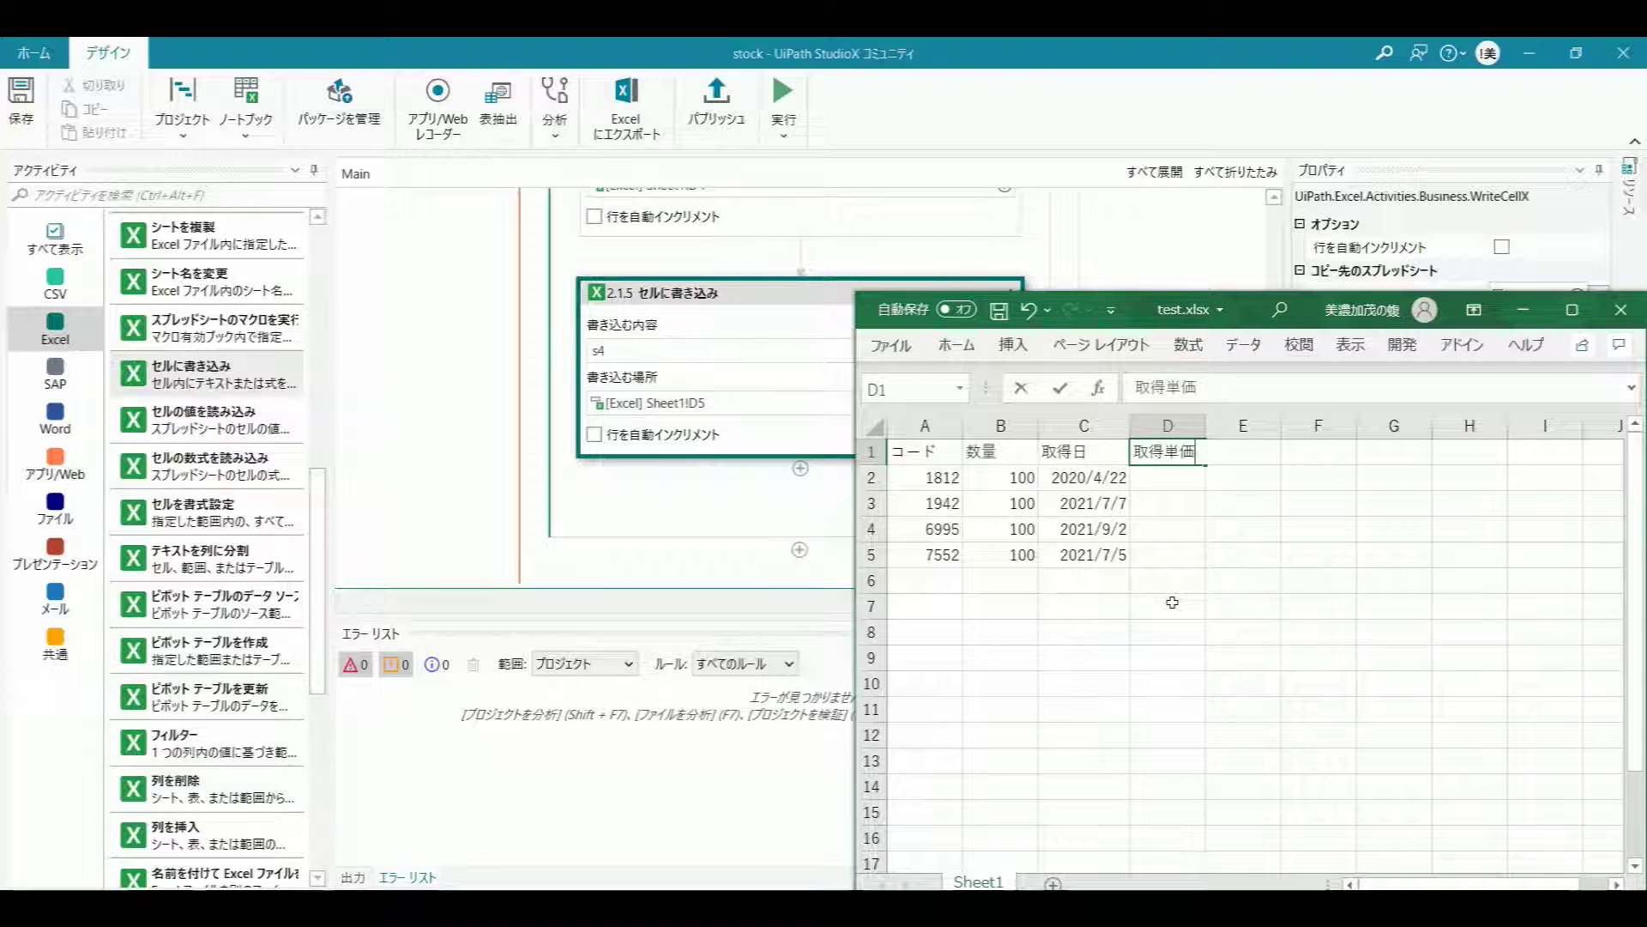
left_click(1172, 603)
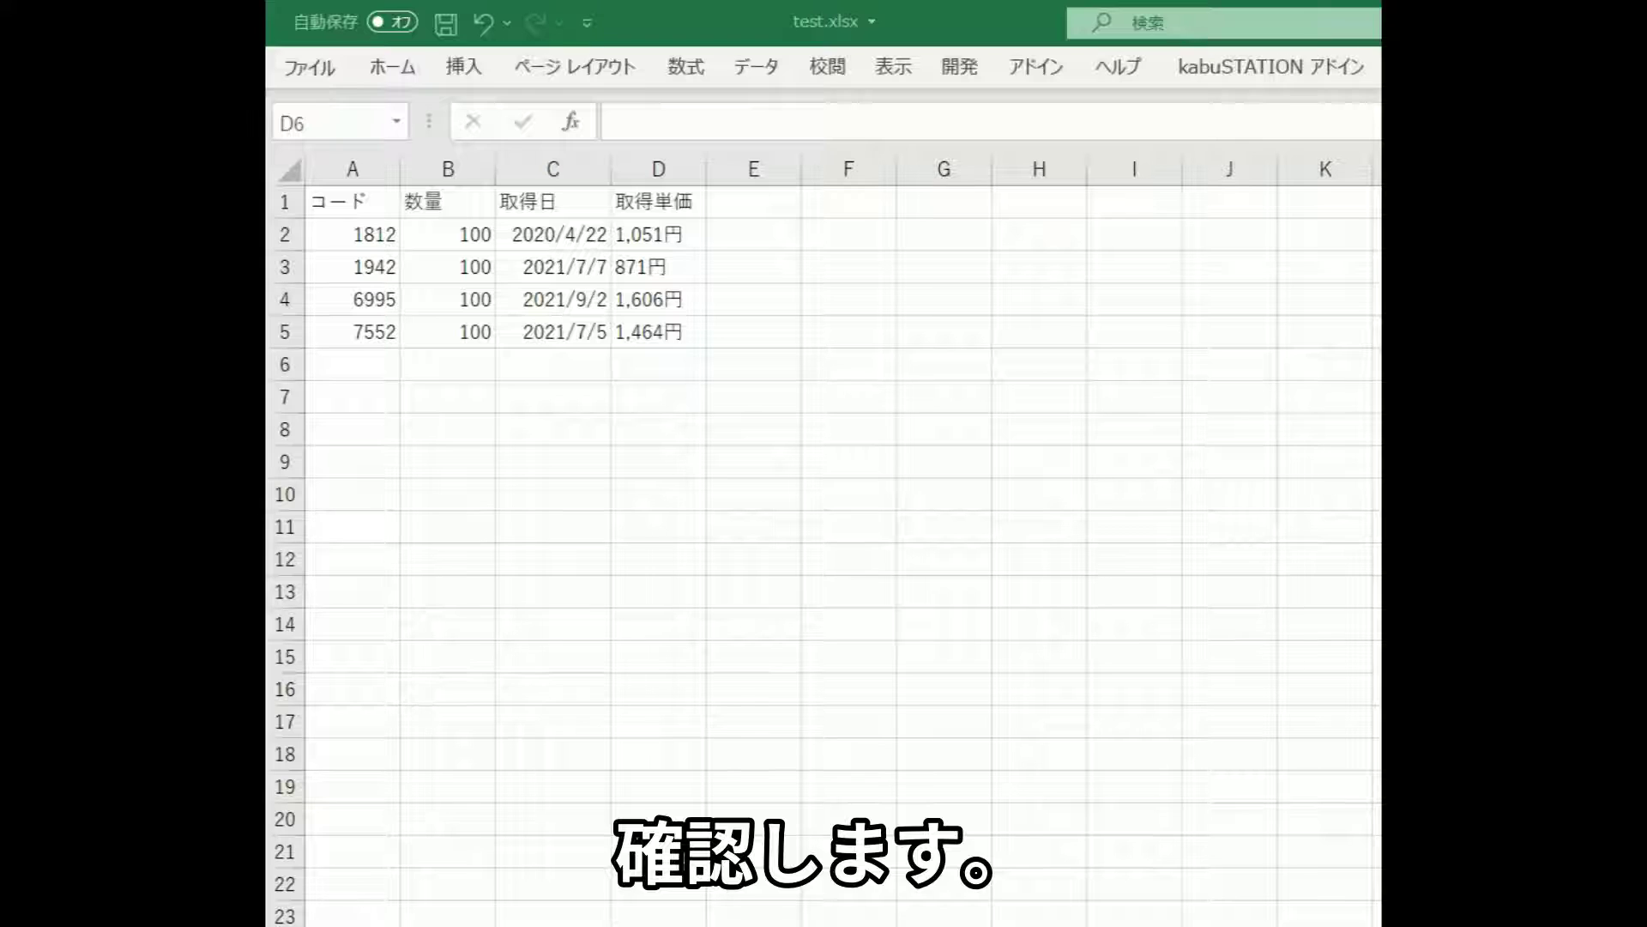
Step: Enter =SUBSTITUTE(D2,"円","") in cell E2 and fill the formula down to E5
left_click(761, 238)
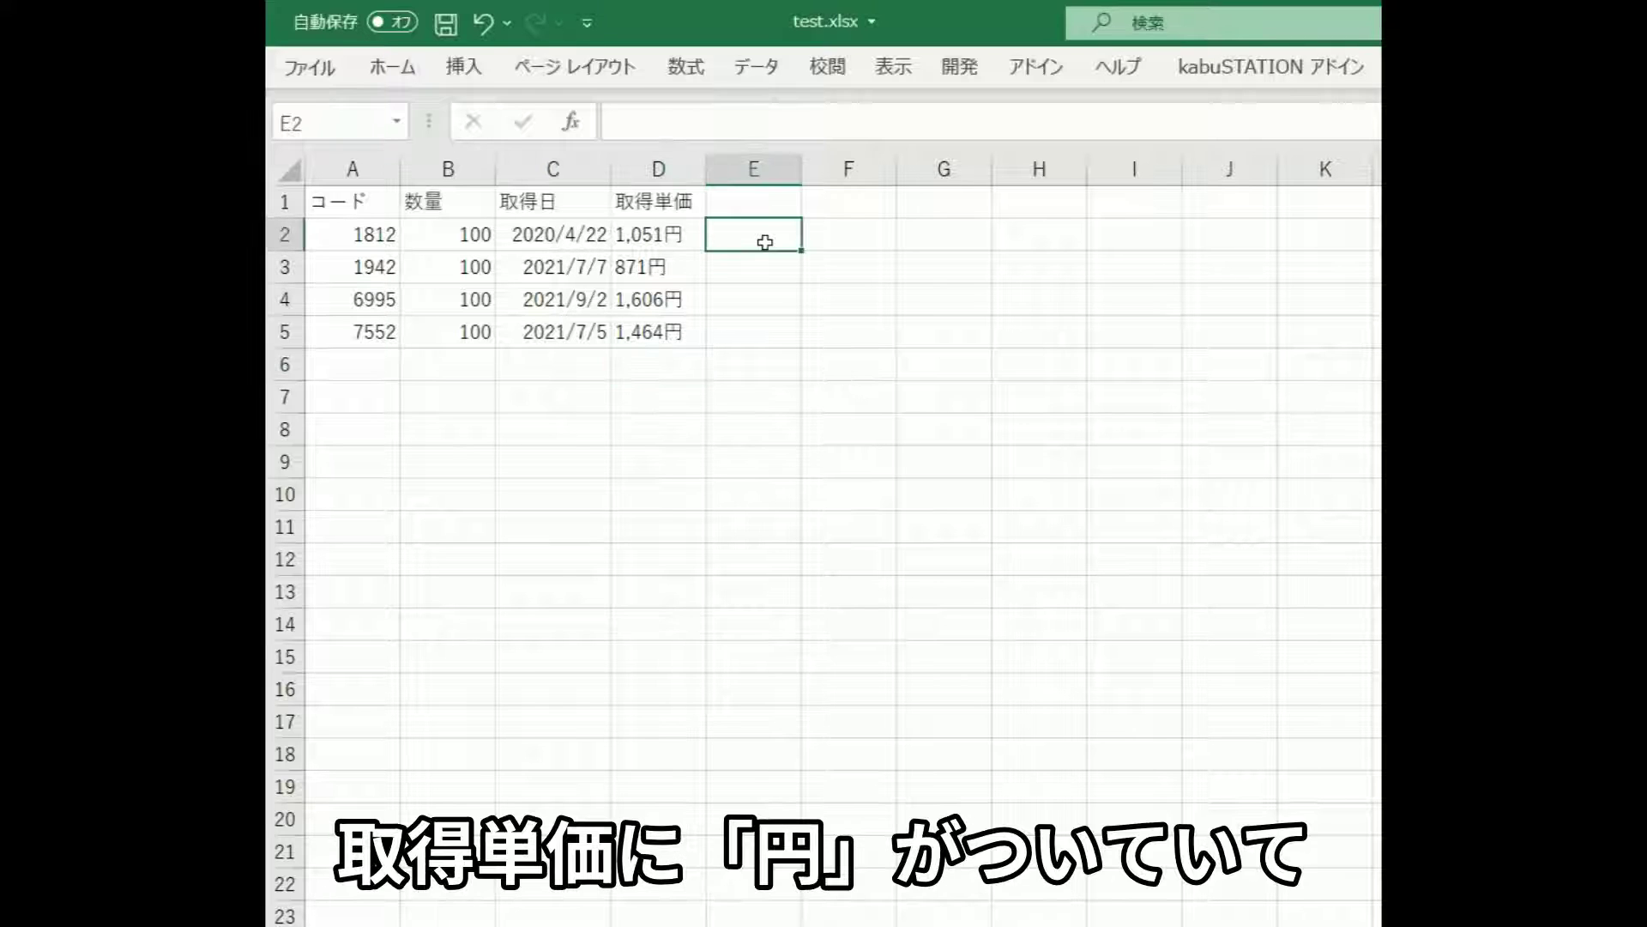
left_click(752, 127)
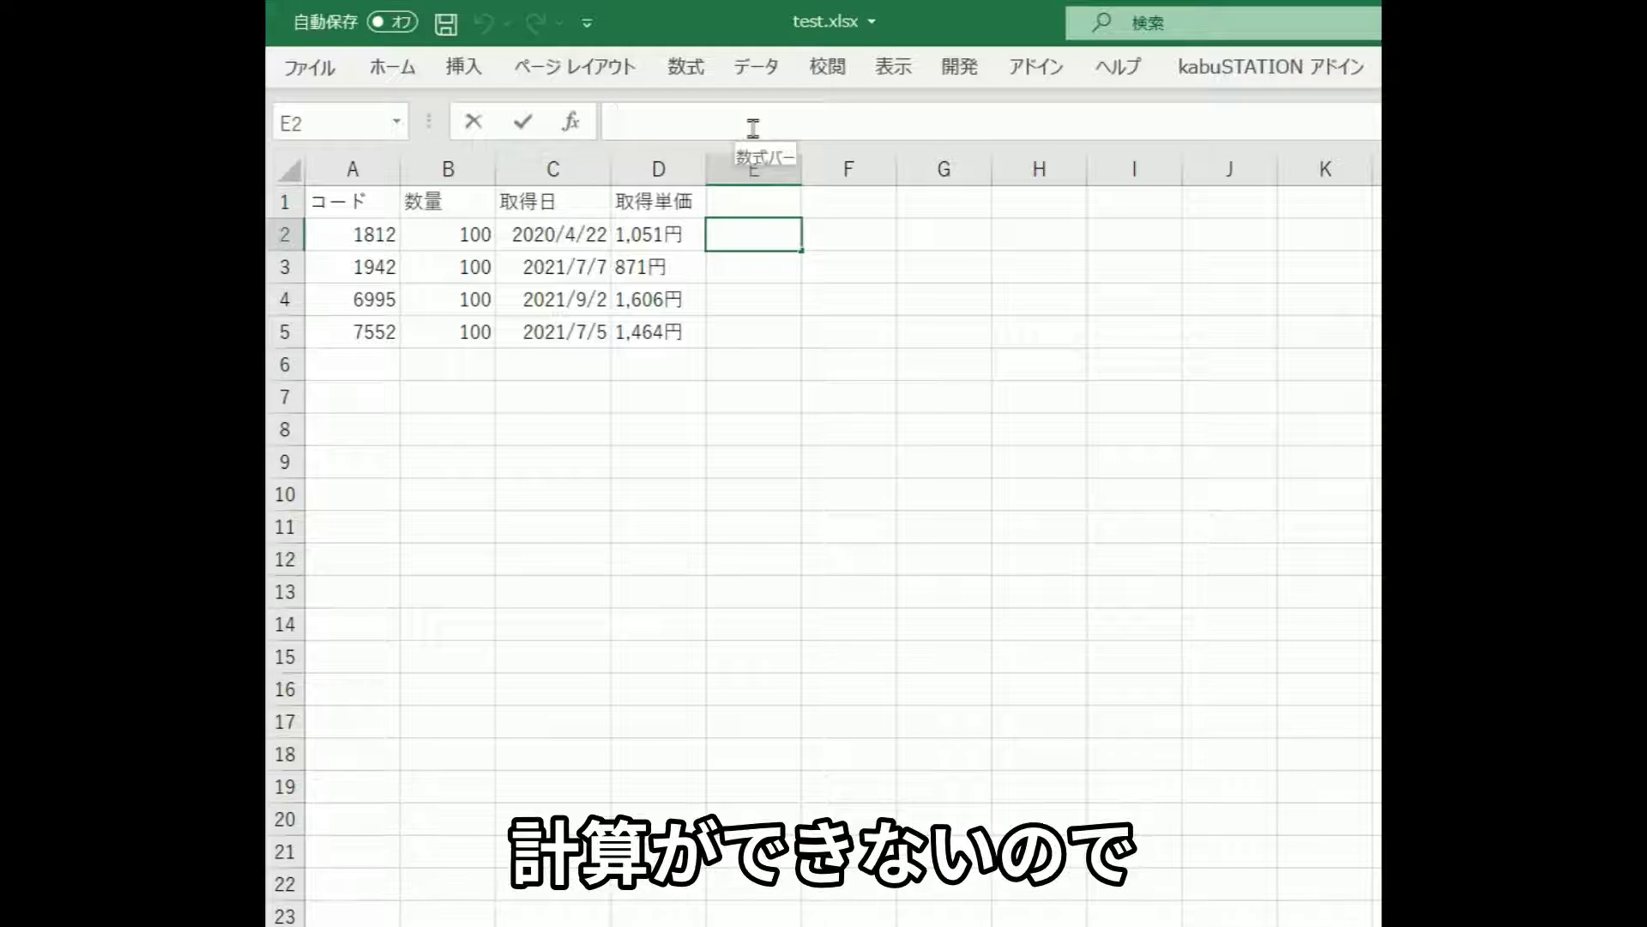
type("=SUBSTITUTE(D2,\"円\",\"\")")
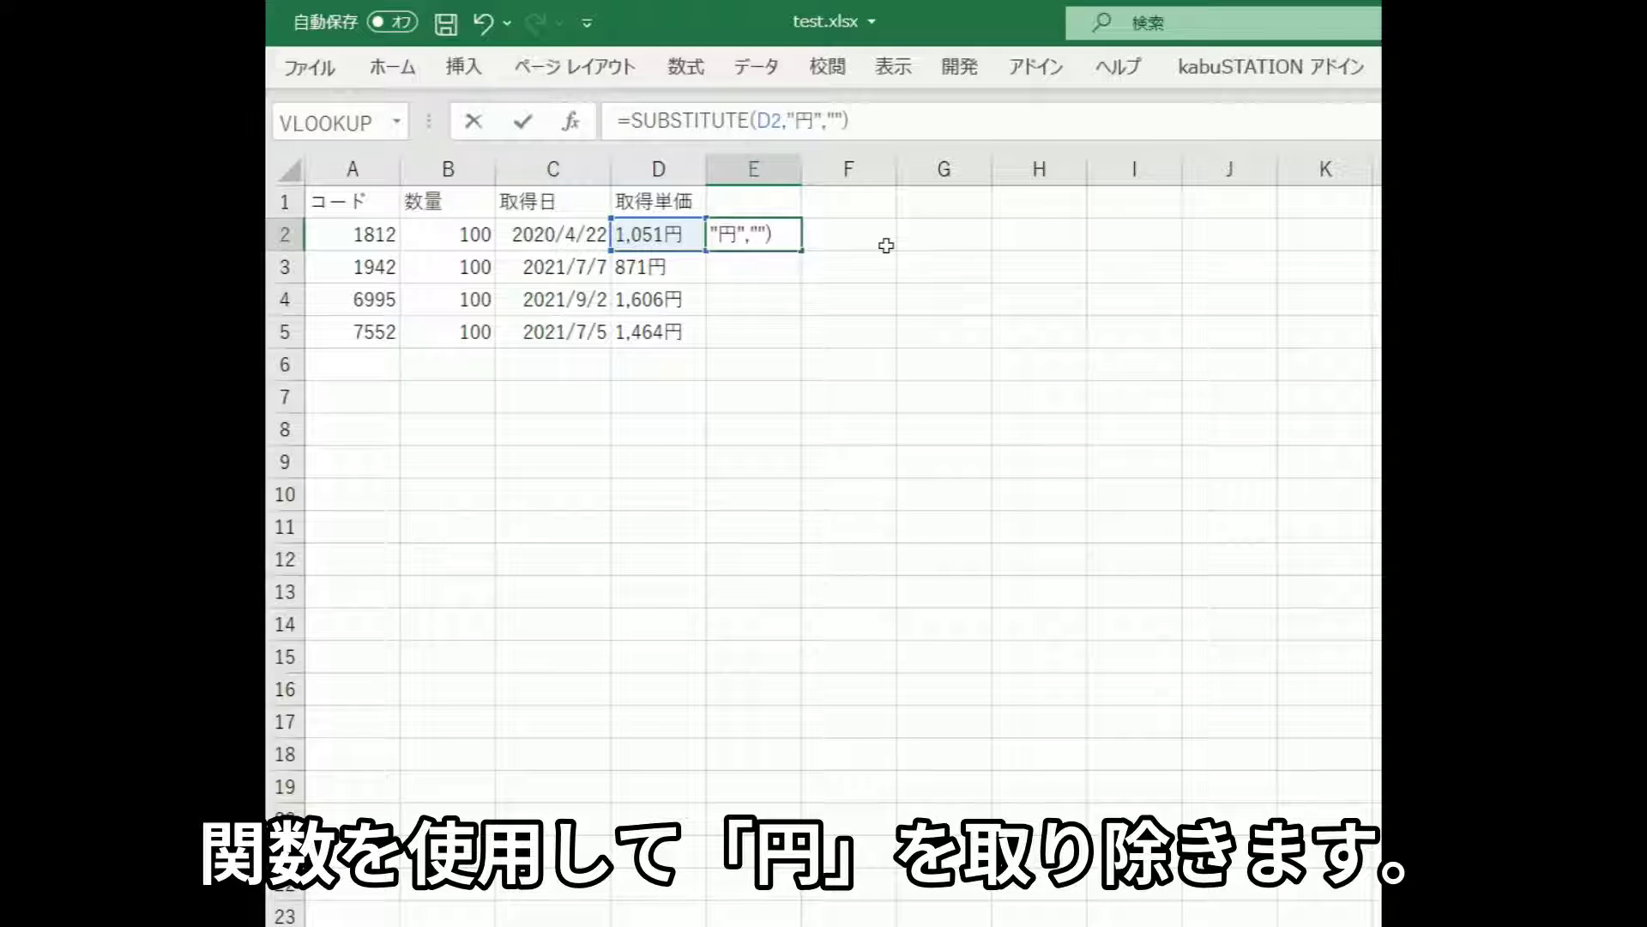
key("Return")
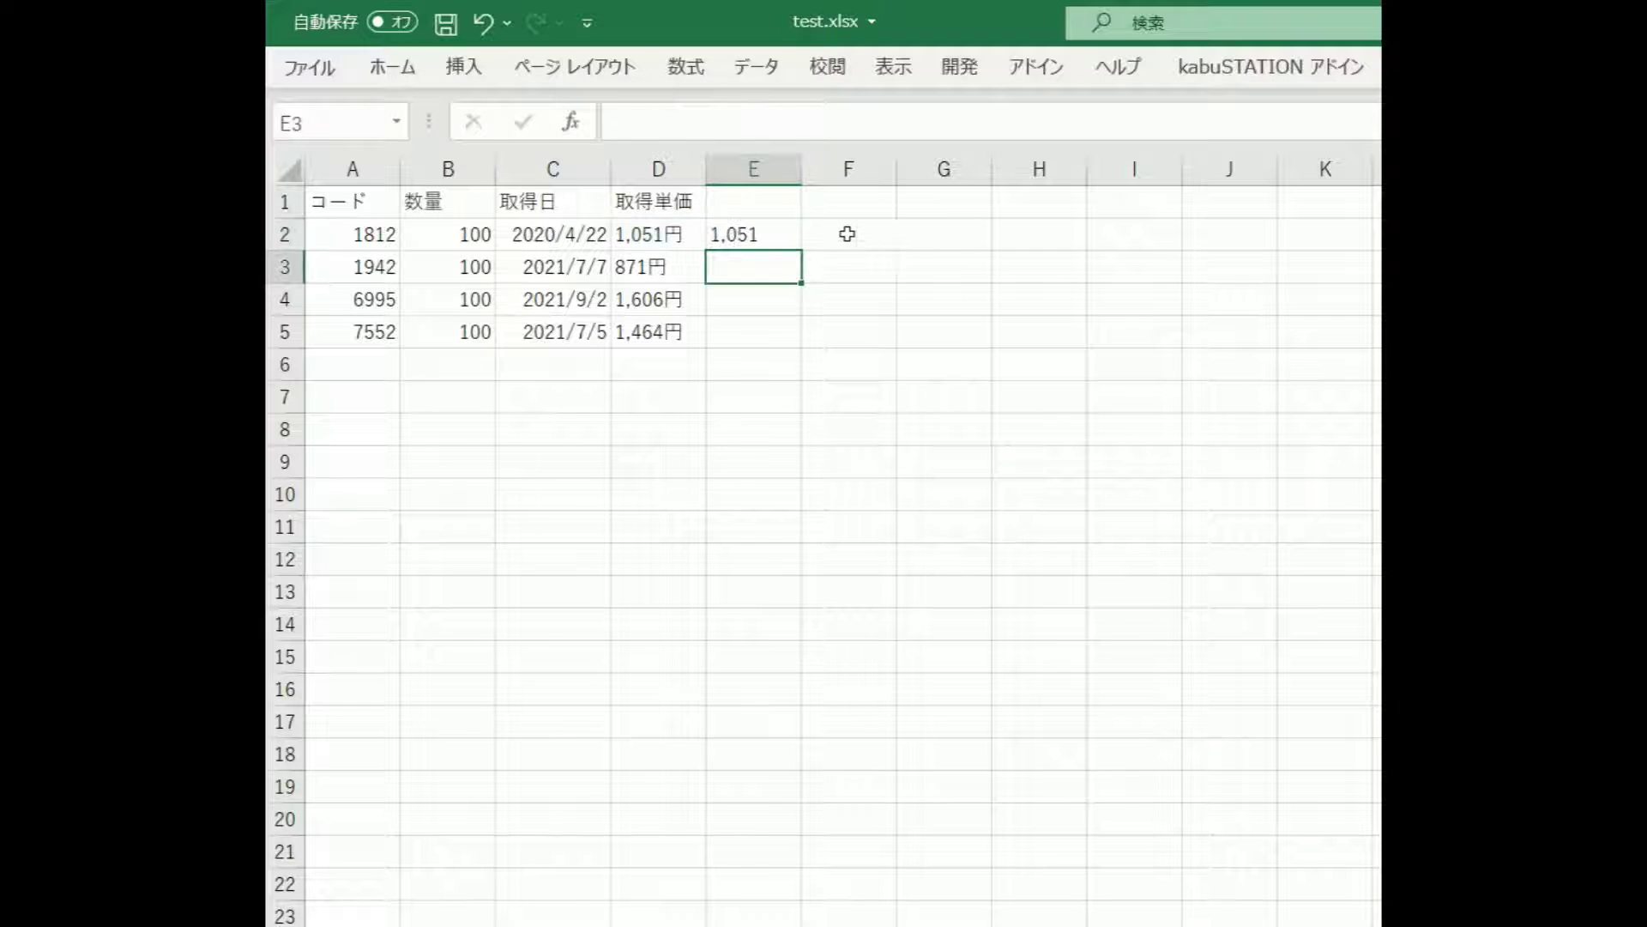
left_click(766, 240)
double_click(801, 251)
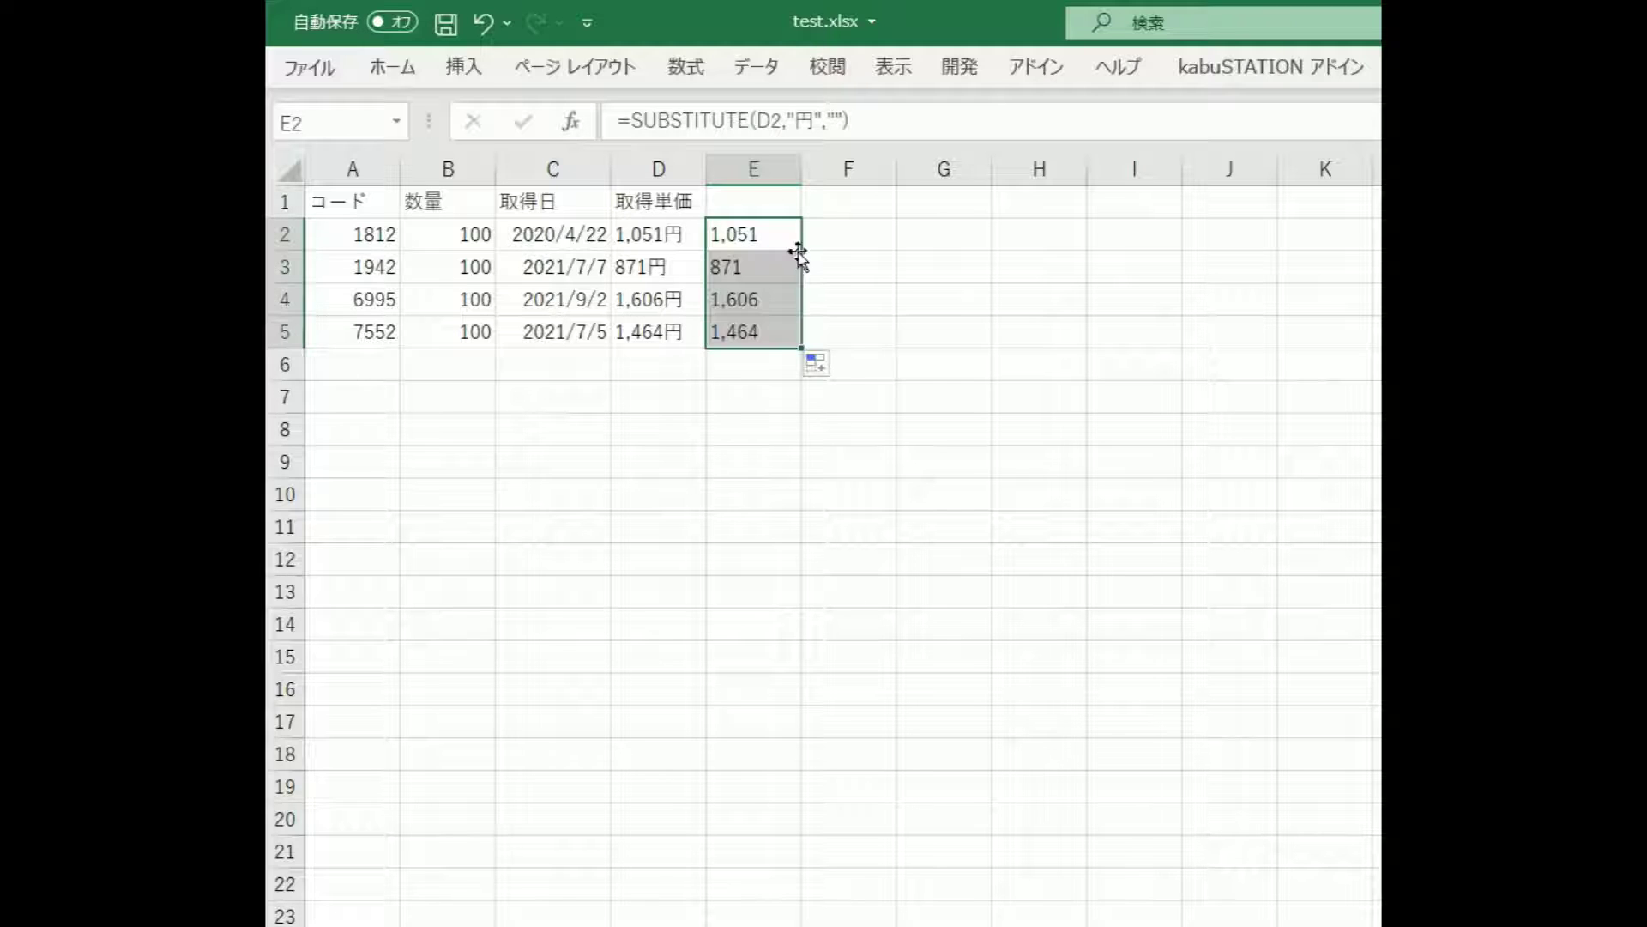
Step: Enter the headings 銘柄名称, 現在値 and 前日比 in cells F1, G1 and H1
left_click(842, 209)
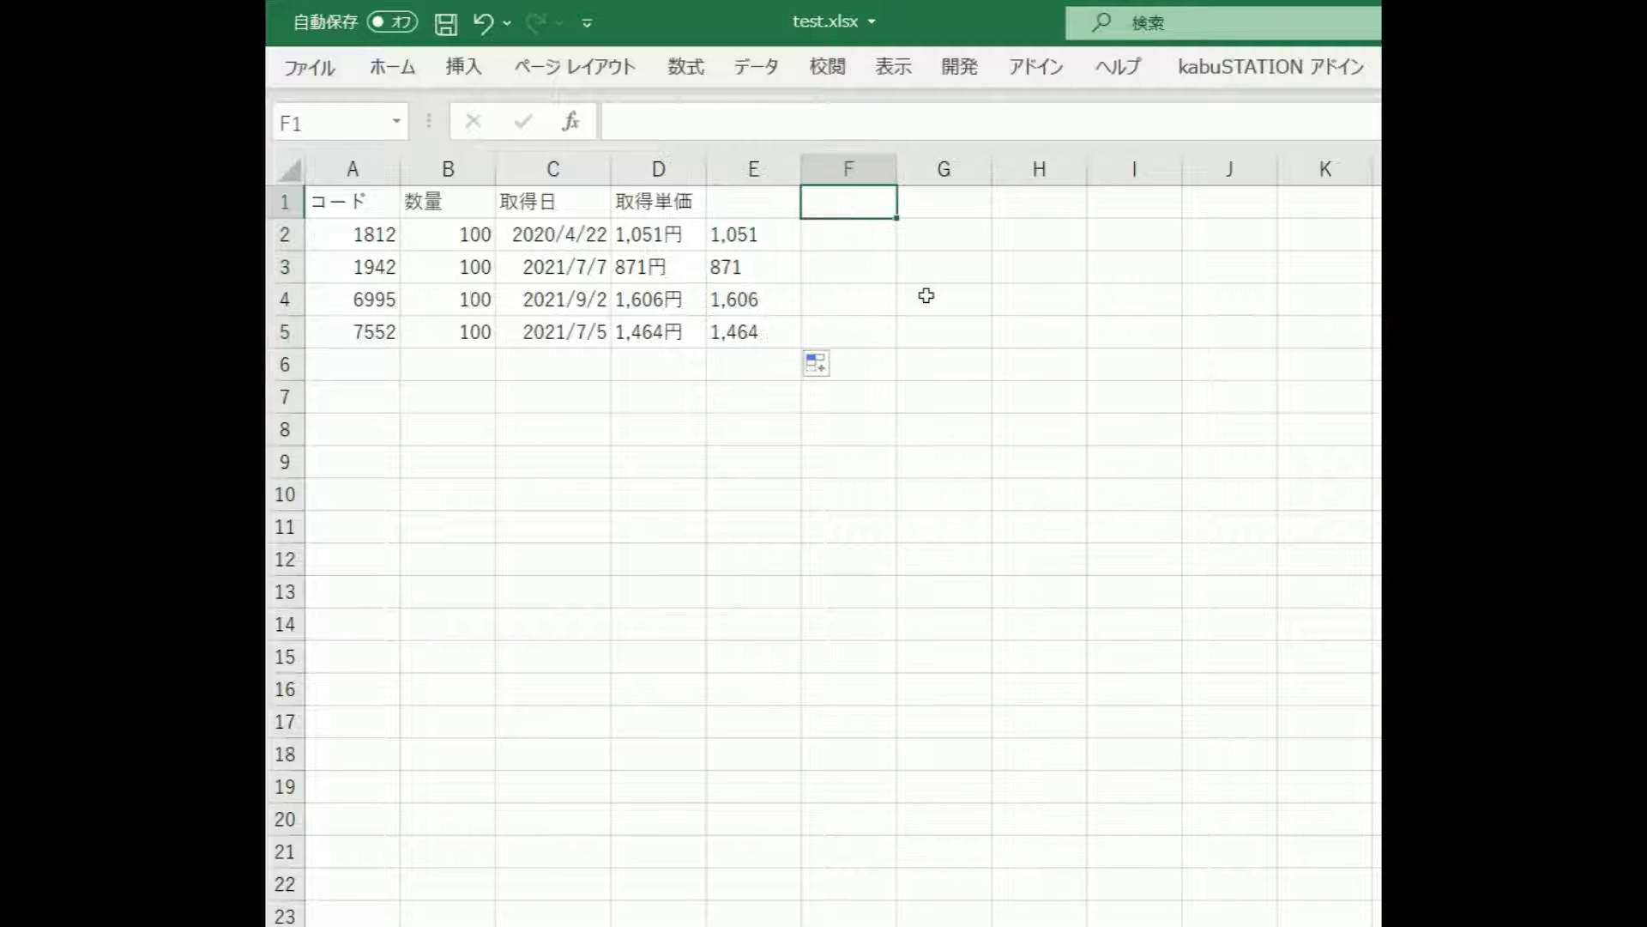
type("meigaramei")
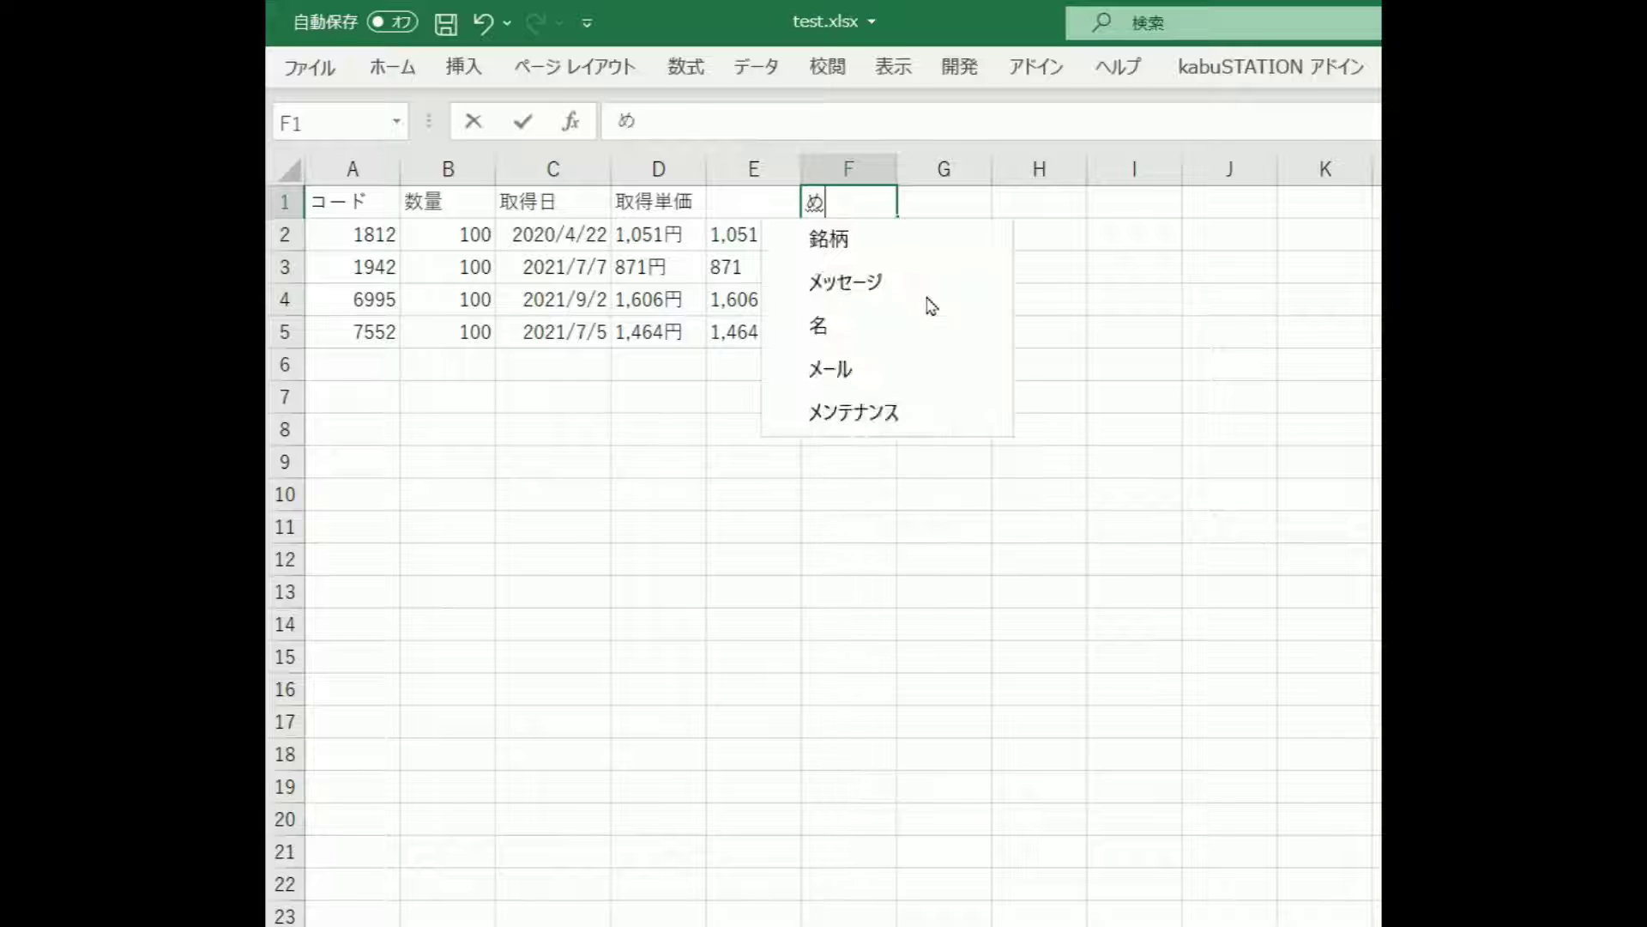
key("Tab")
key("Tab")
key("Return")
key("Tab")
type("ge")
key("Tab")
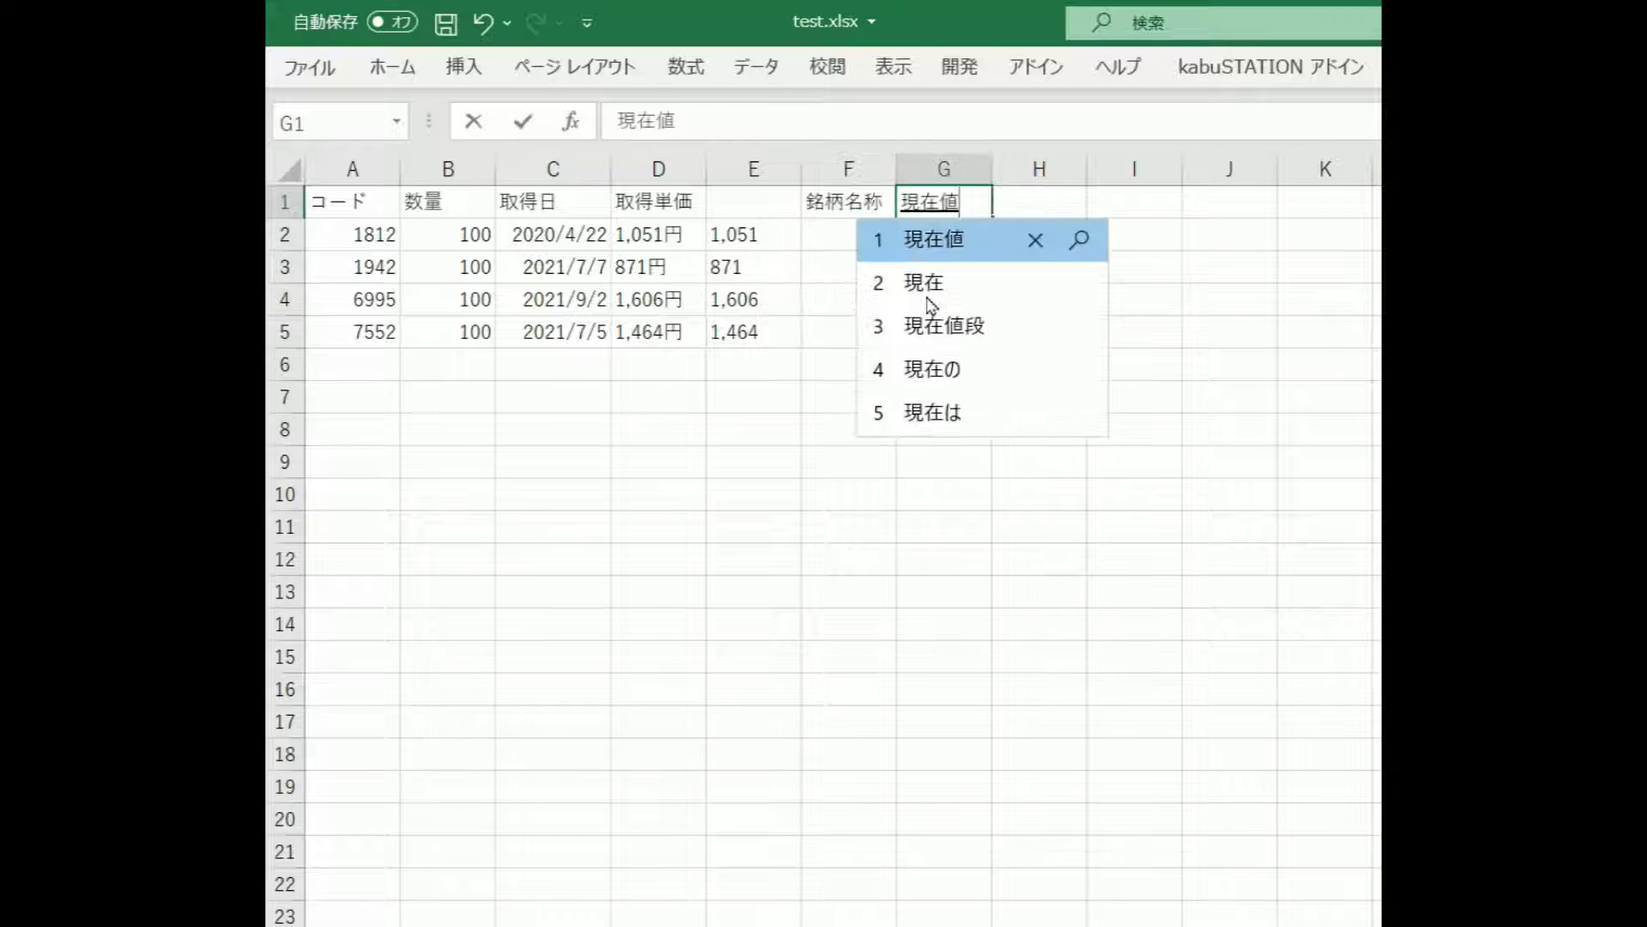
key("Return")
key("Tab")
type("ze")
key("Tab")
key("Return")
key("Return")
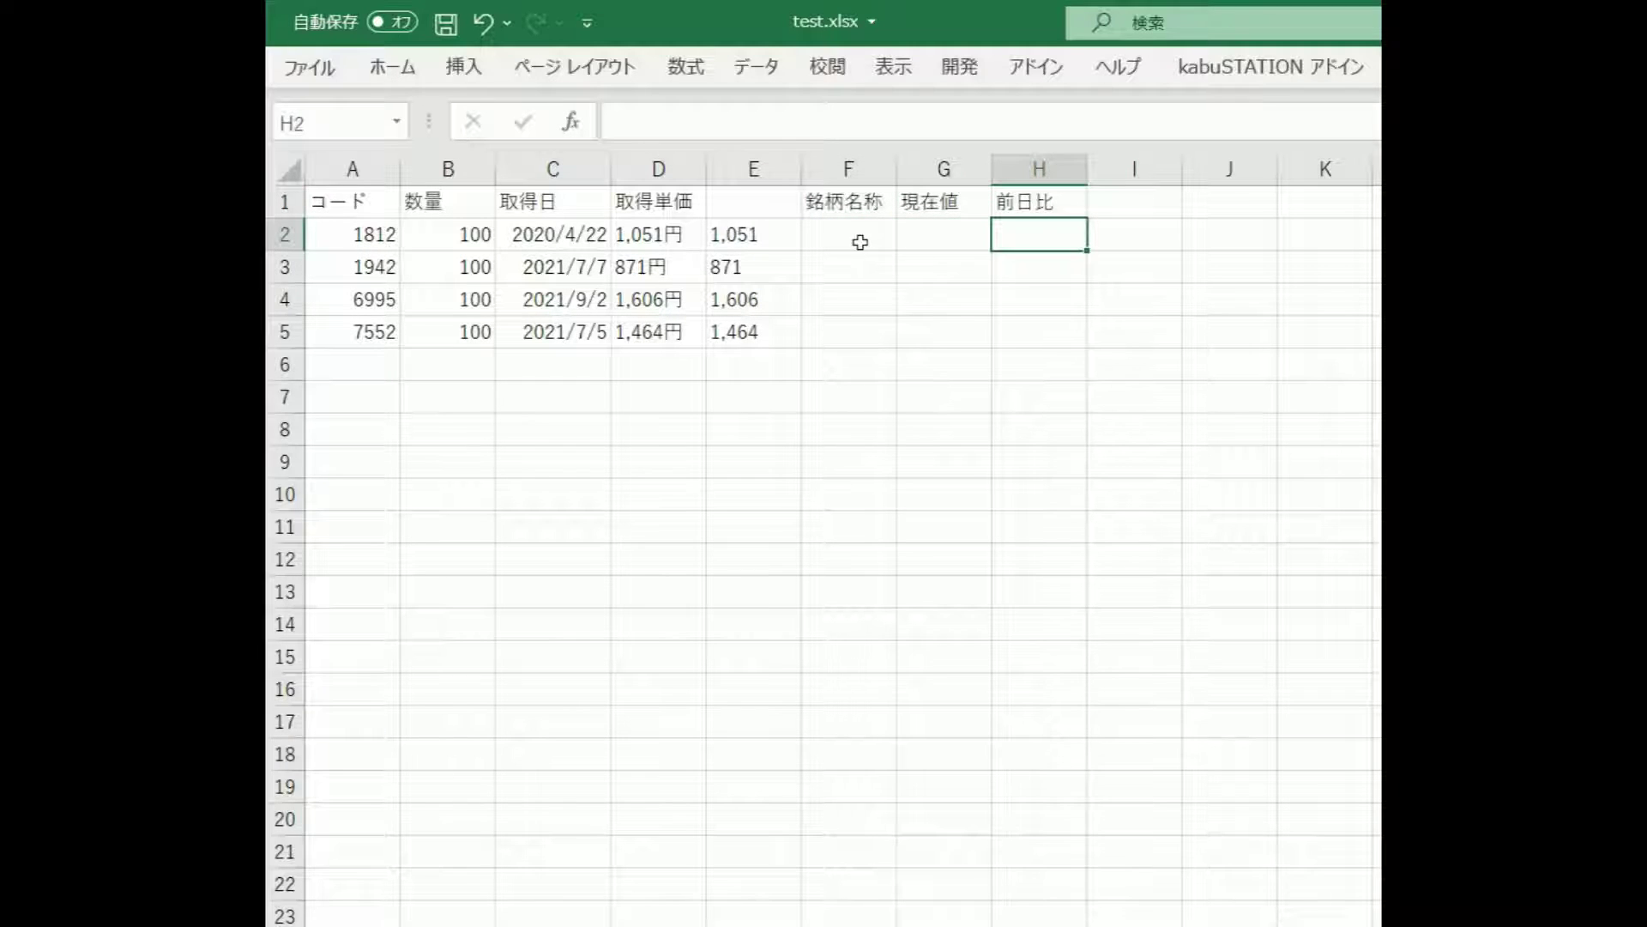
Step: Try to register 銘柄名称 at cell F2 through the RSS 投資情報 function, with a2 as the directly entered stock code
left_click(861, 241)
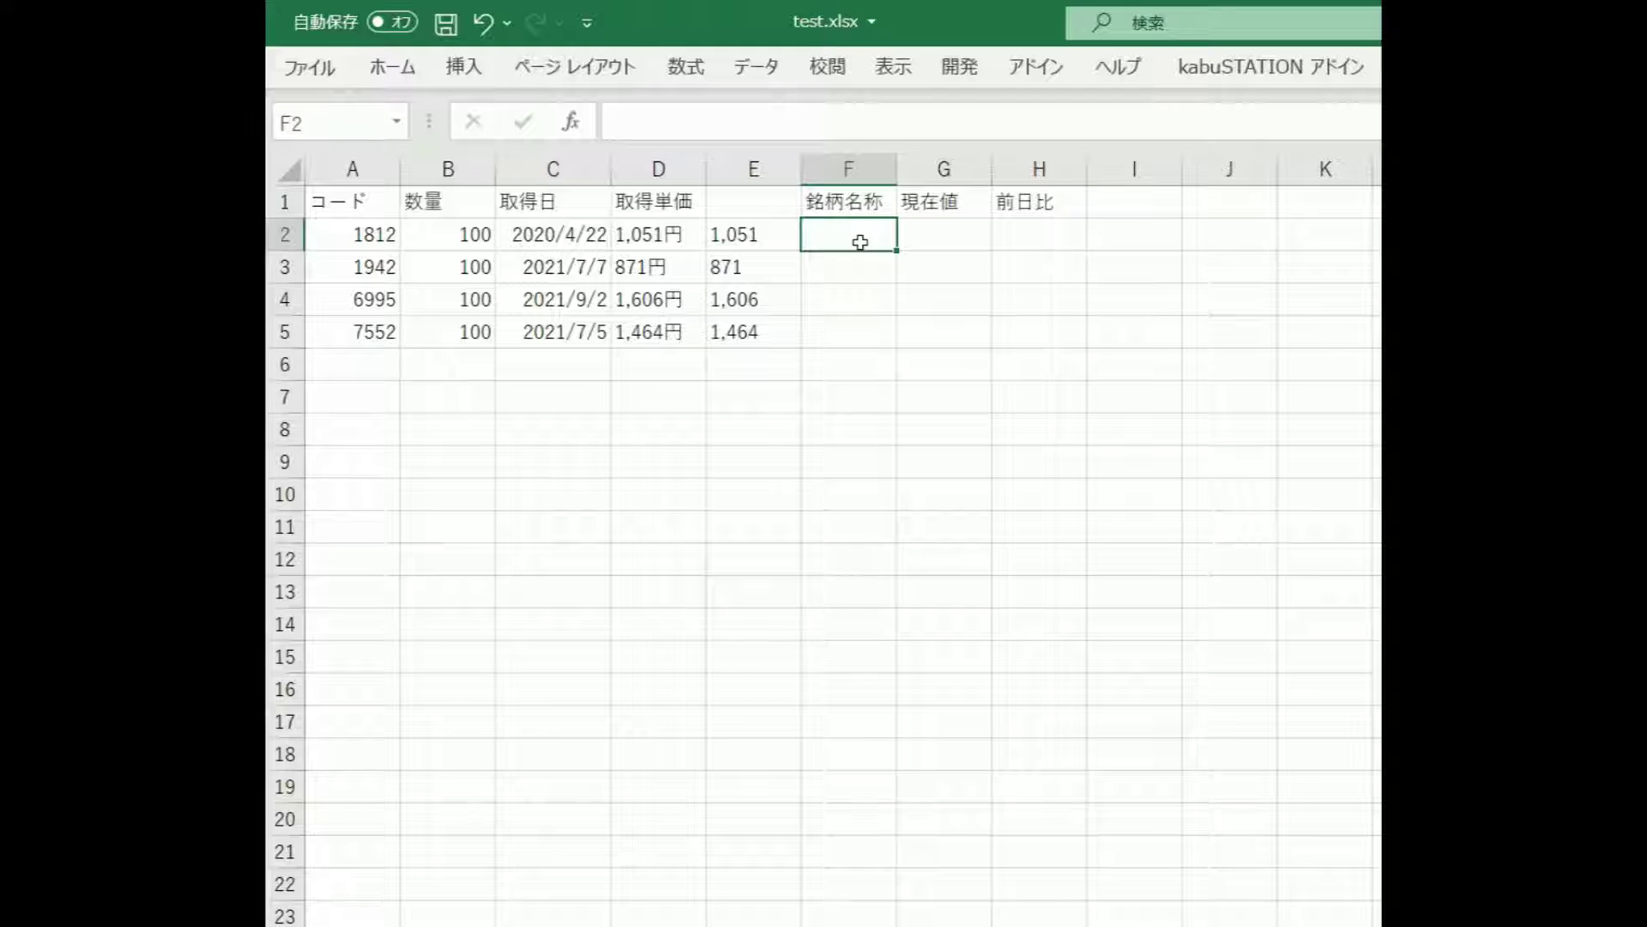
left_click(1261, 67)
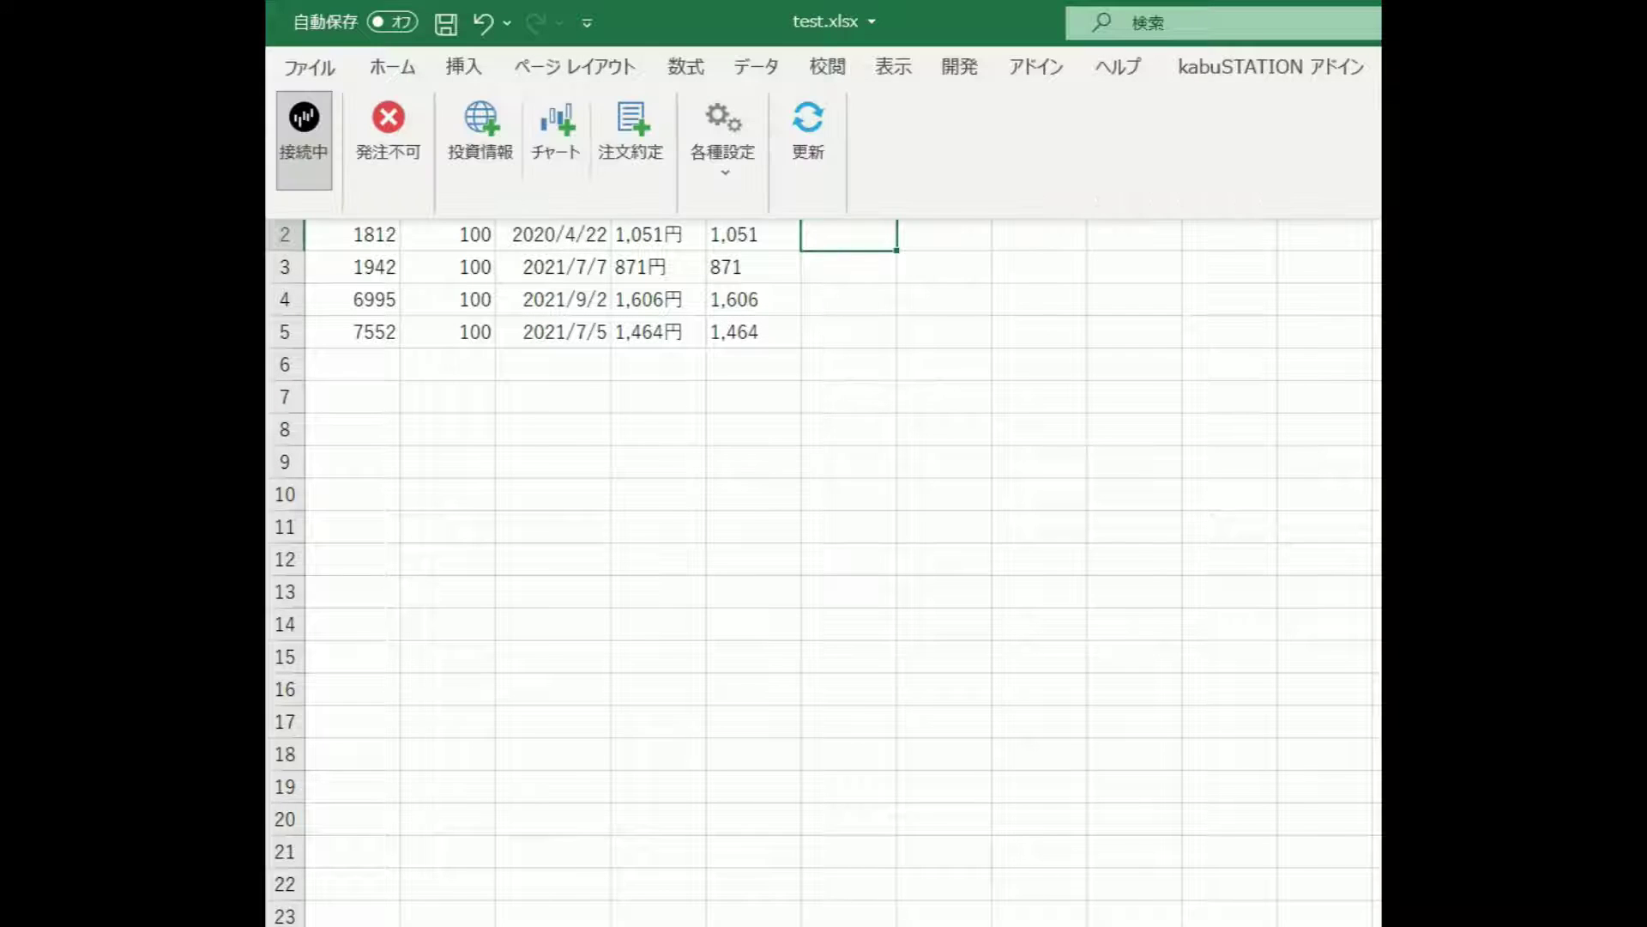
left_click(485, 137)
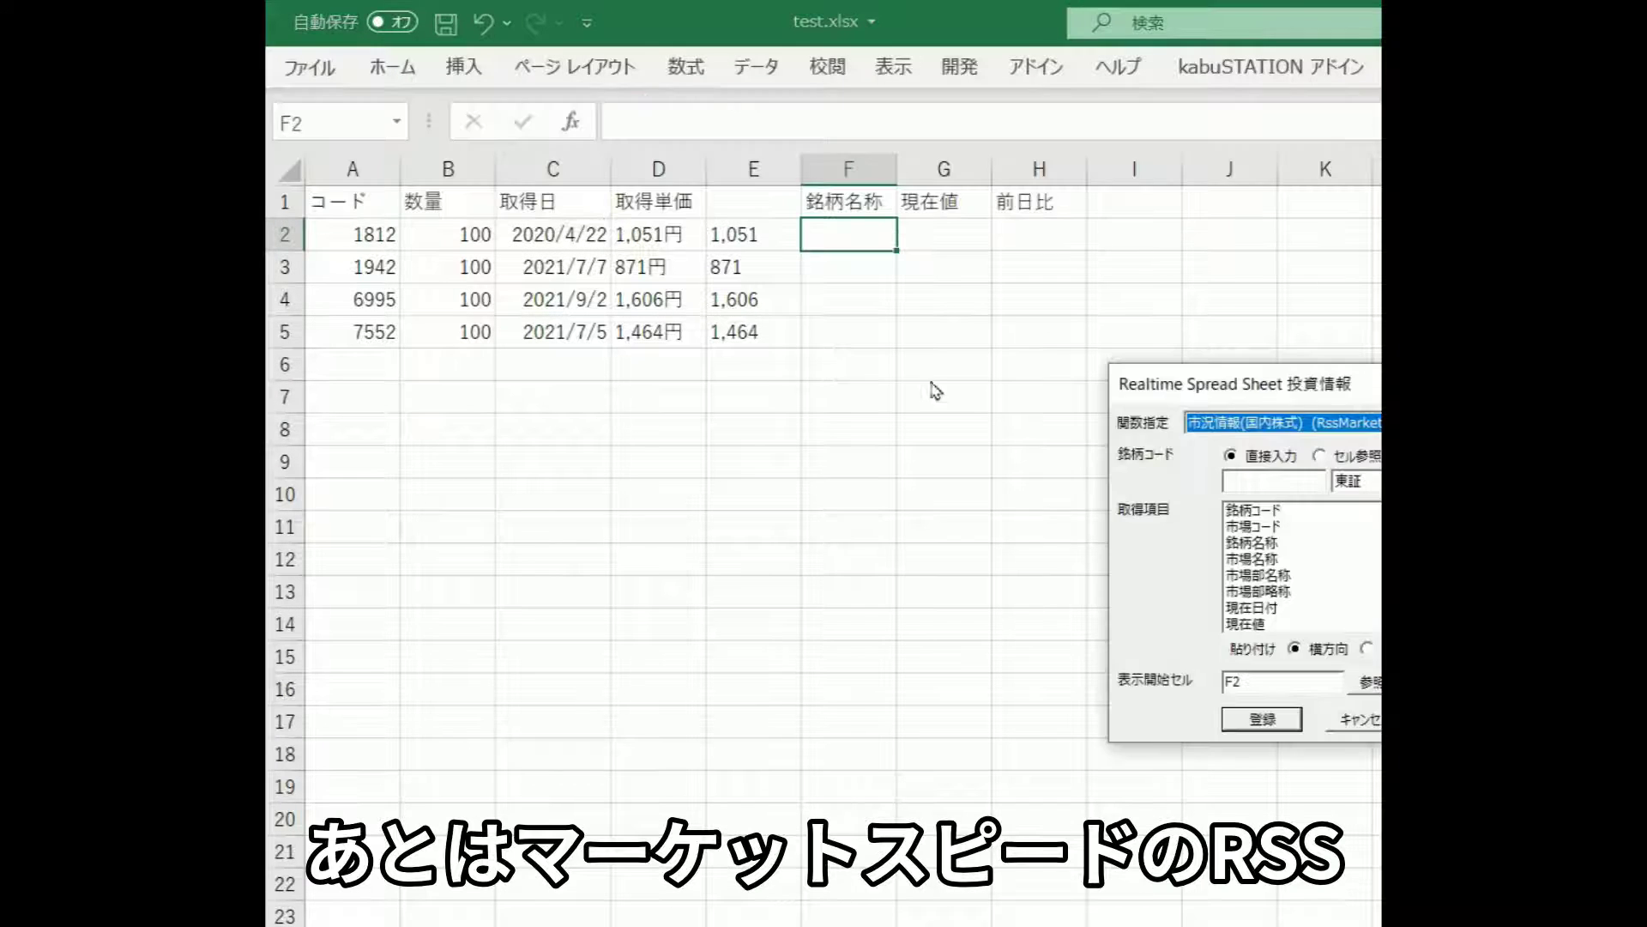
left_click(1267, 486)
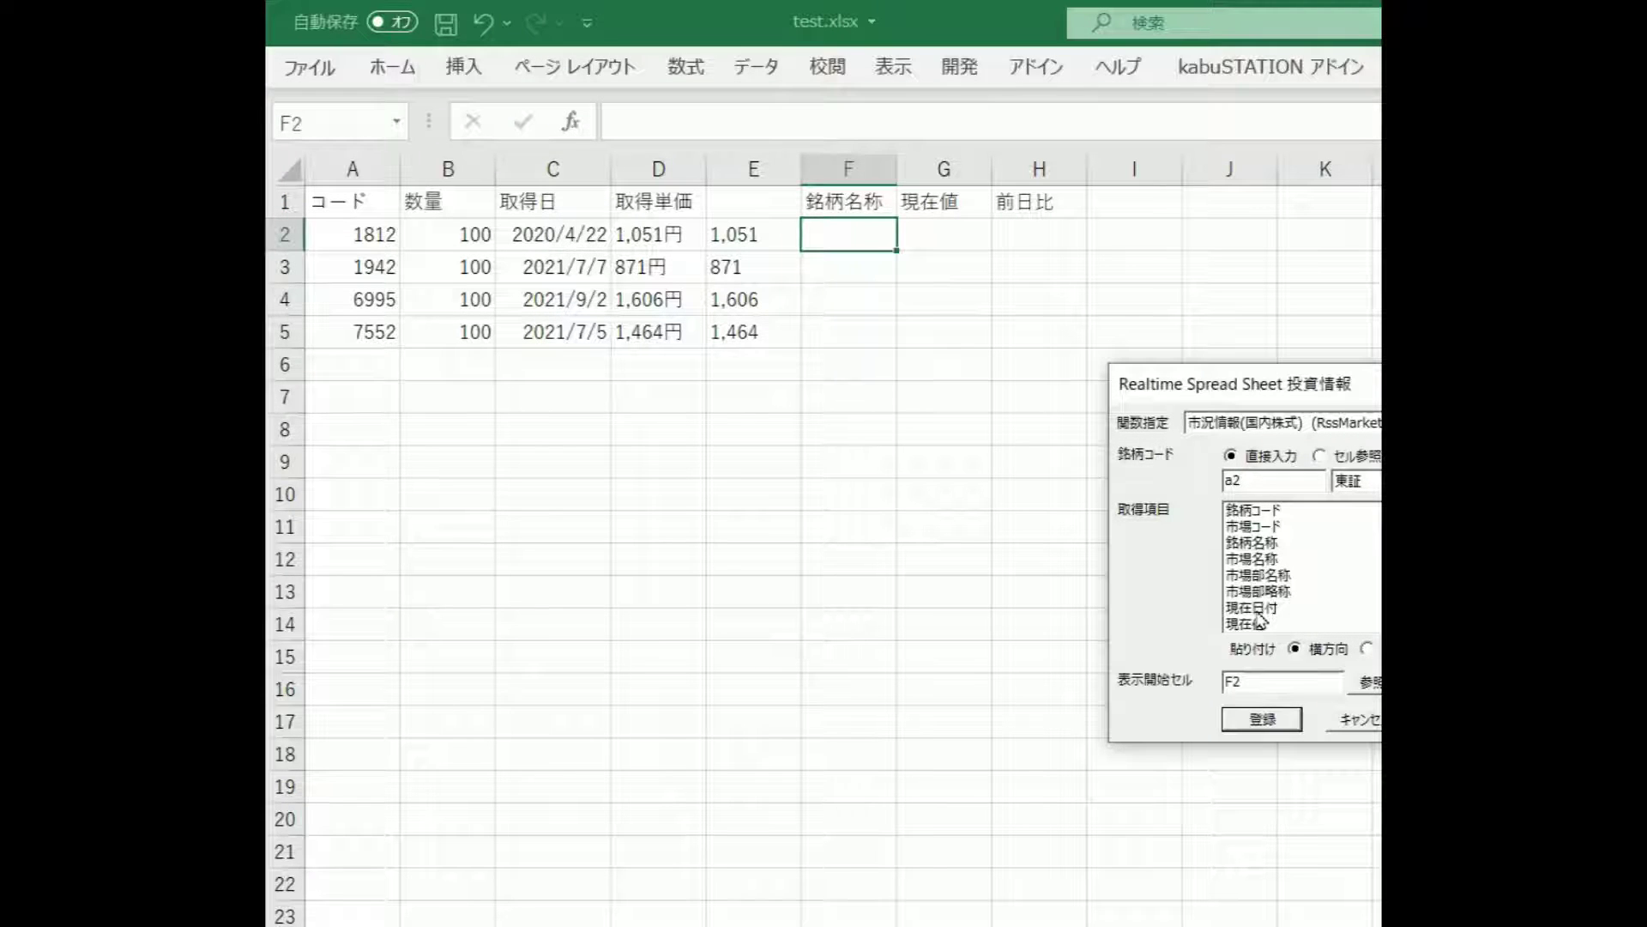
left_click(1261, 544)
left_click(1256, 721)
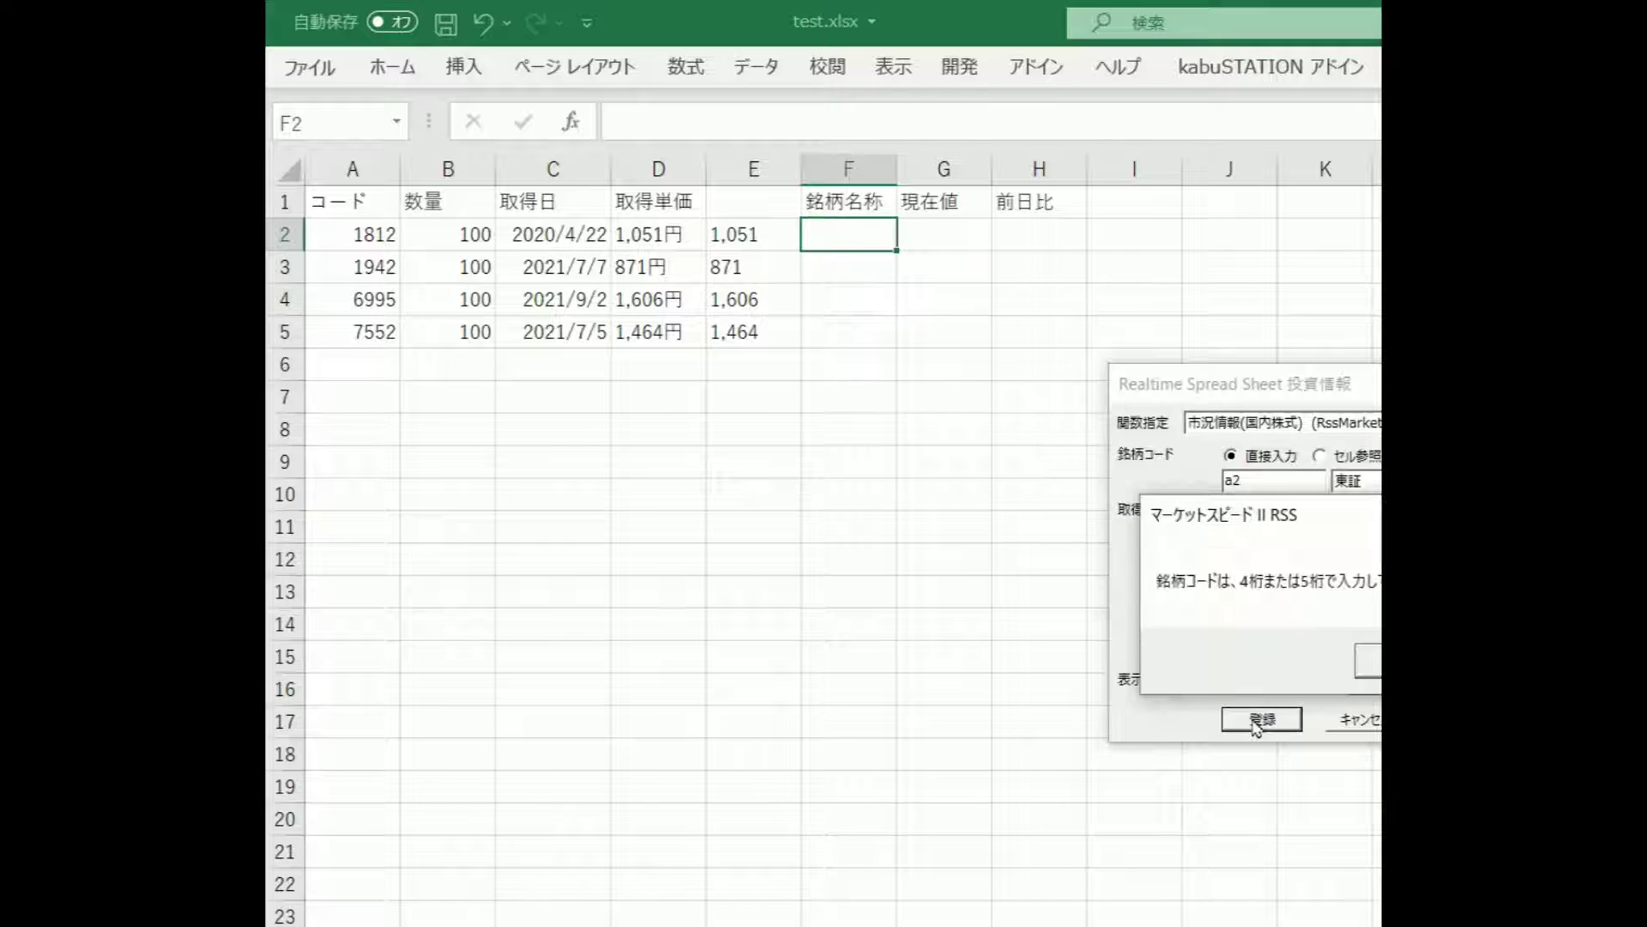
left_click(1368, 660)
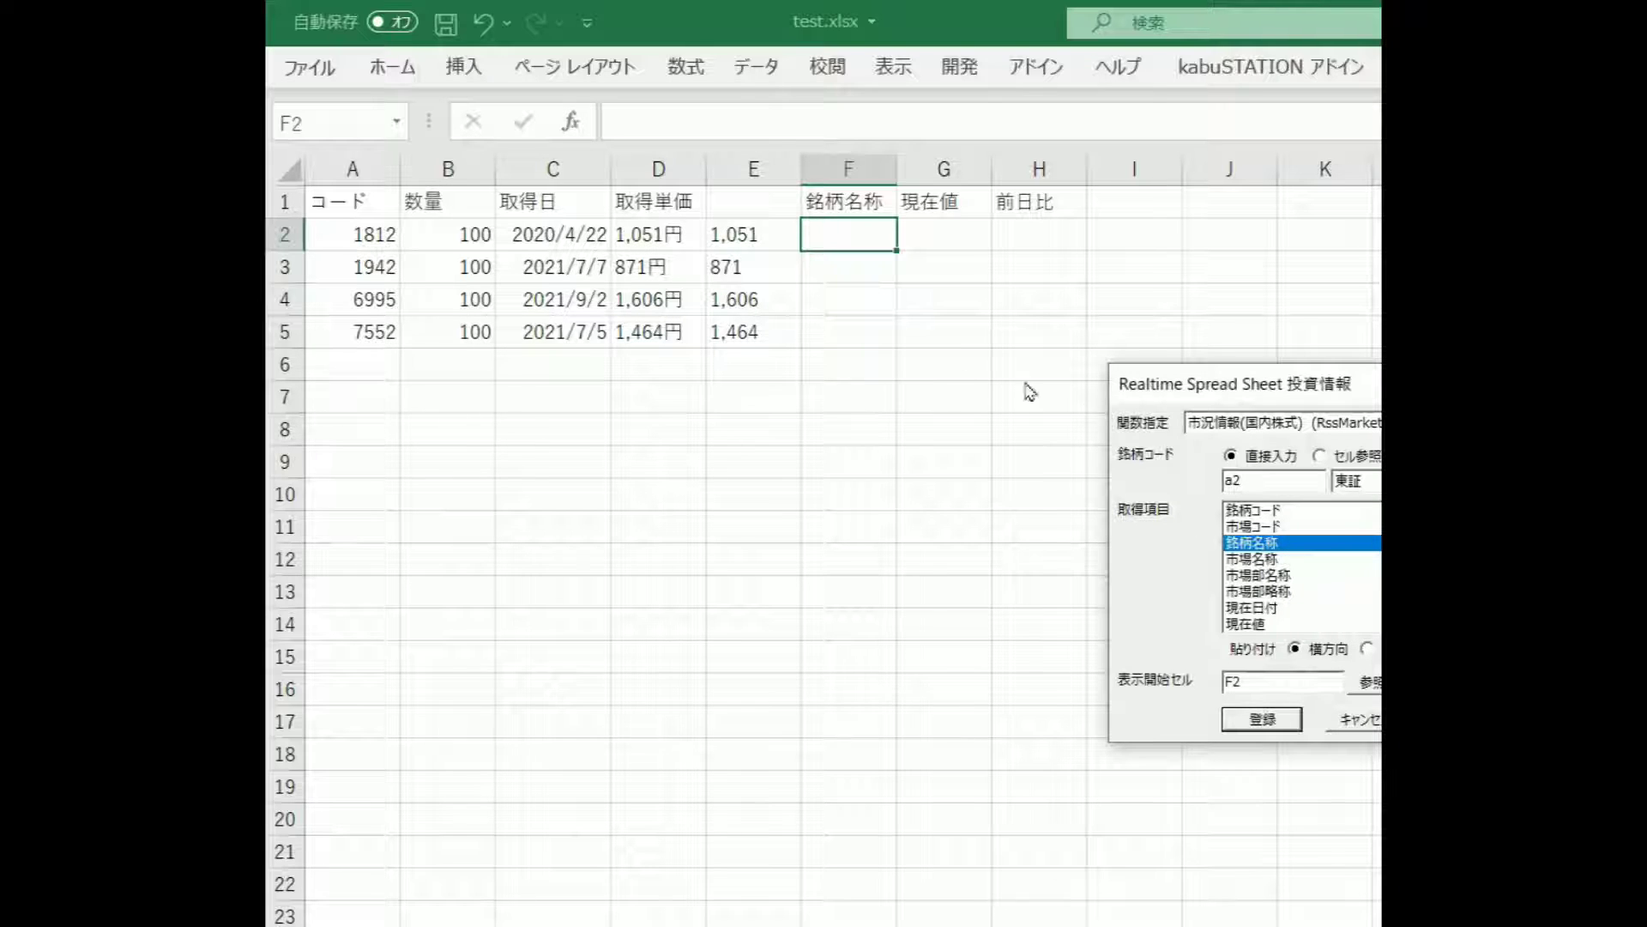
Step: Switch the stock code to a cell reference to a2 and register the 銘柄名称 function in F2
left_click(1321, 459)
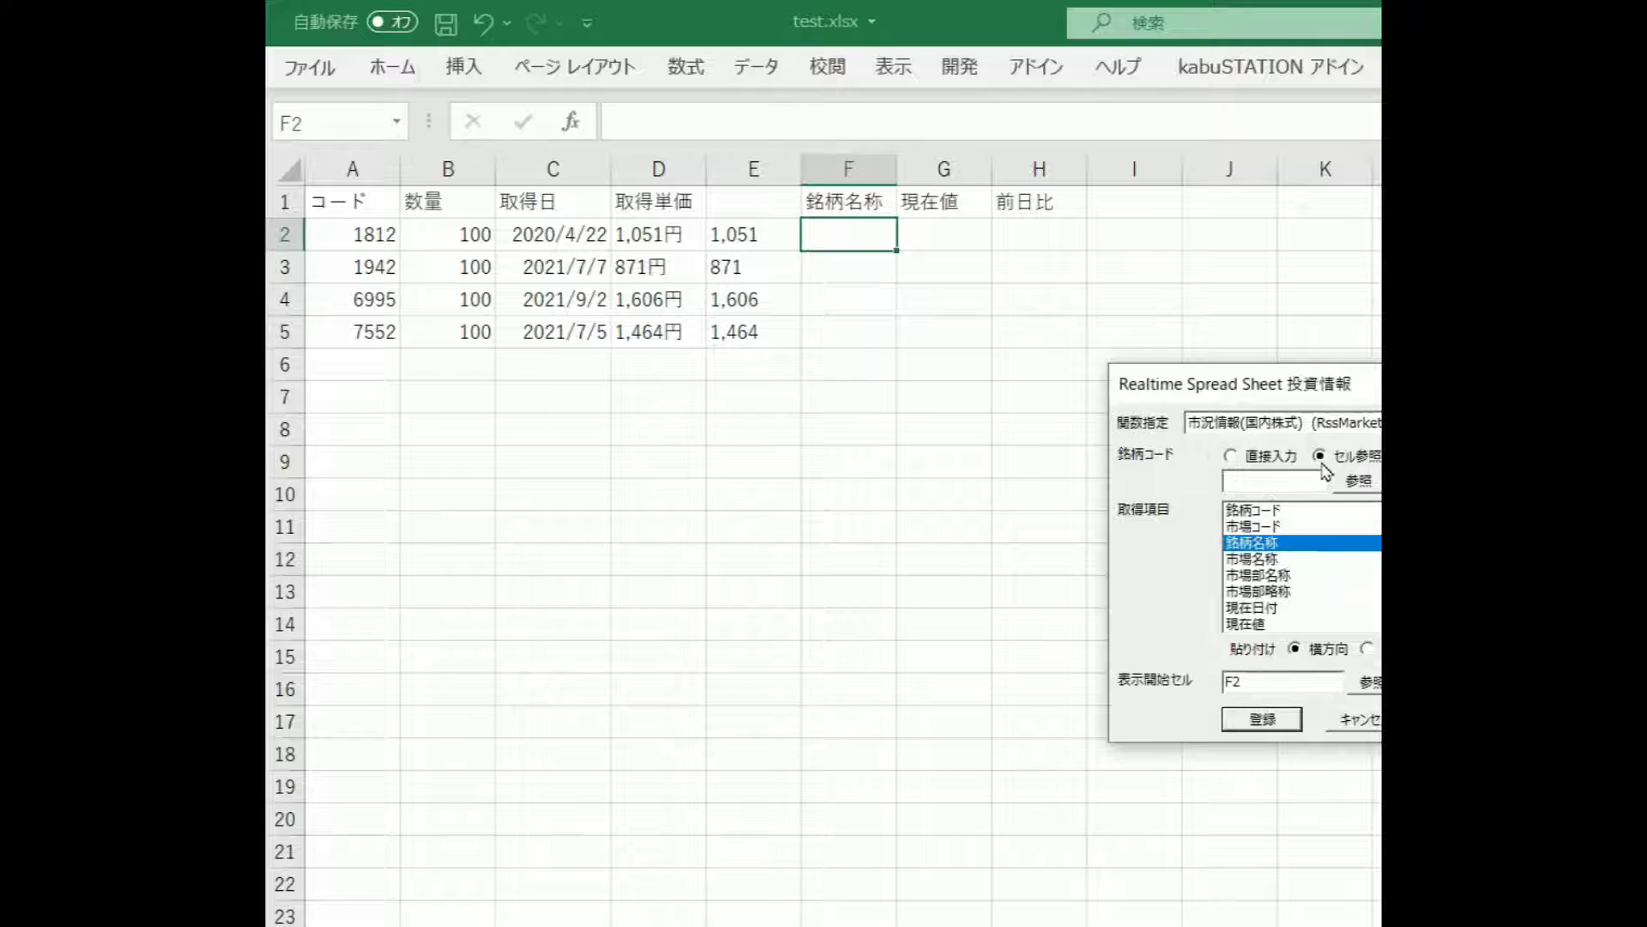
left_click(1272, 478)
type("a2")
left_click(1276, 719)
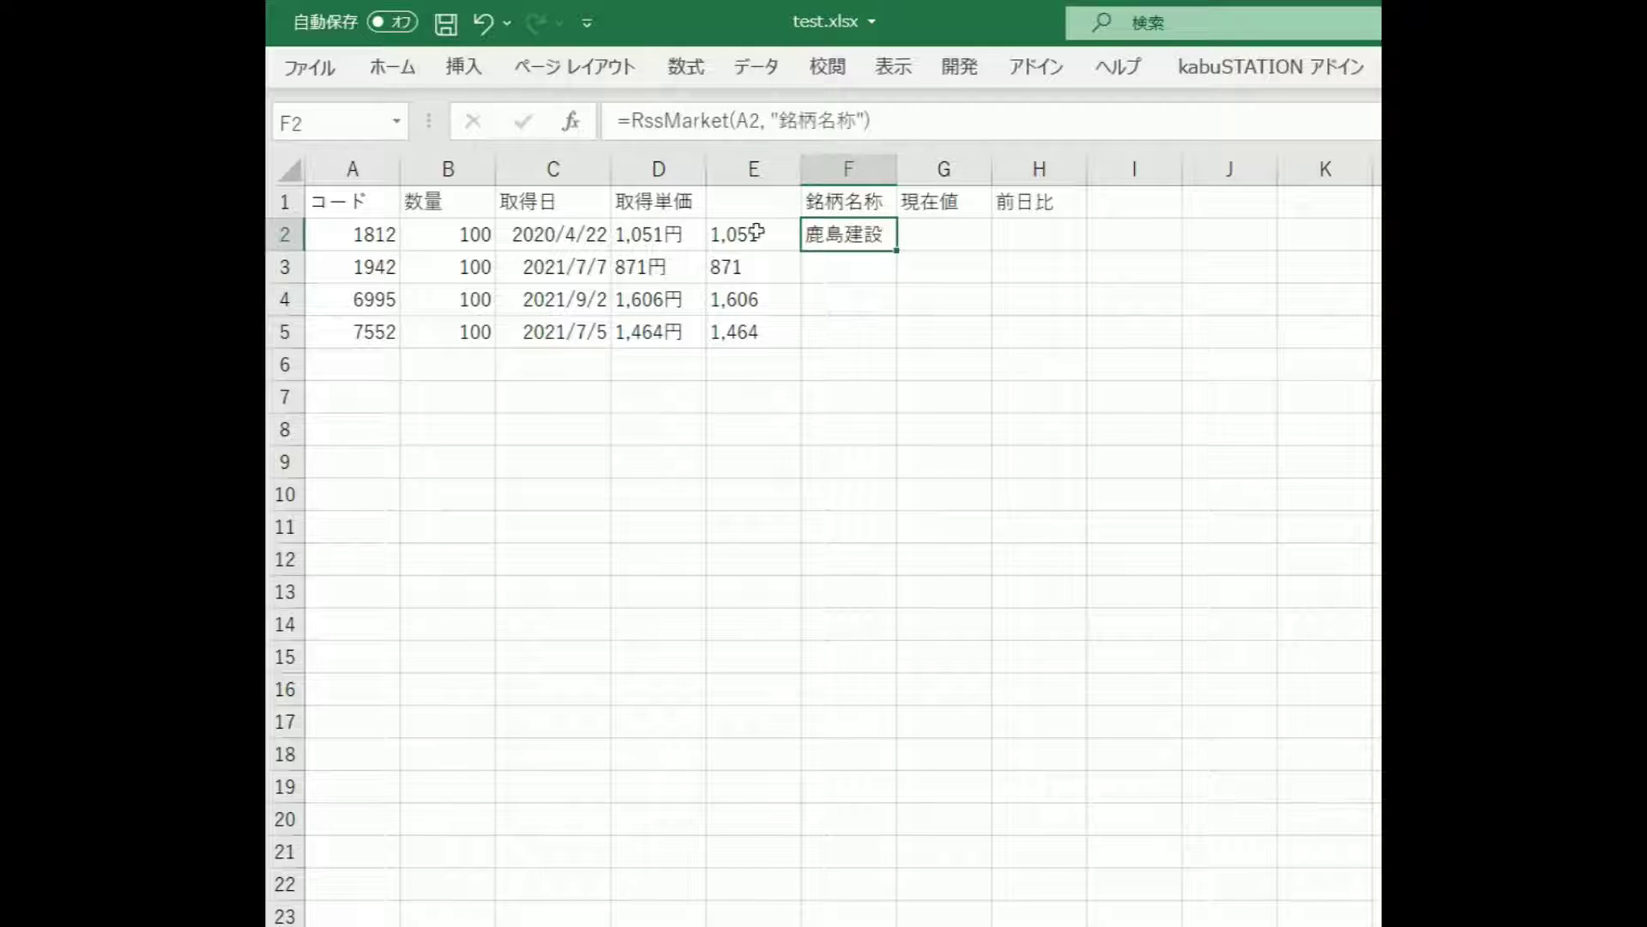
Step: Change the 取得項目 argument of the RssMarket formula in F2 to the absolute heading reference $F$1
left_click(571, 121)
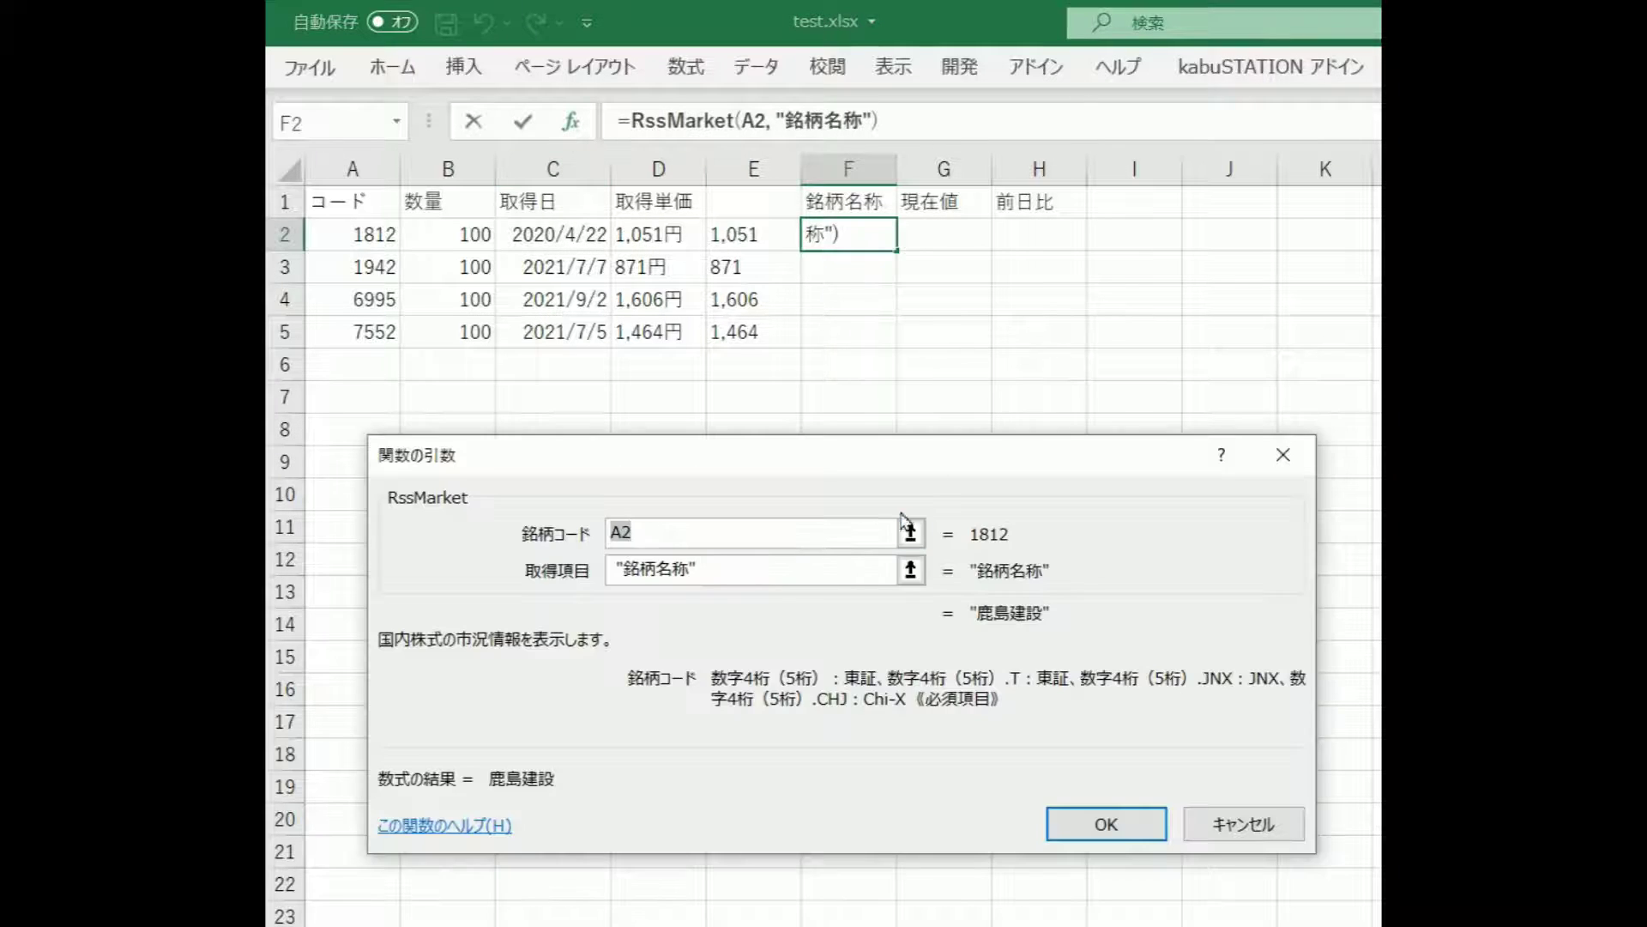
left_click_drag(746, 566, 543, 552)
key("BackSpace")
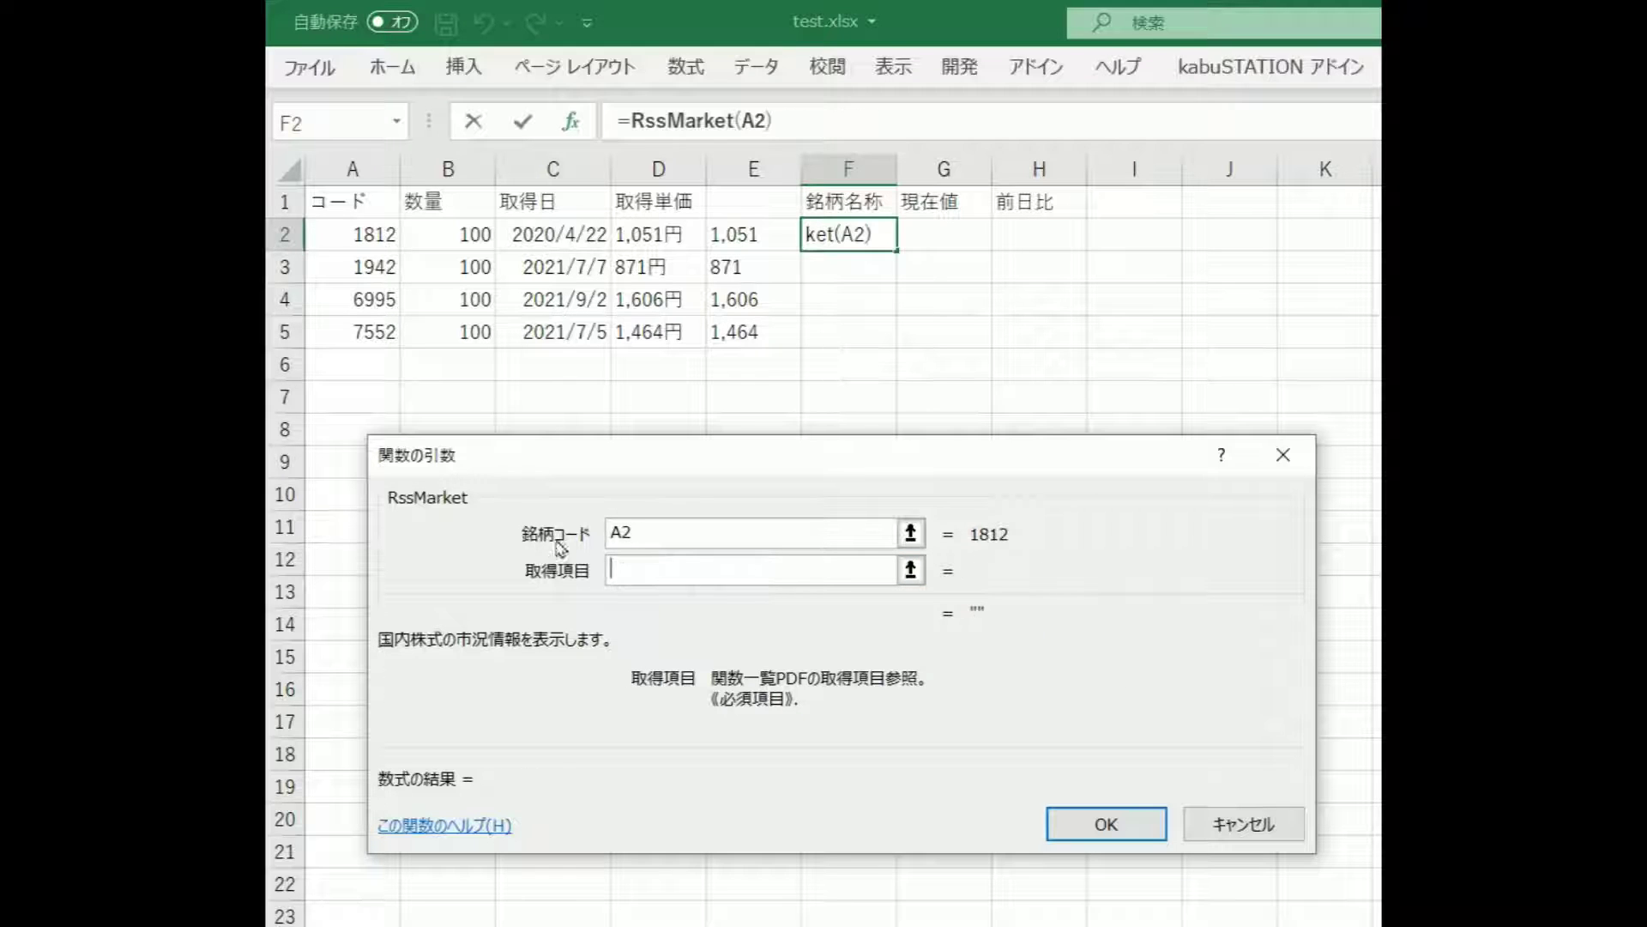
left_click(849, 203)
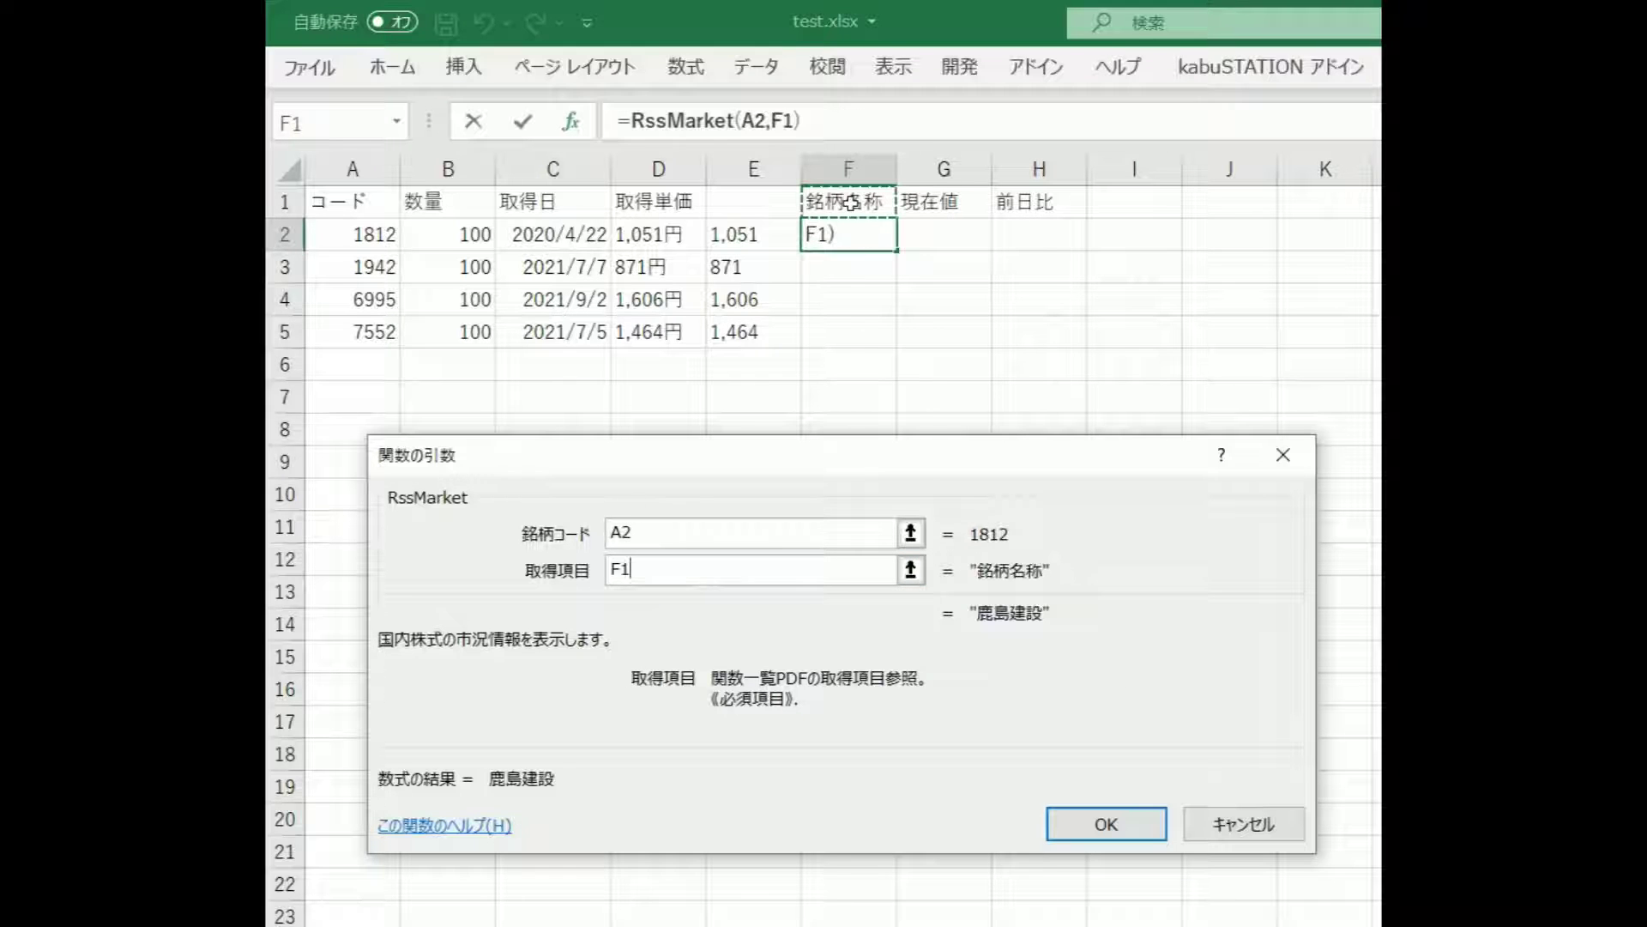
key("F4")
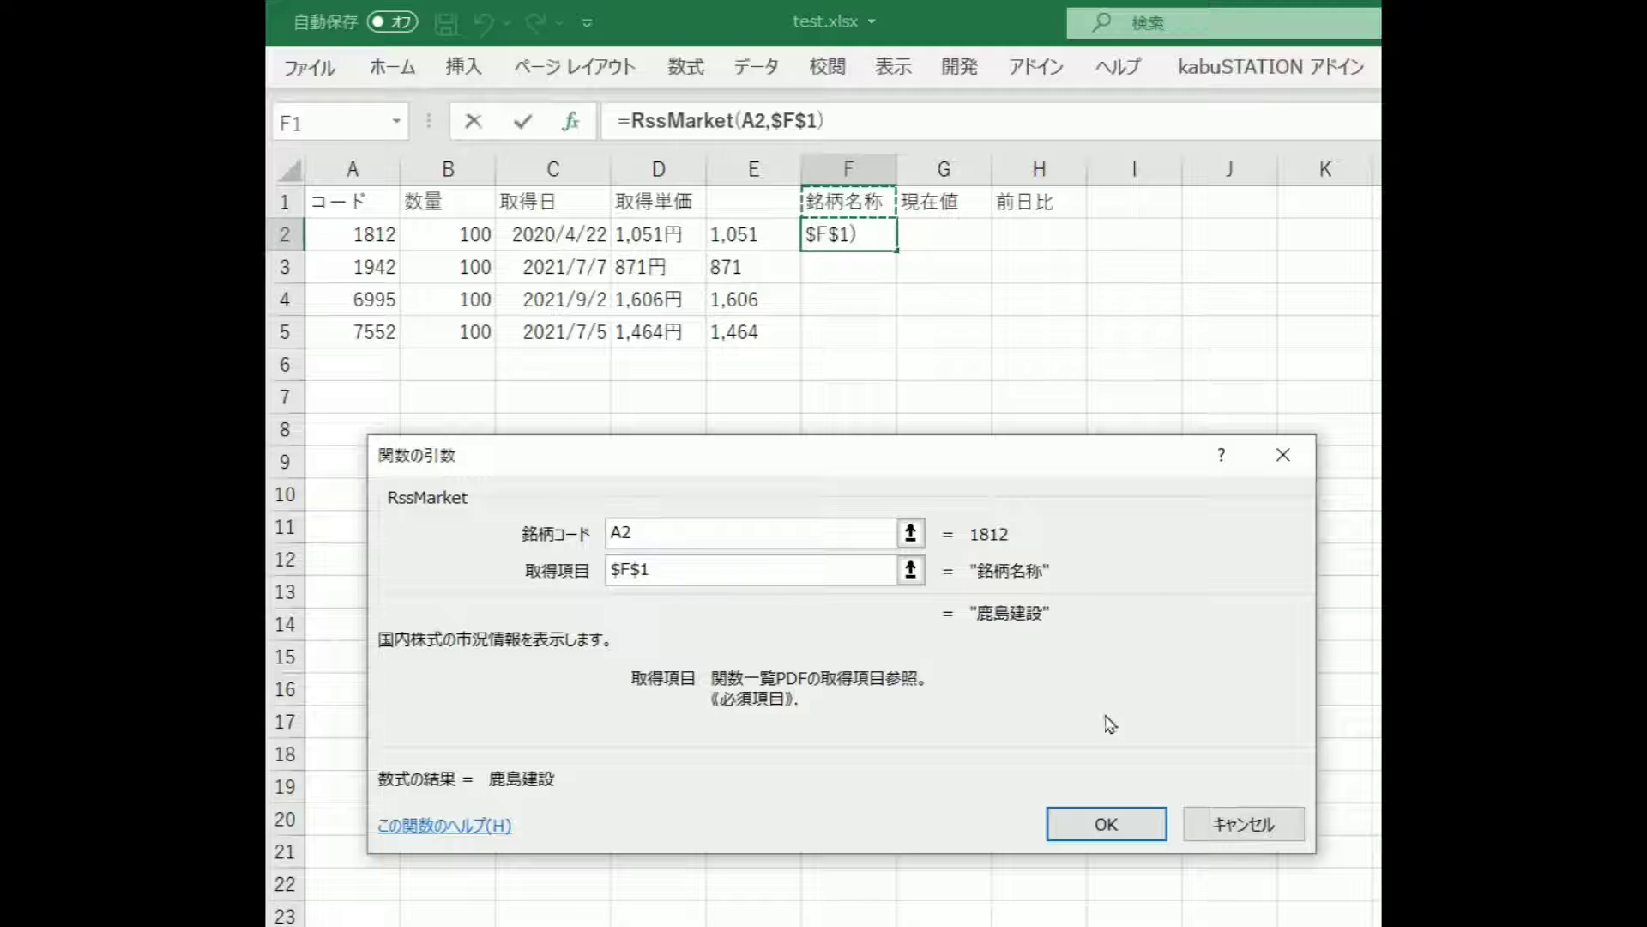
left_click(1107, 825)
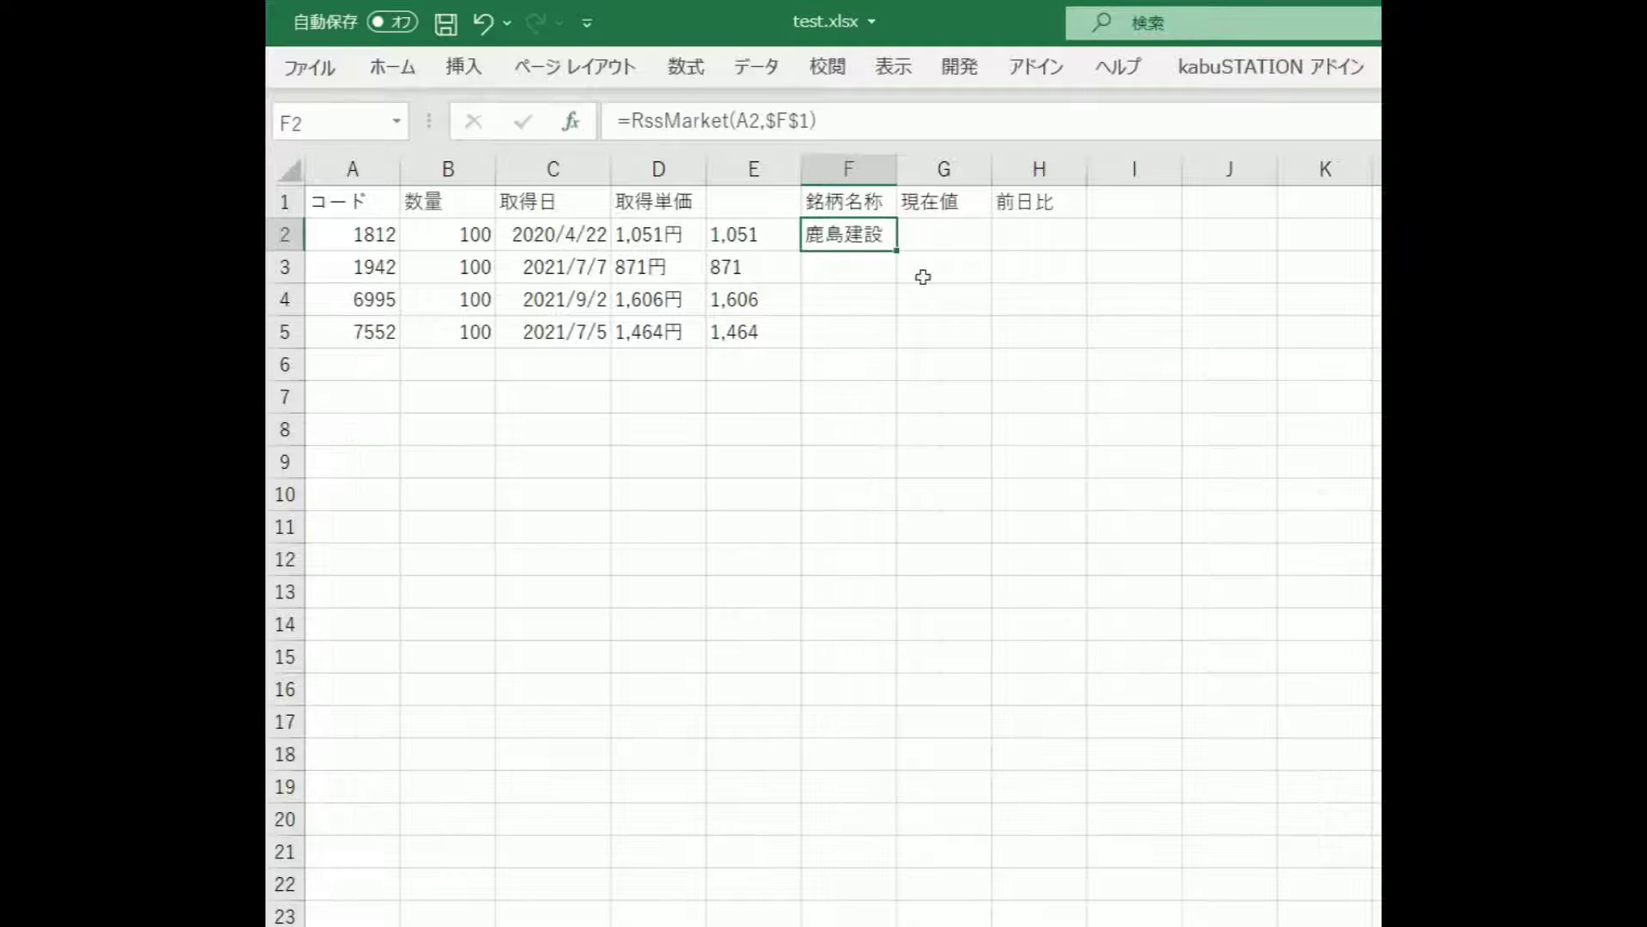
Step: Fill the F2 formula down to F5 and widen column F to fit the stock names
double_click(898, 253)
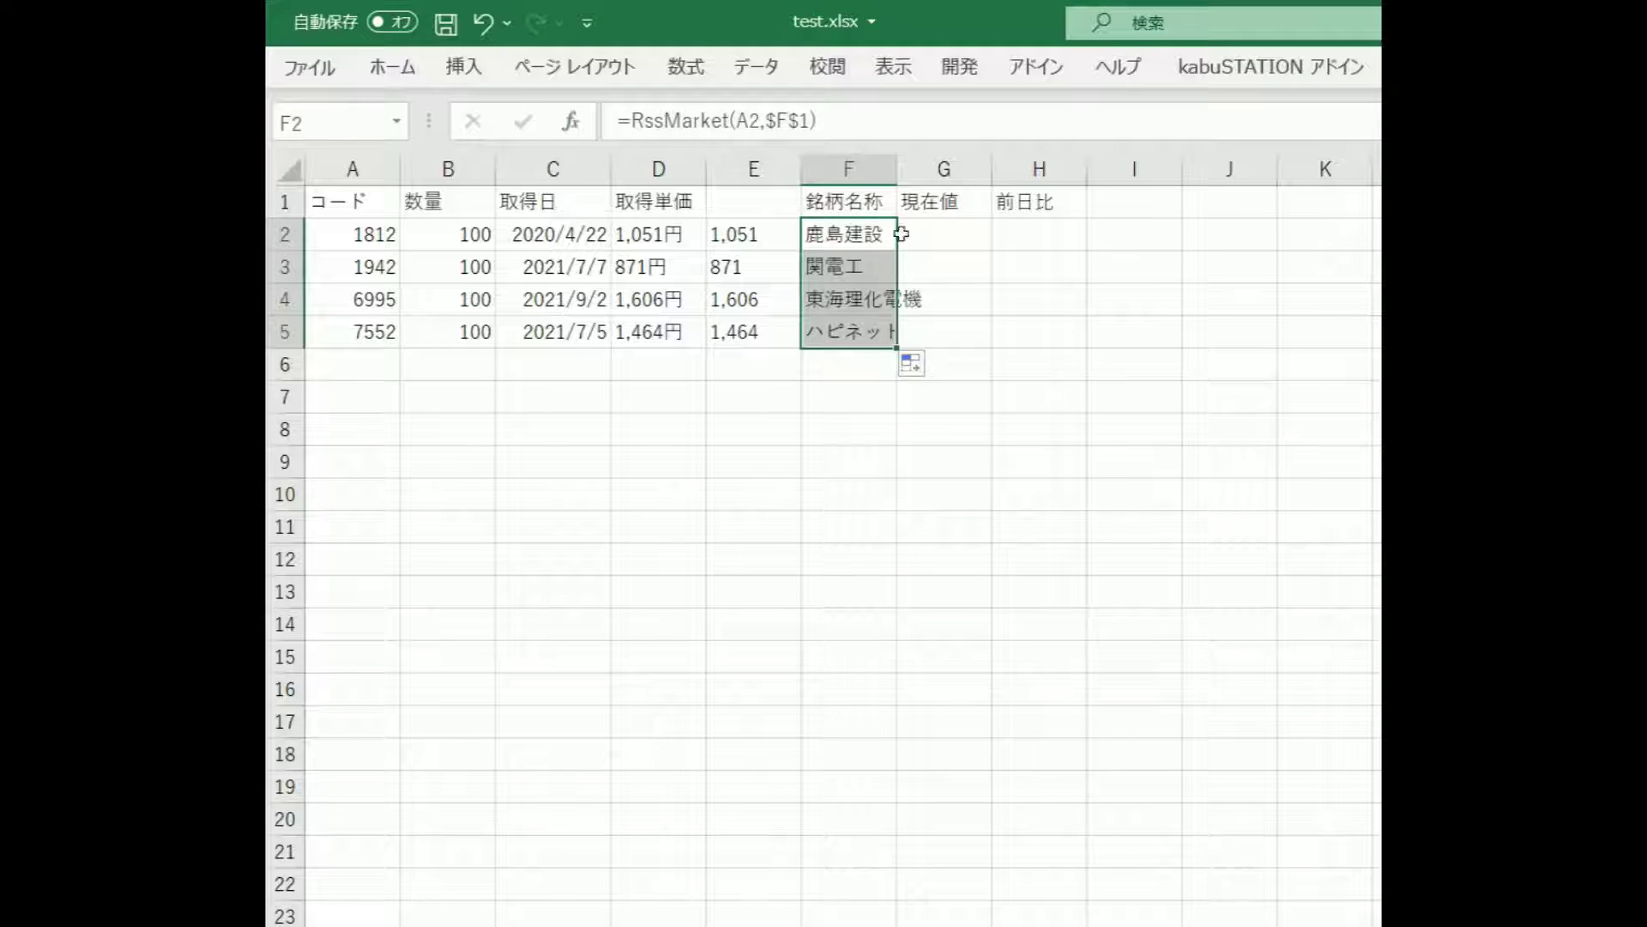
left_click_drag(898, 166, 930, 169)
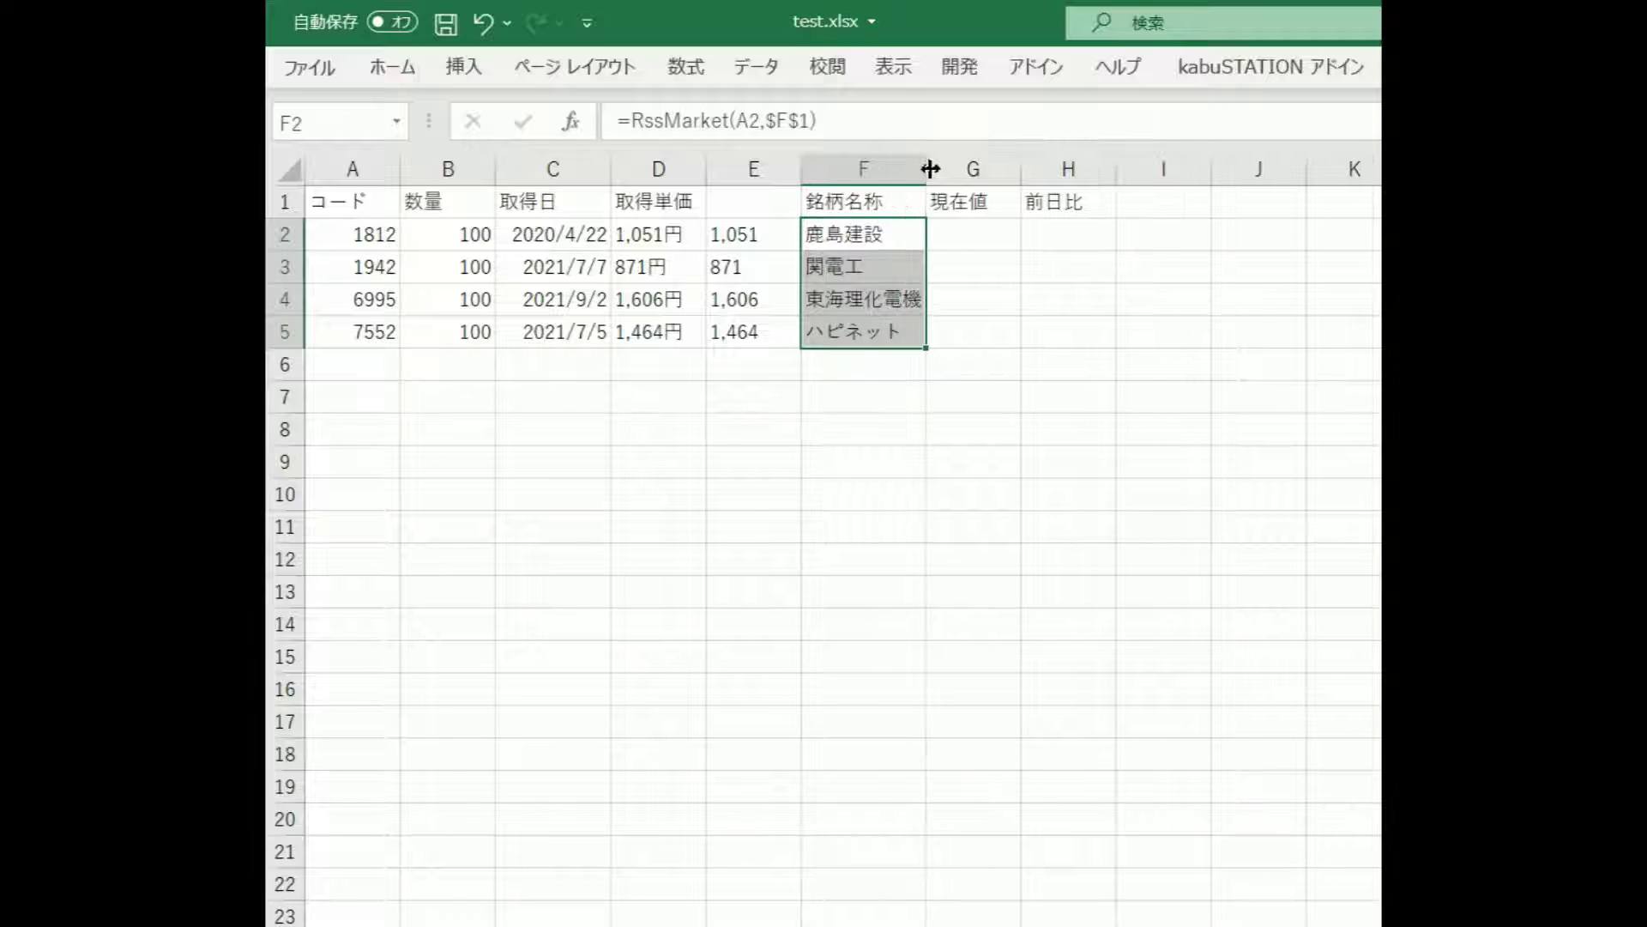
Step: Copy the RssMarket formula from F2 across to G2 and H2
left_click(984, 232)
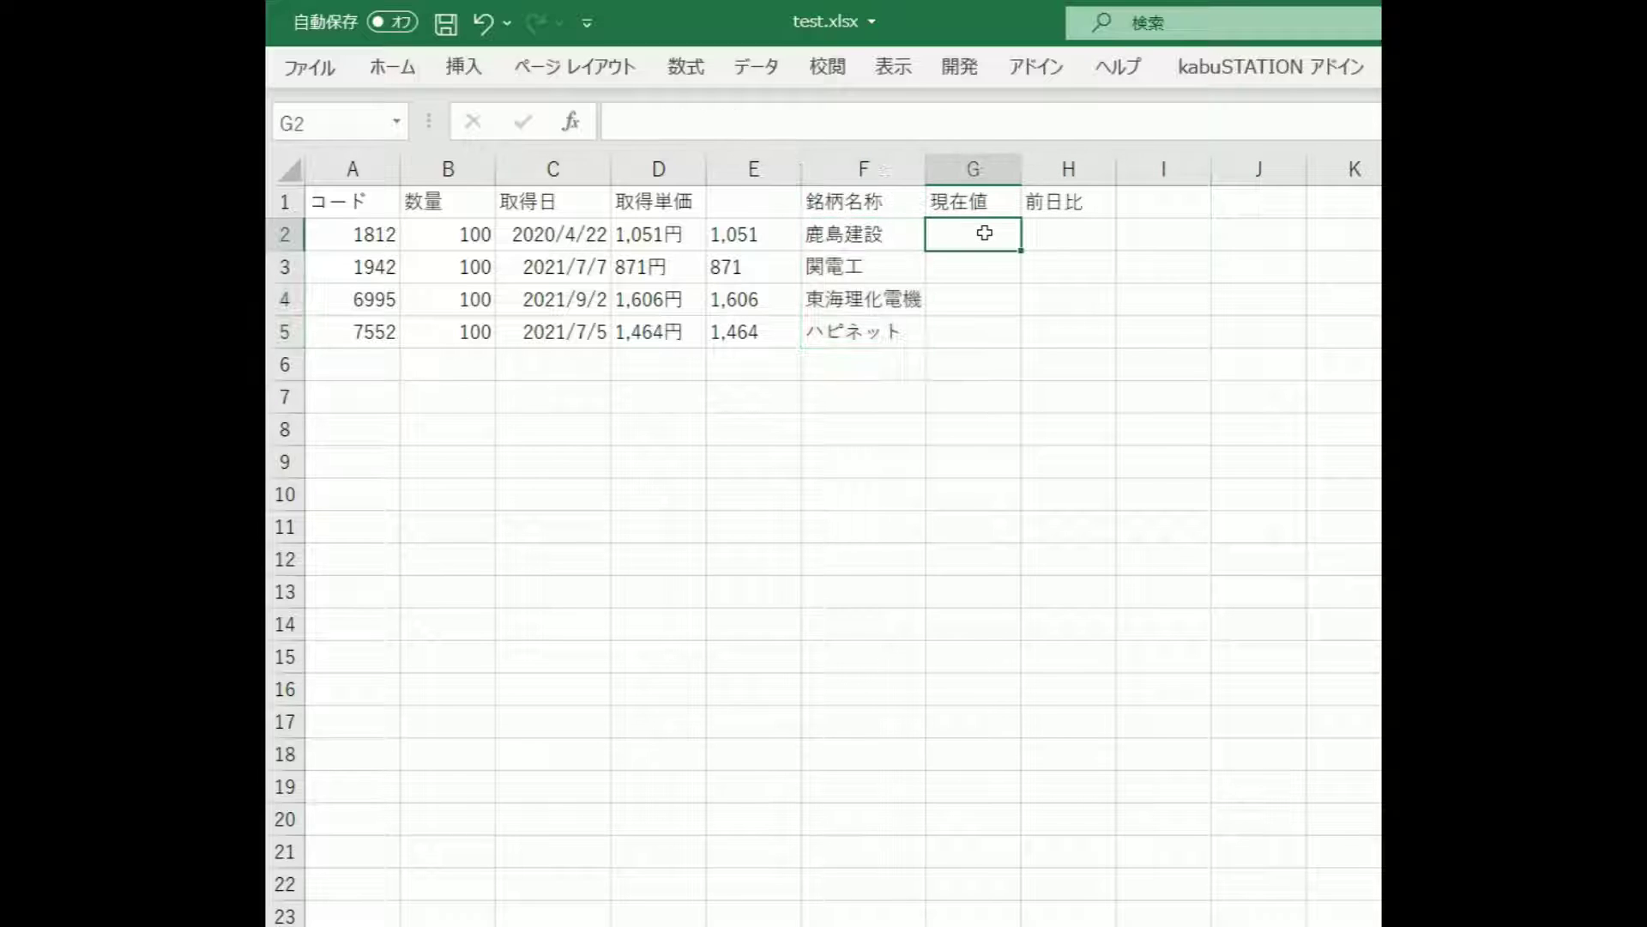
left_click(899, 232)
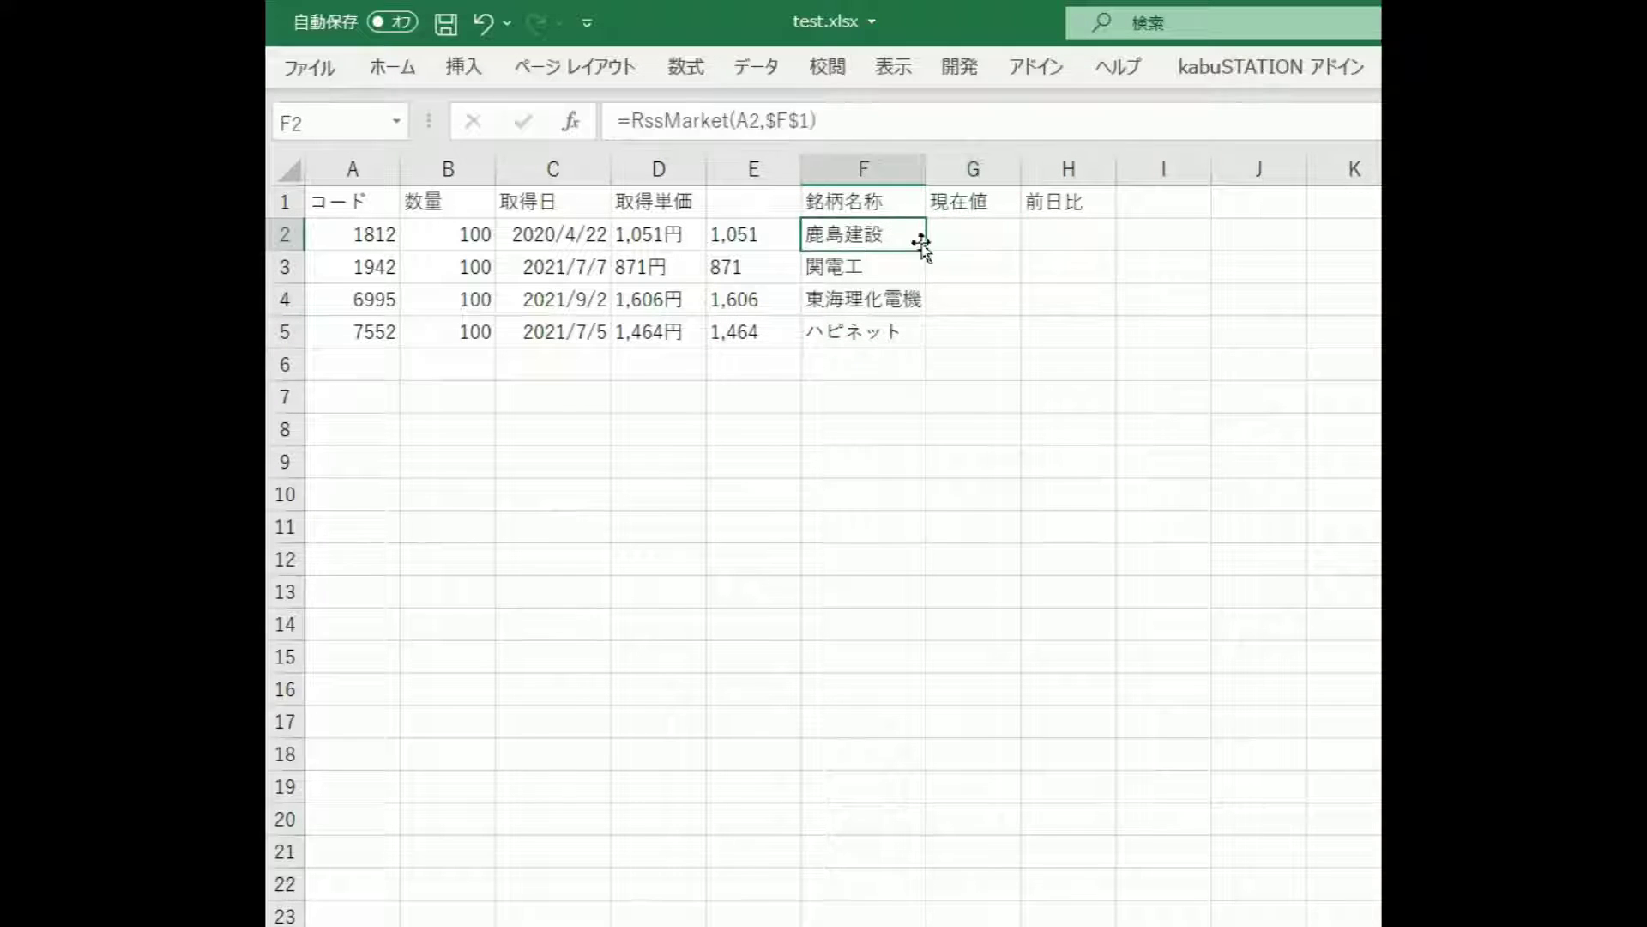
left_click_drag(927, 252, 1062, 240)
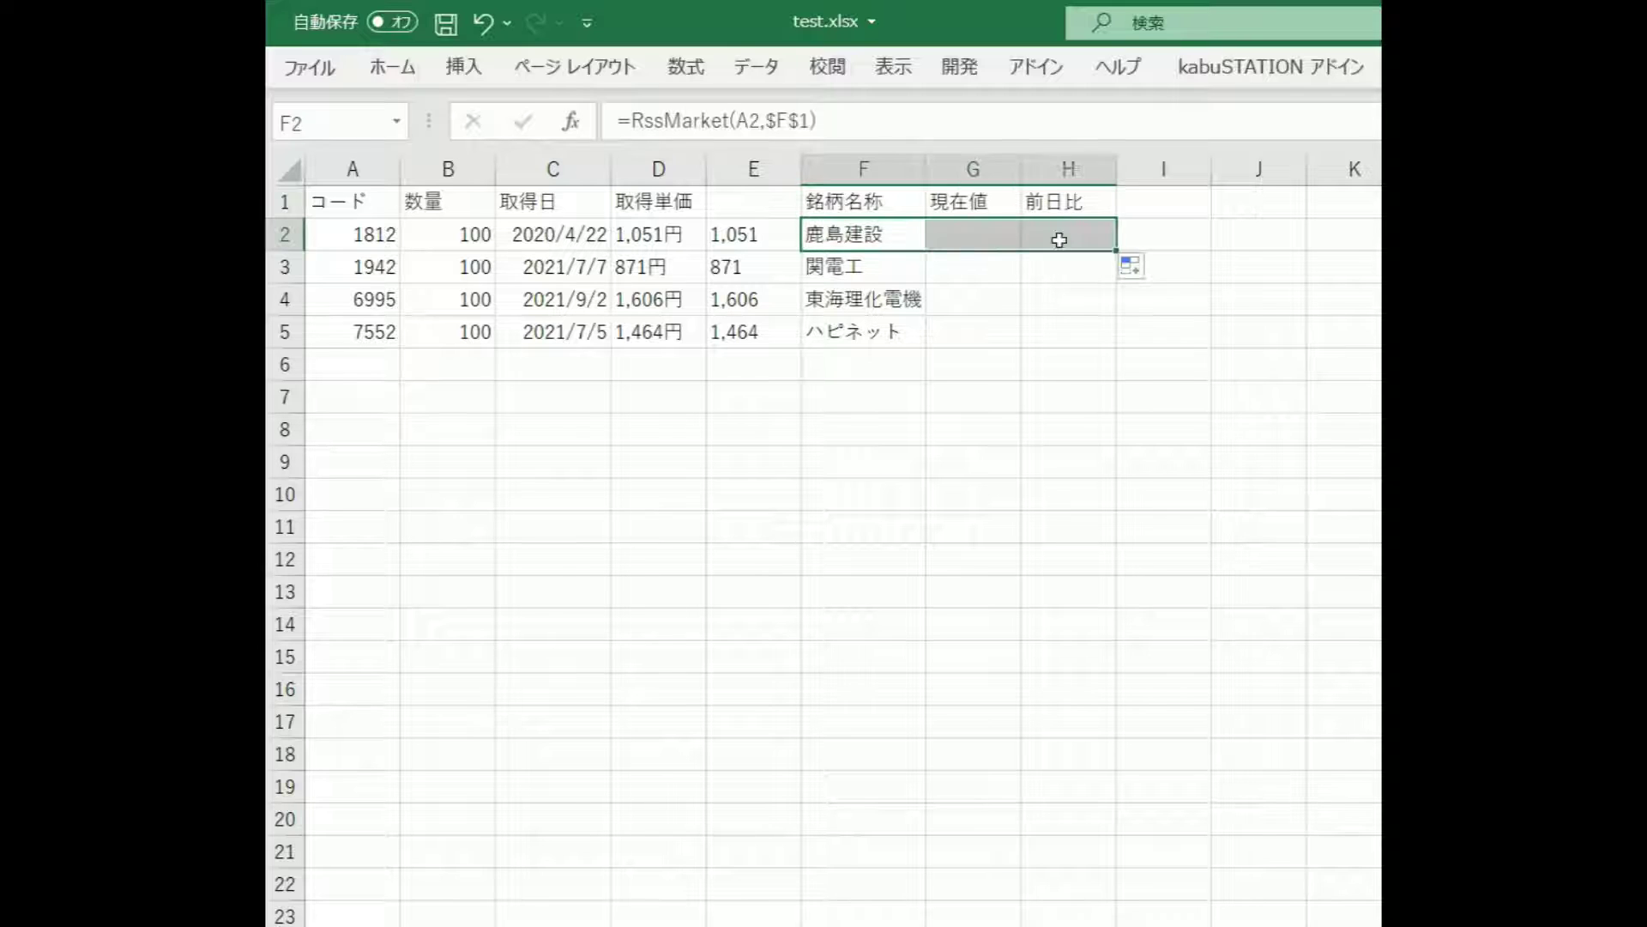
Step: Change the formula in G2 to =RssMarket(A2,$G$1) and fill it down to G5
left_click(992, 231)
left_click(573, 122)
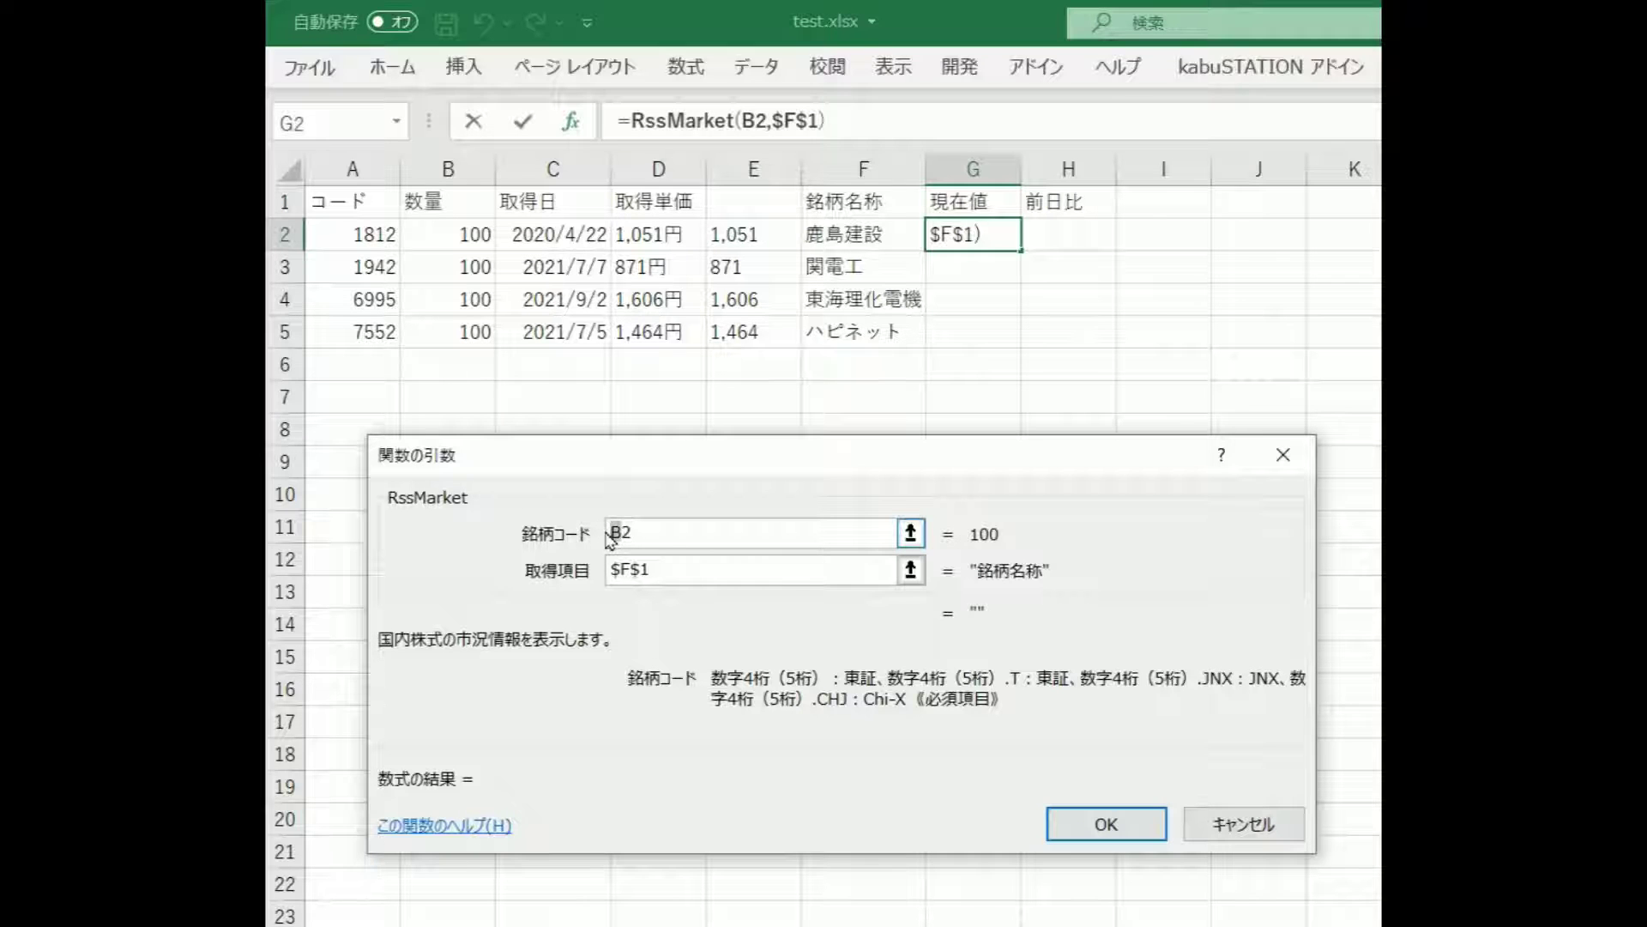
type("a")
left_click(628, 573)
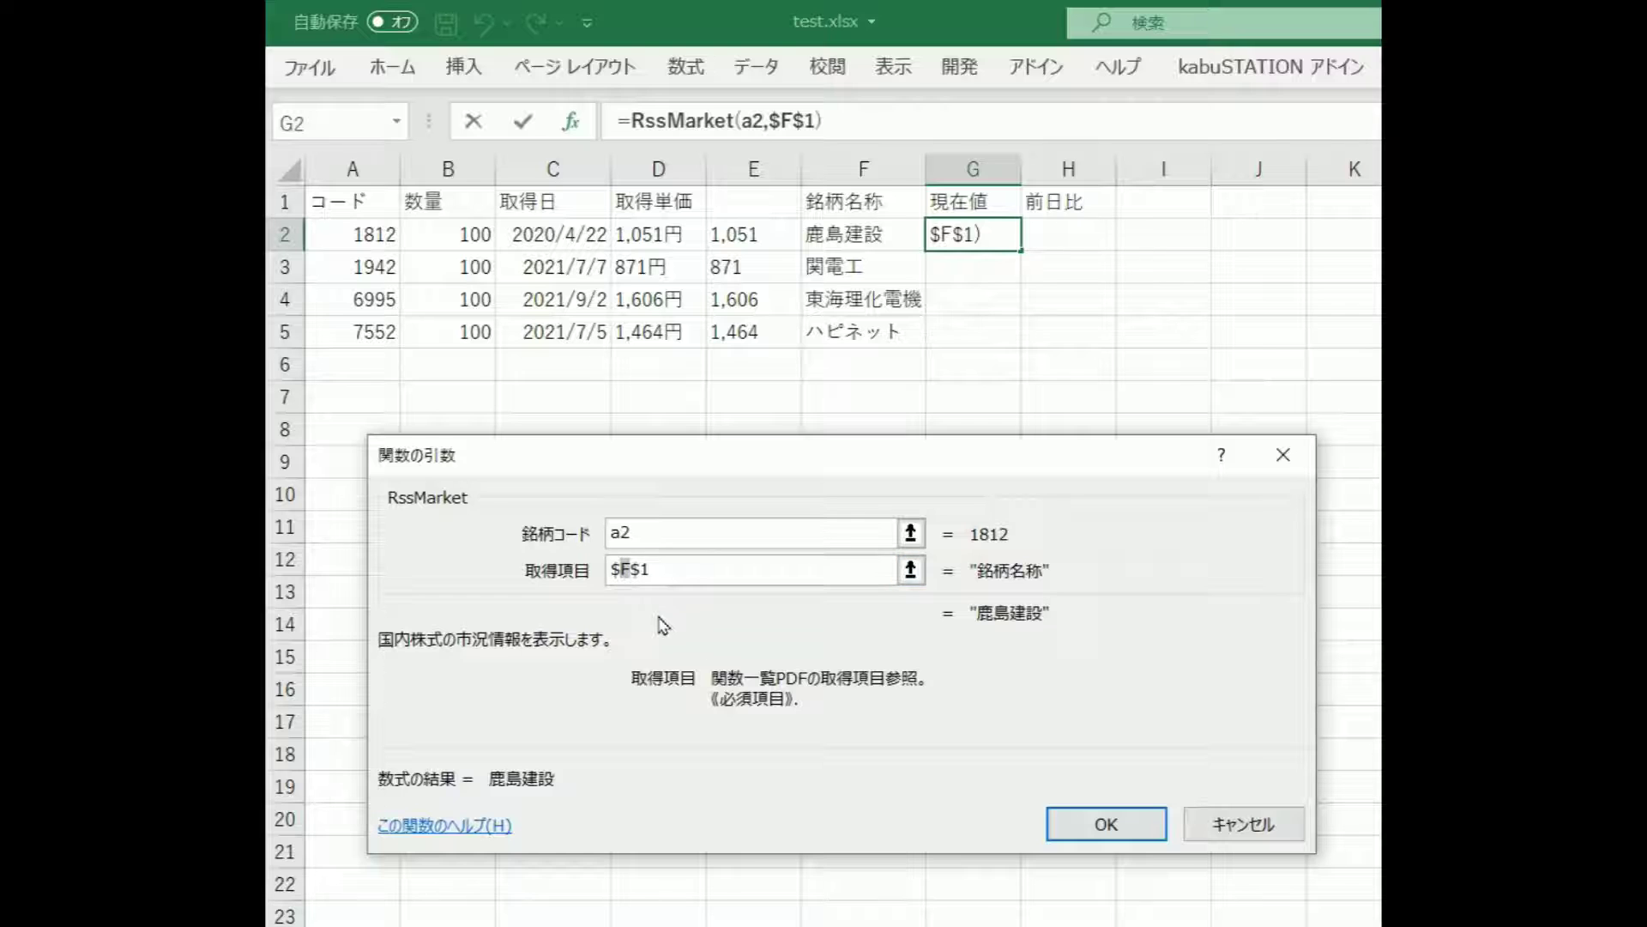
type("g")
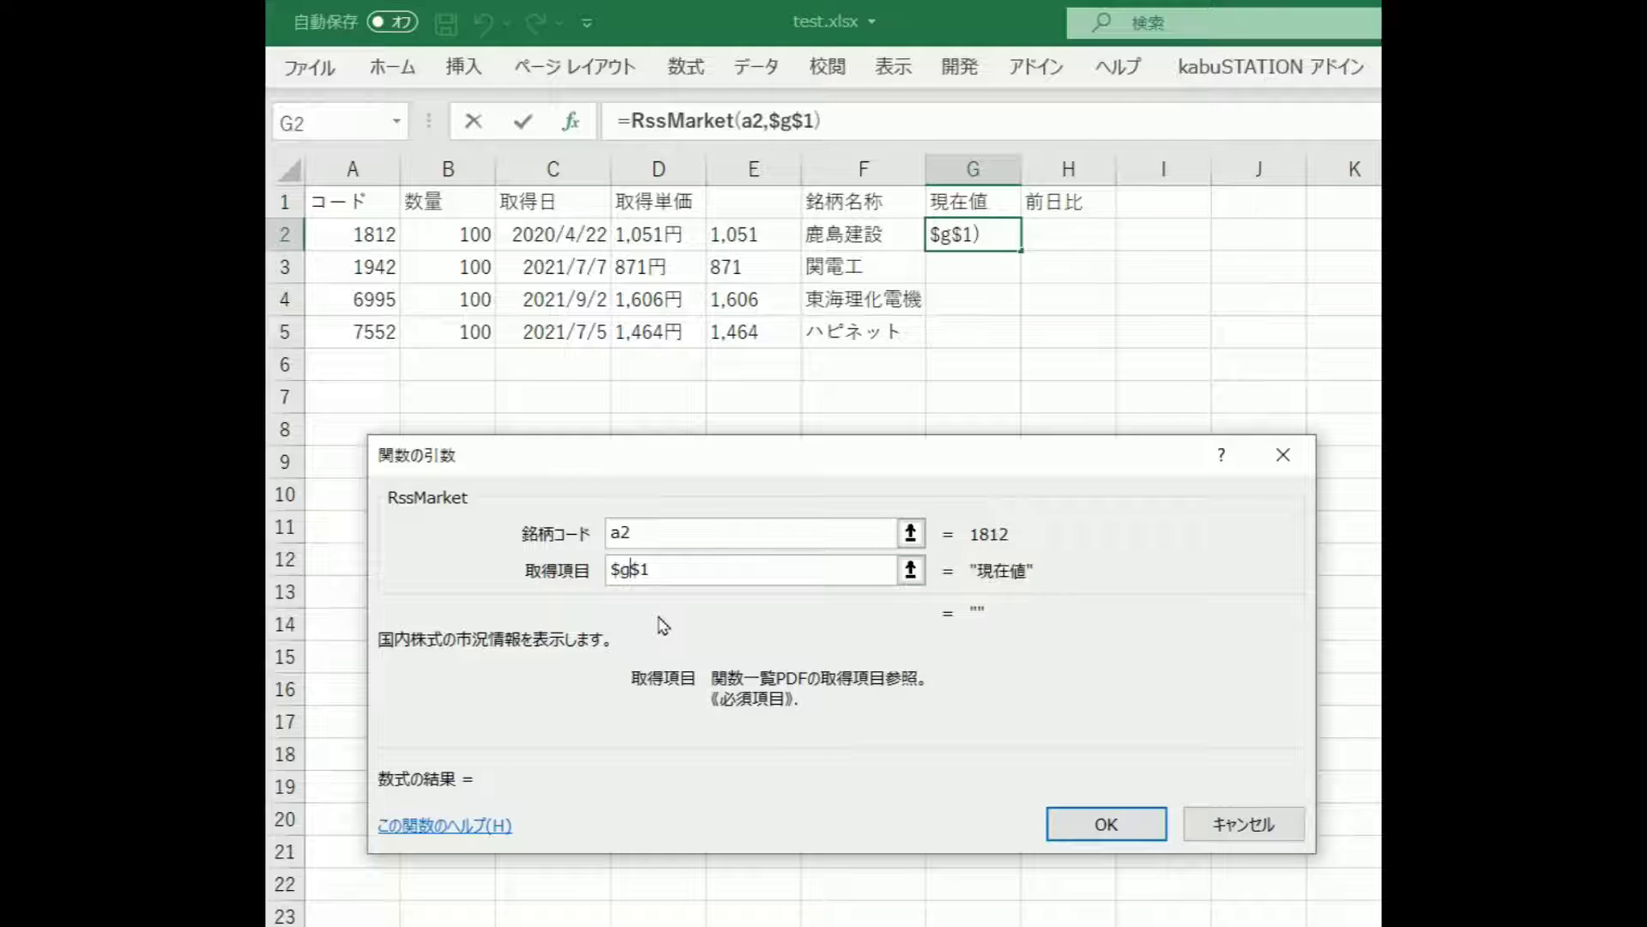
left_click(1066, 822)
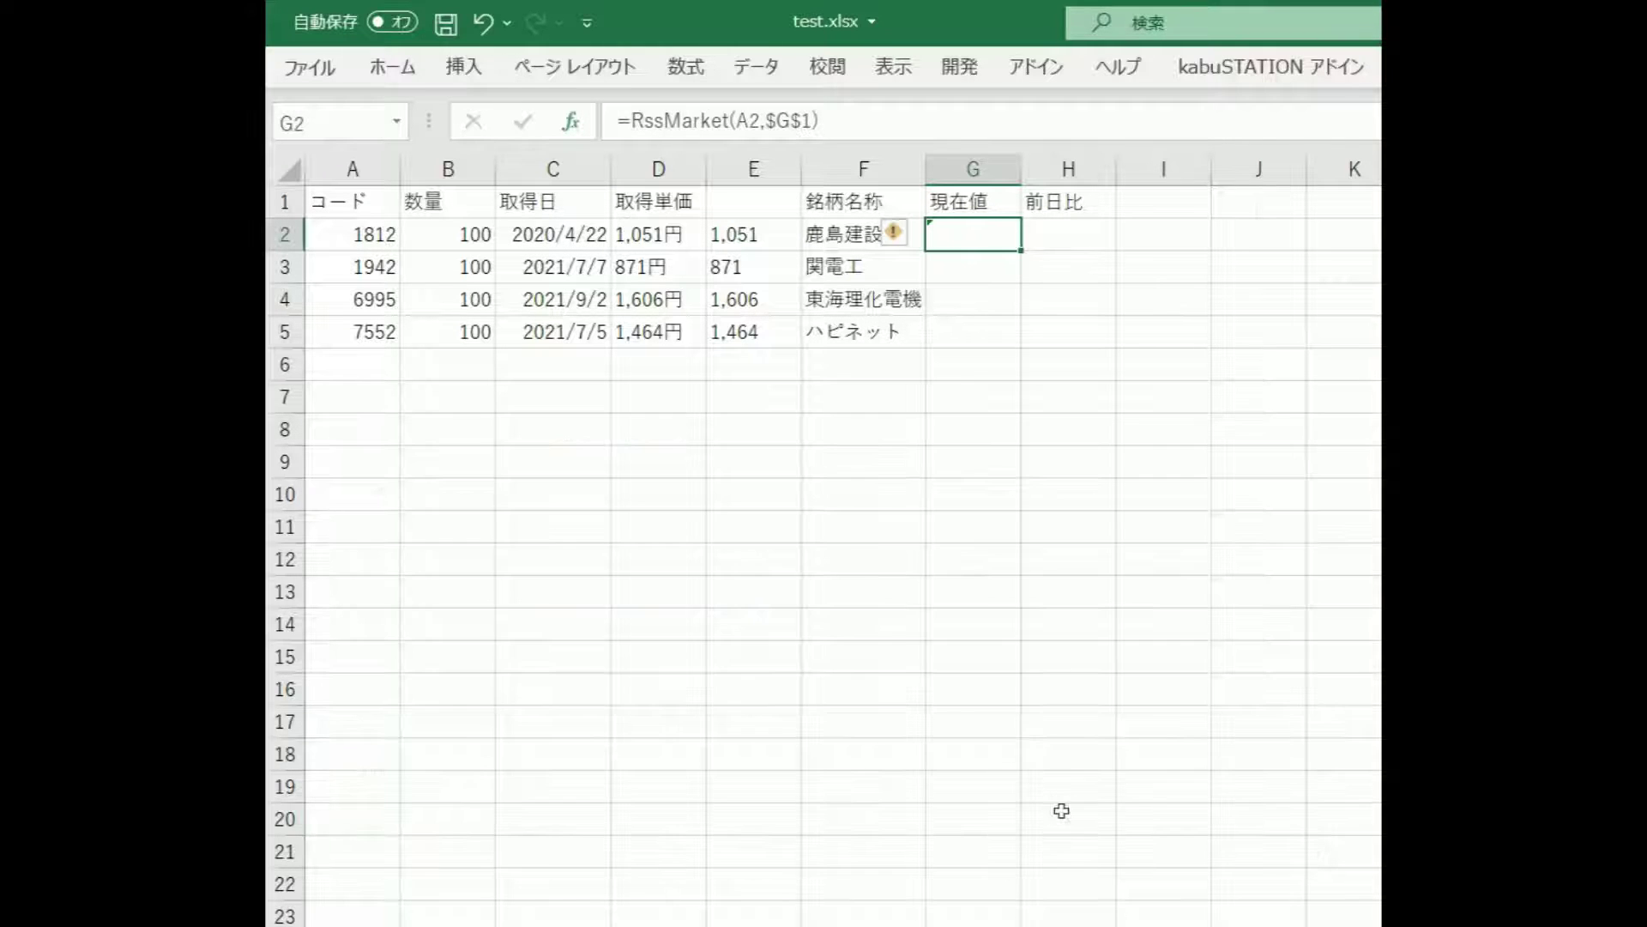
double_click(1024, 256)
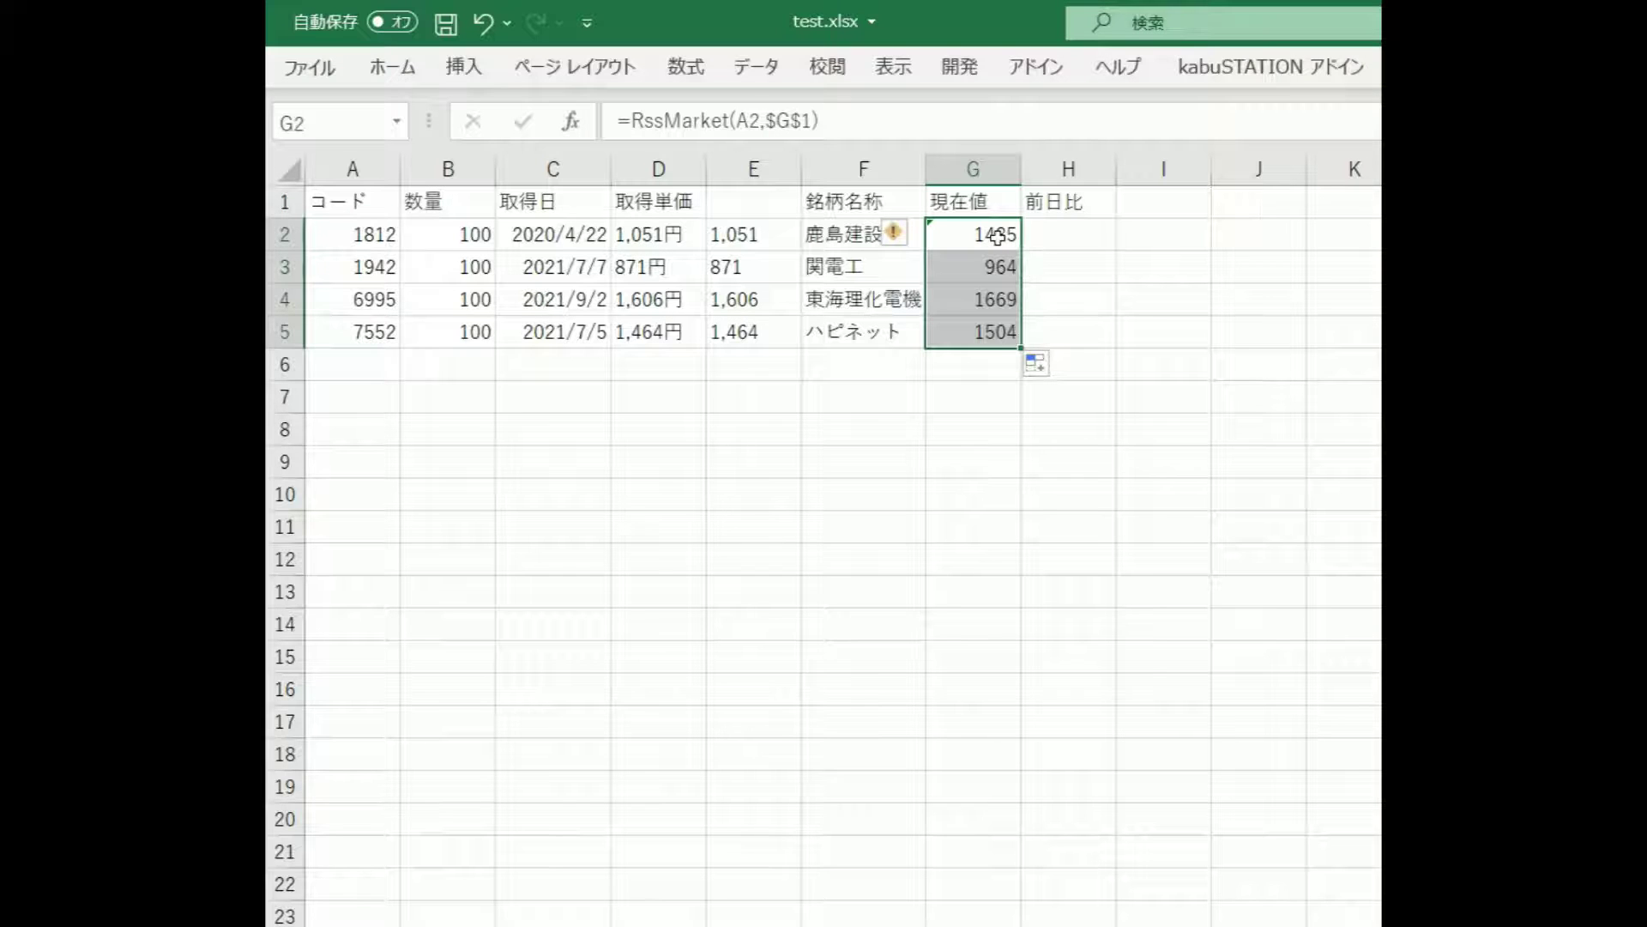
left_click(997, 236)
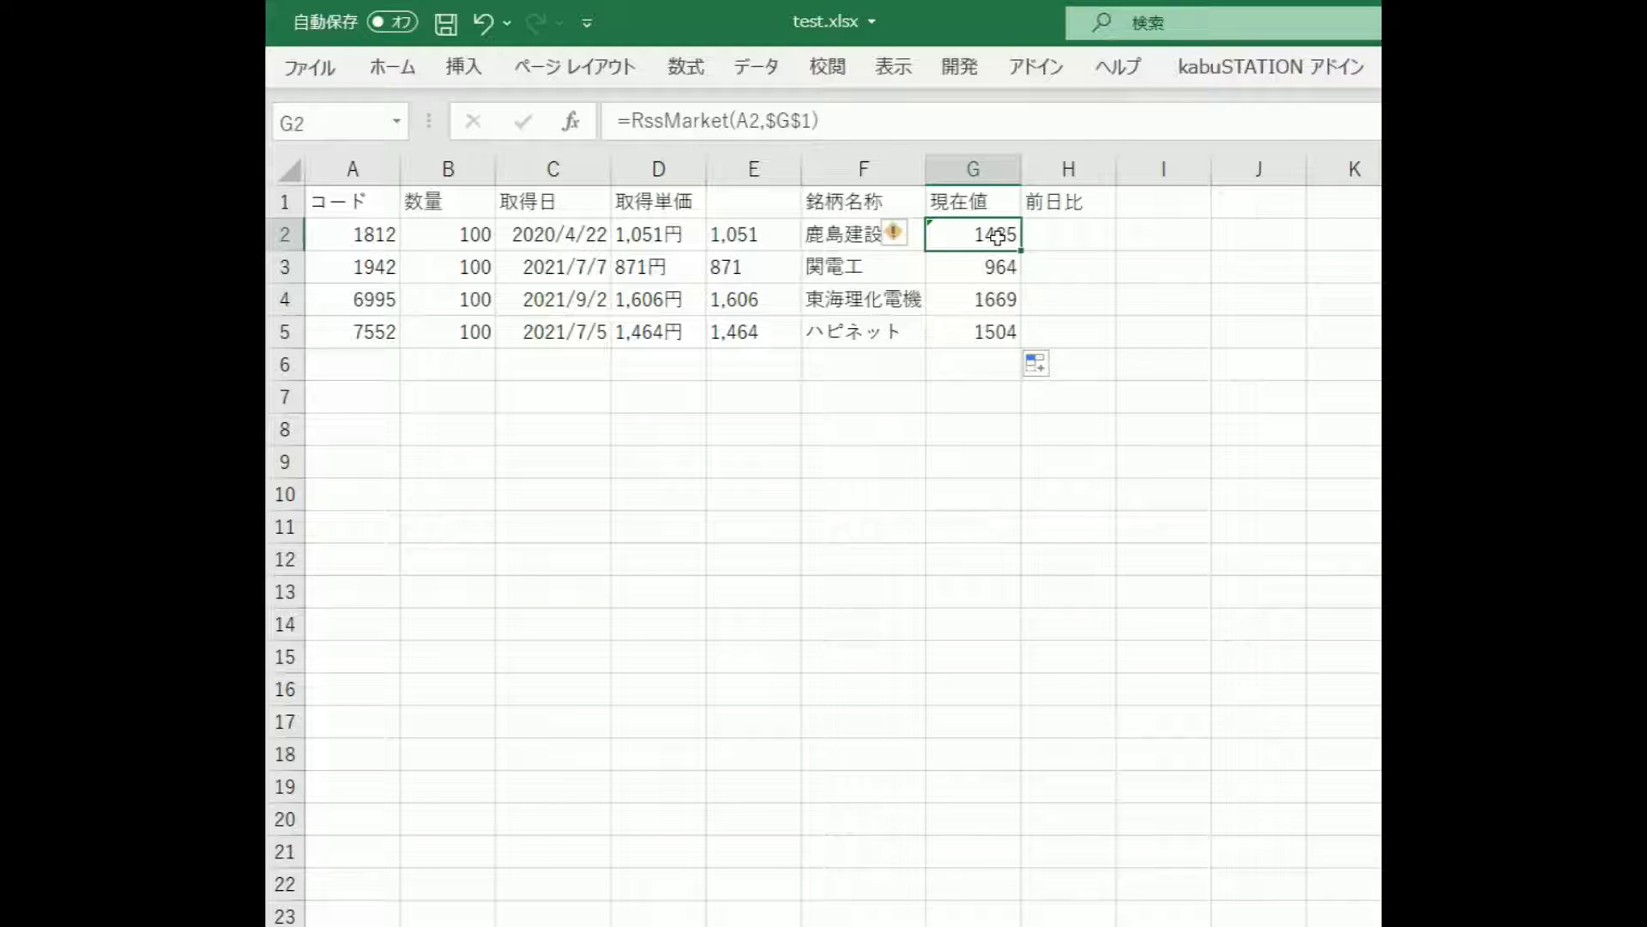
Step: Change the formula in H2 to =RssMarket(A2,$H$1) and fill it down to H5
left_click(1062, 227)
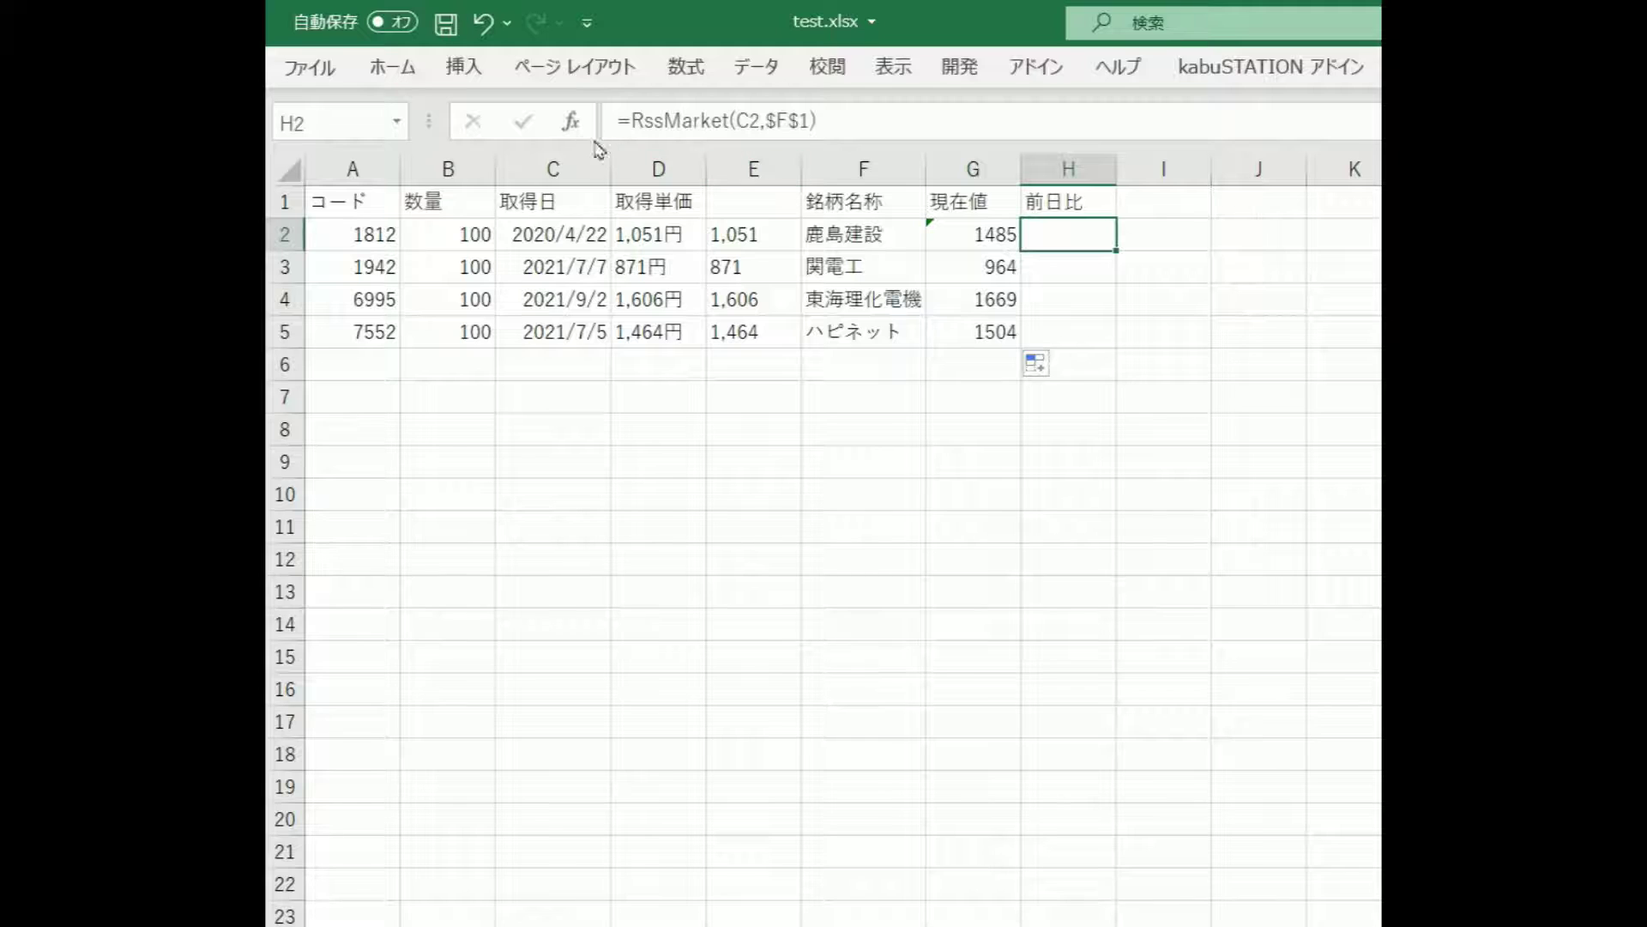
left_click(570, 123)
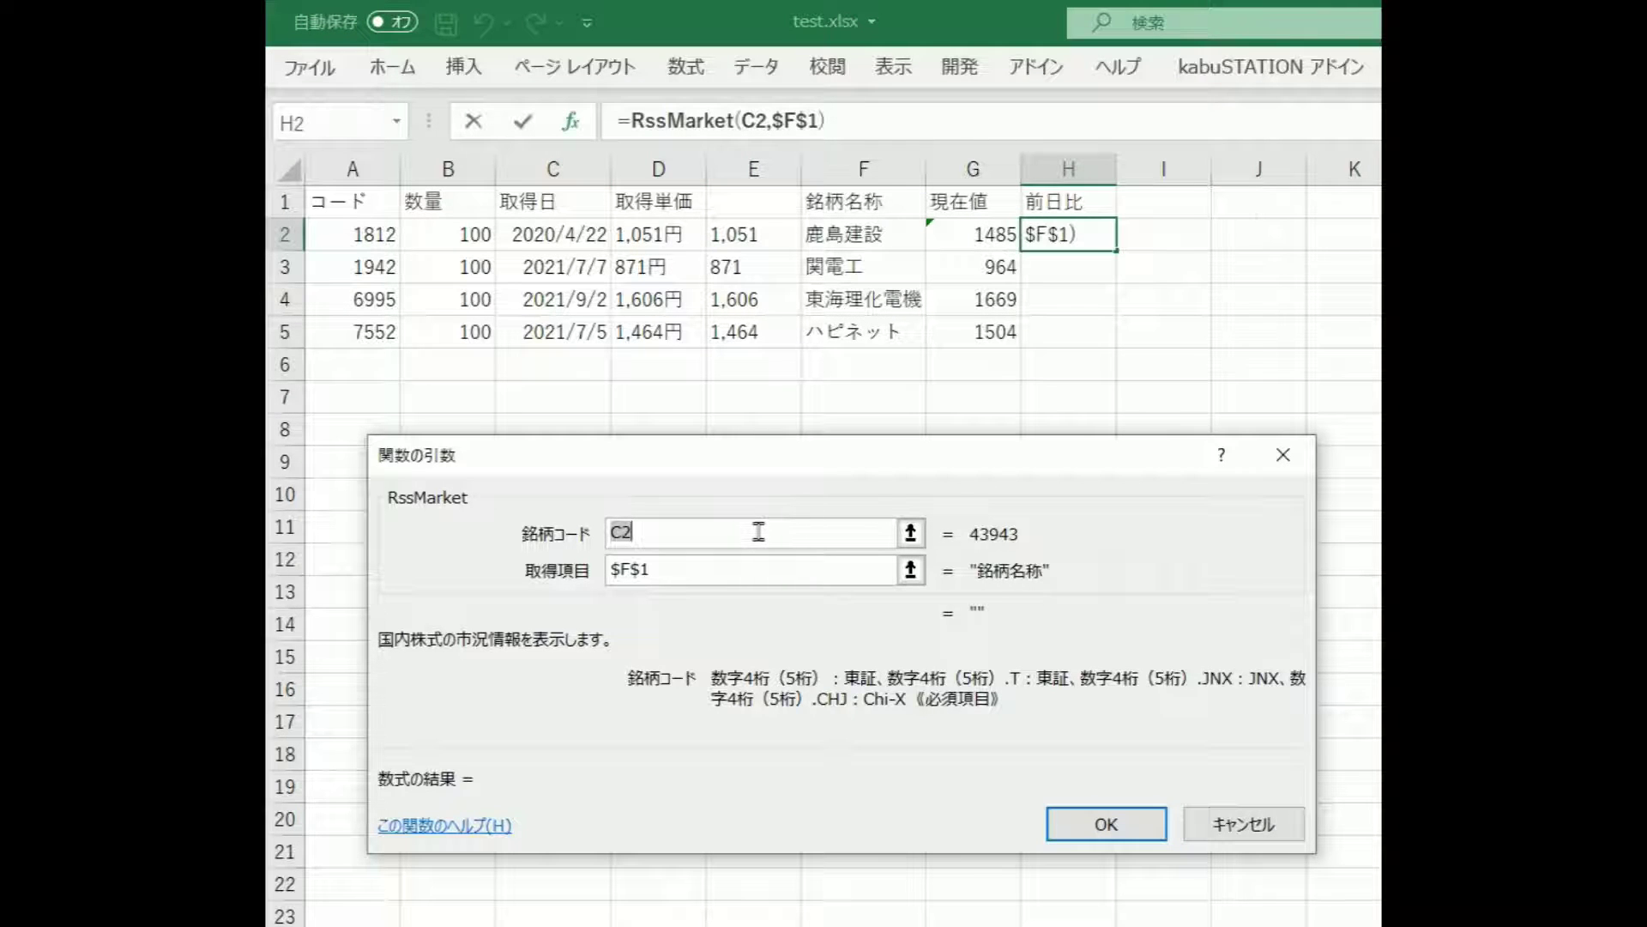
left_click(611, 533)
type("a")
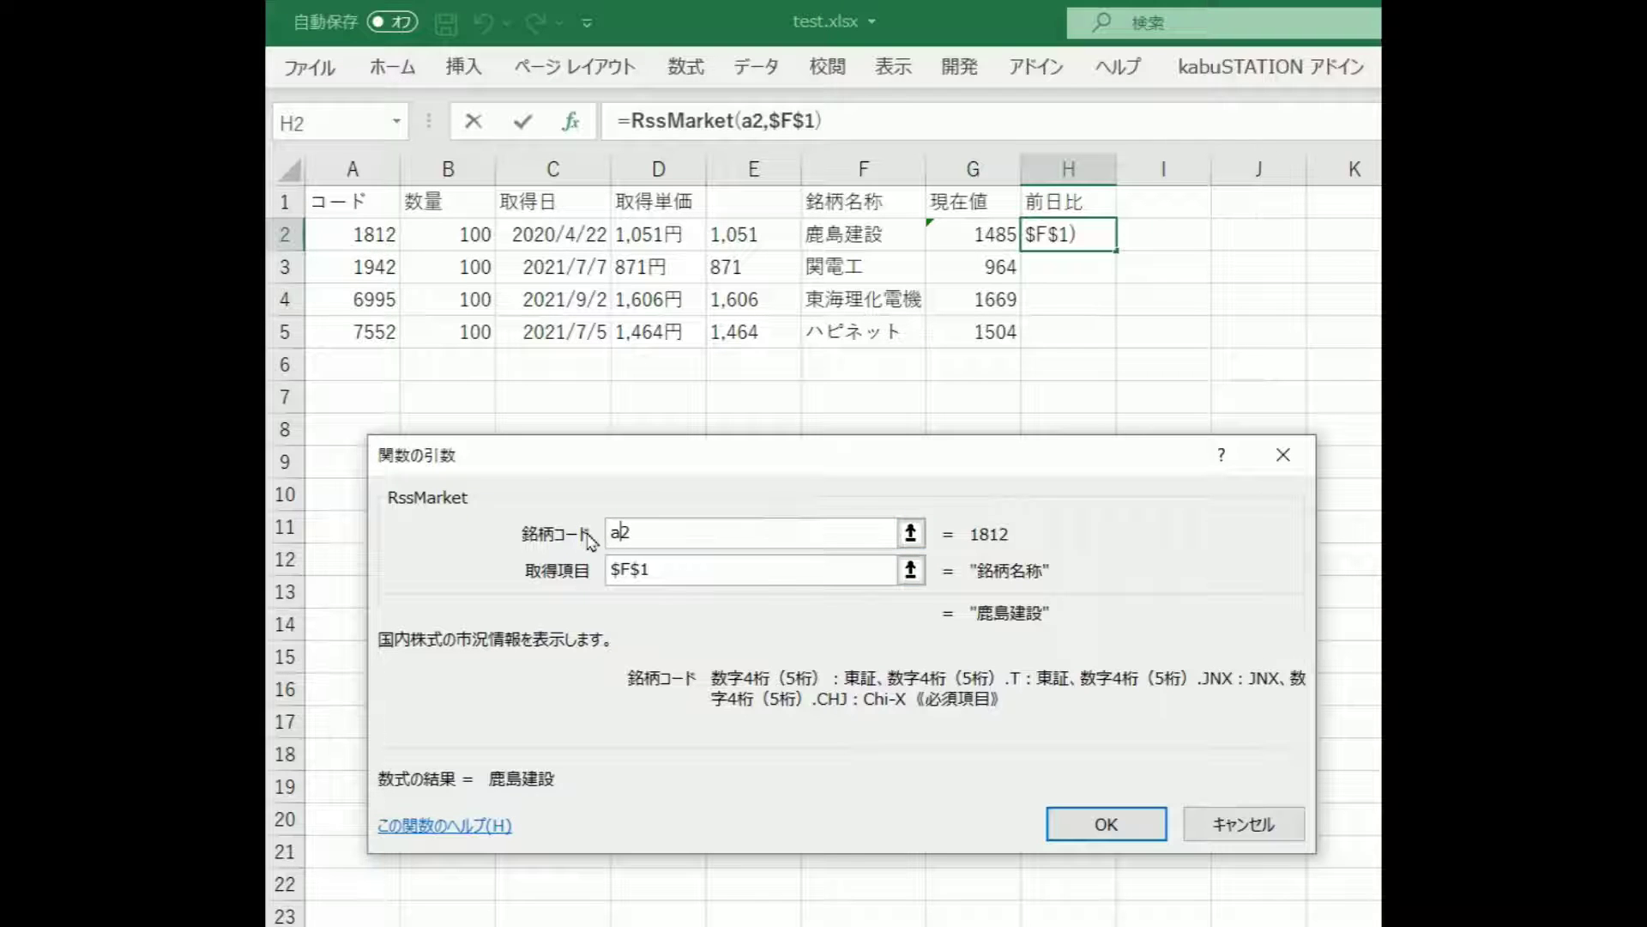
left_click(620, 569)
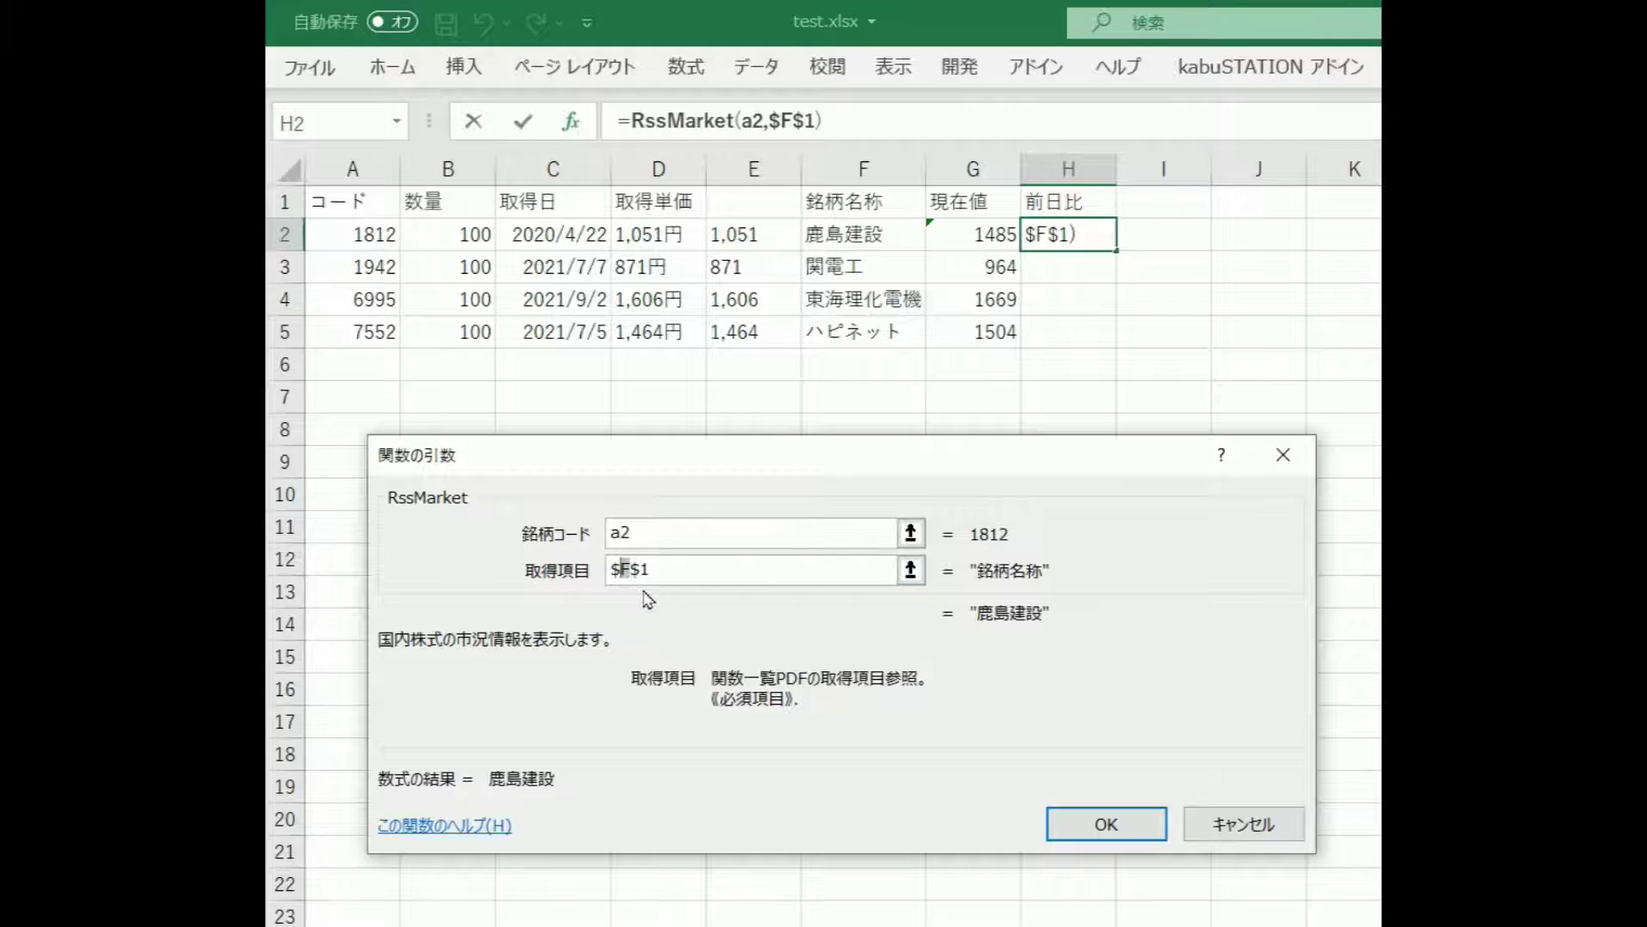
type("h")
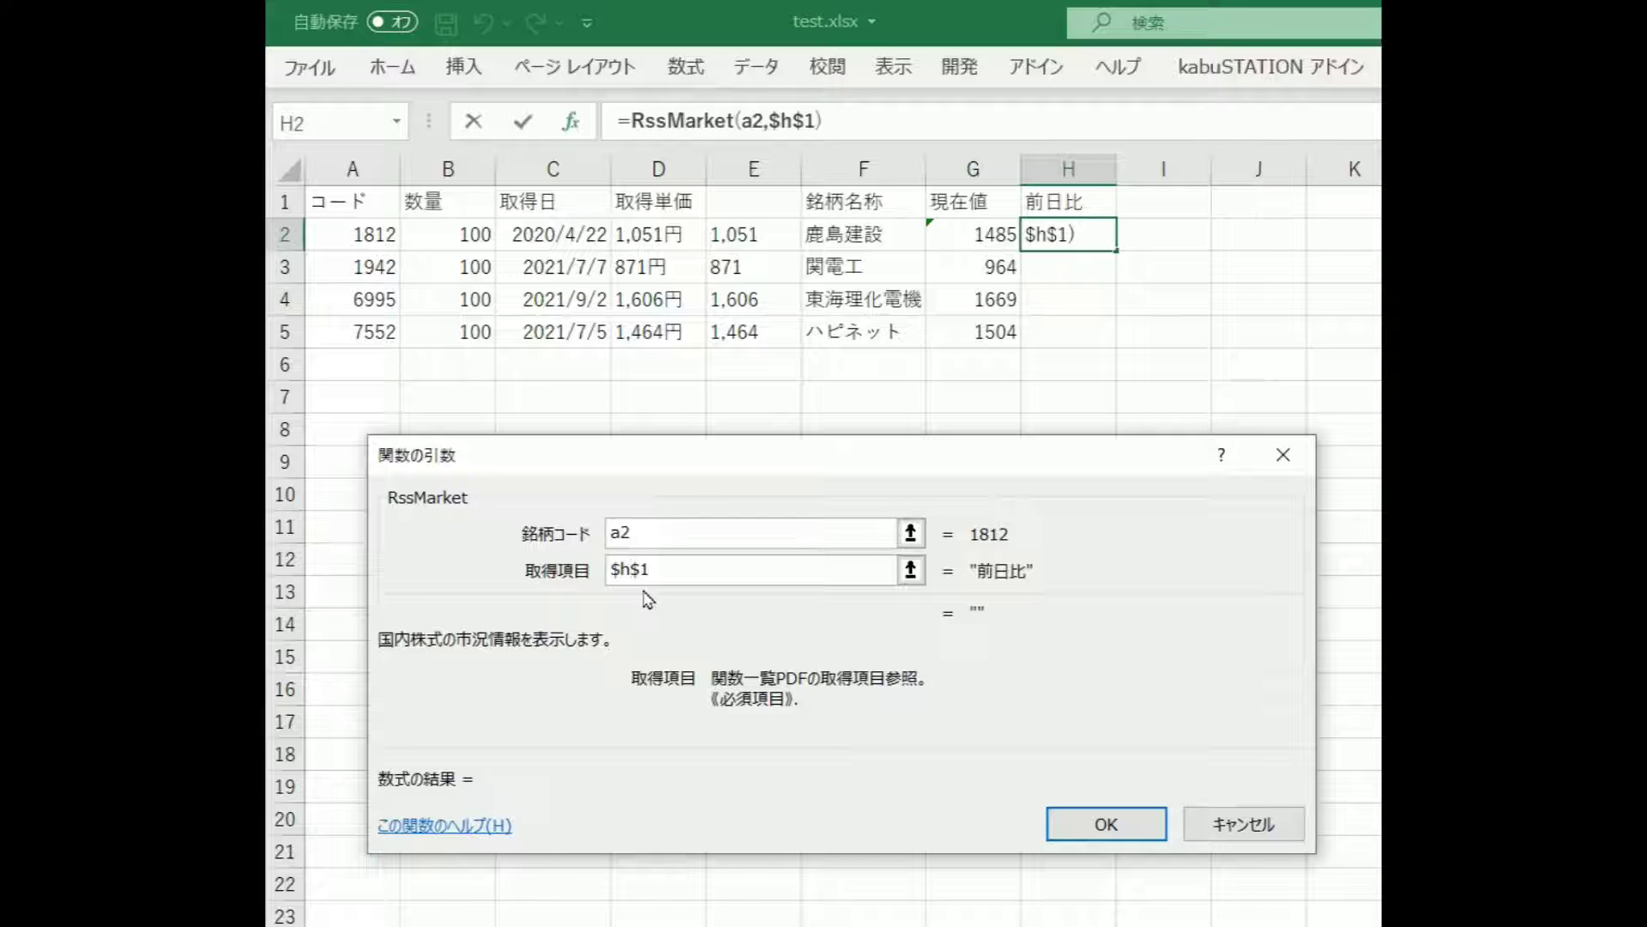
left_click(1082, 821)
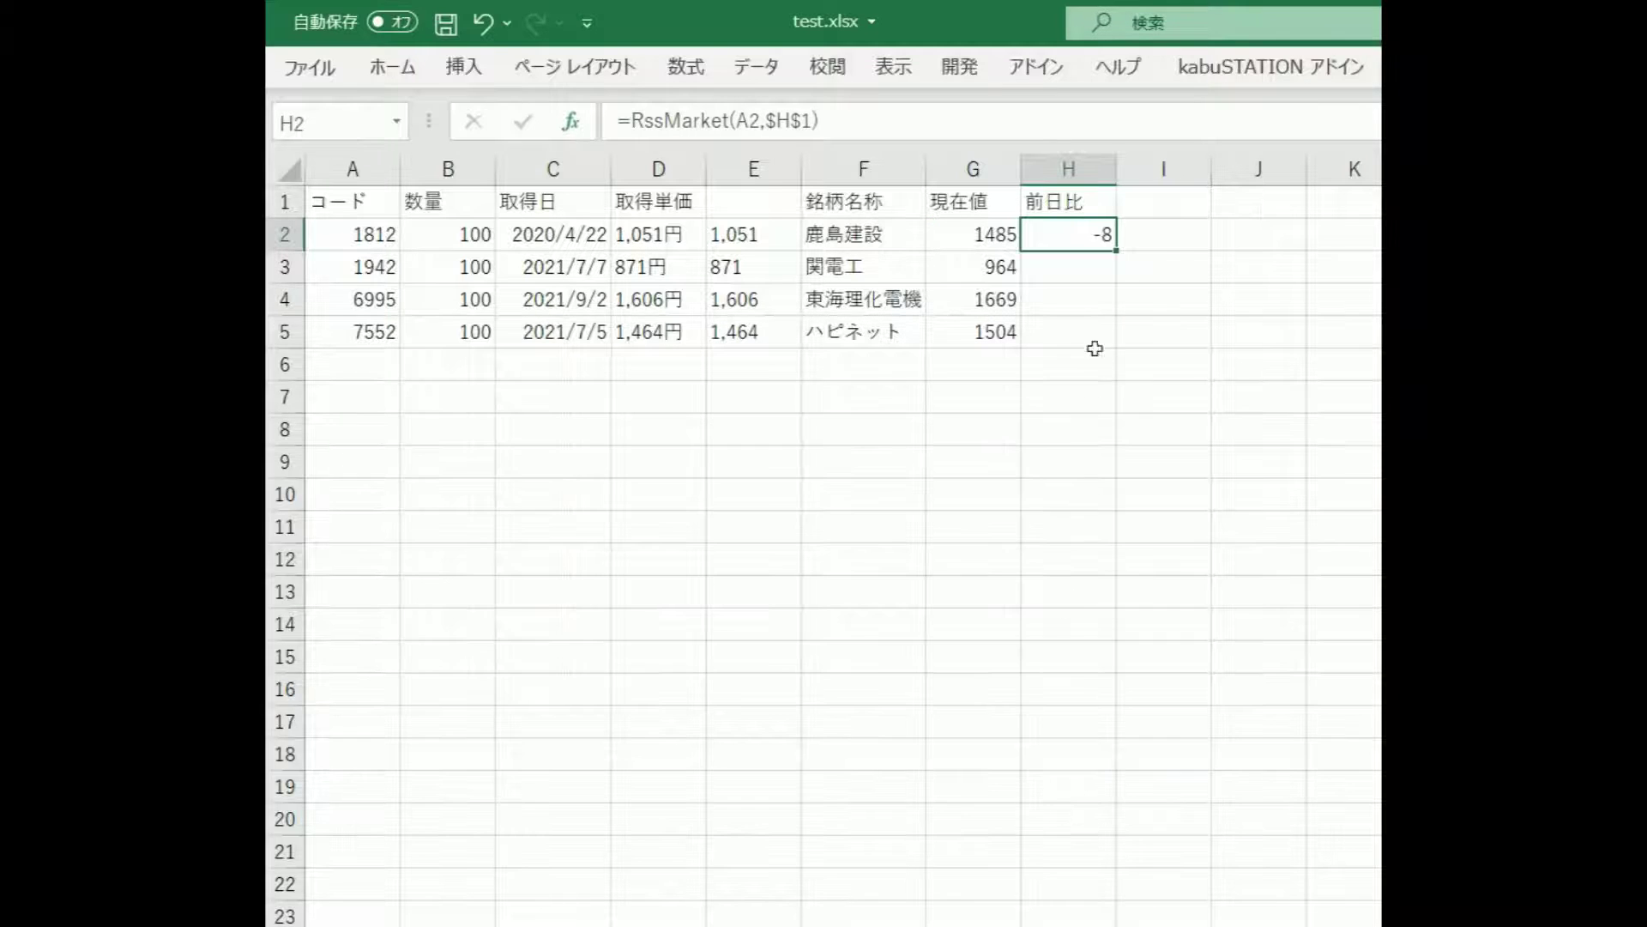
double_click(1123, 253)
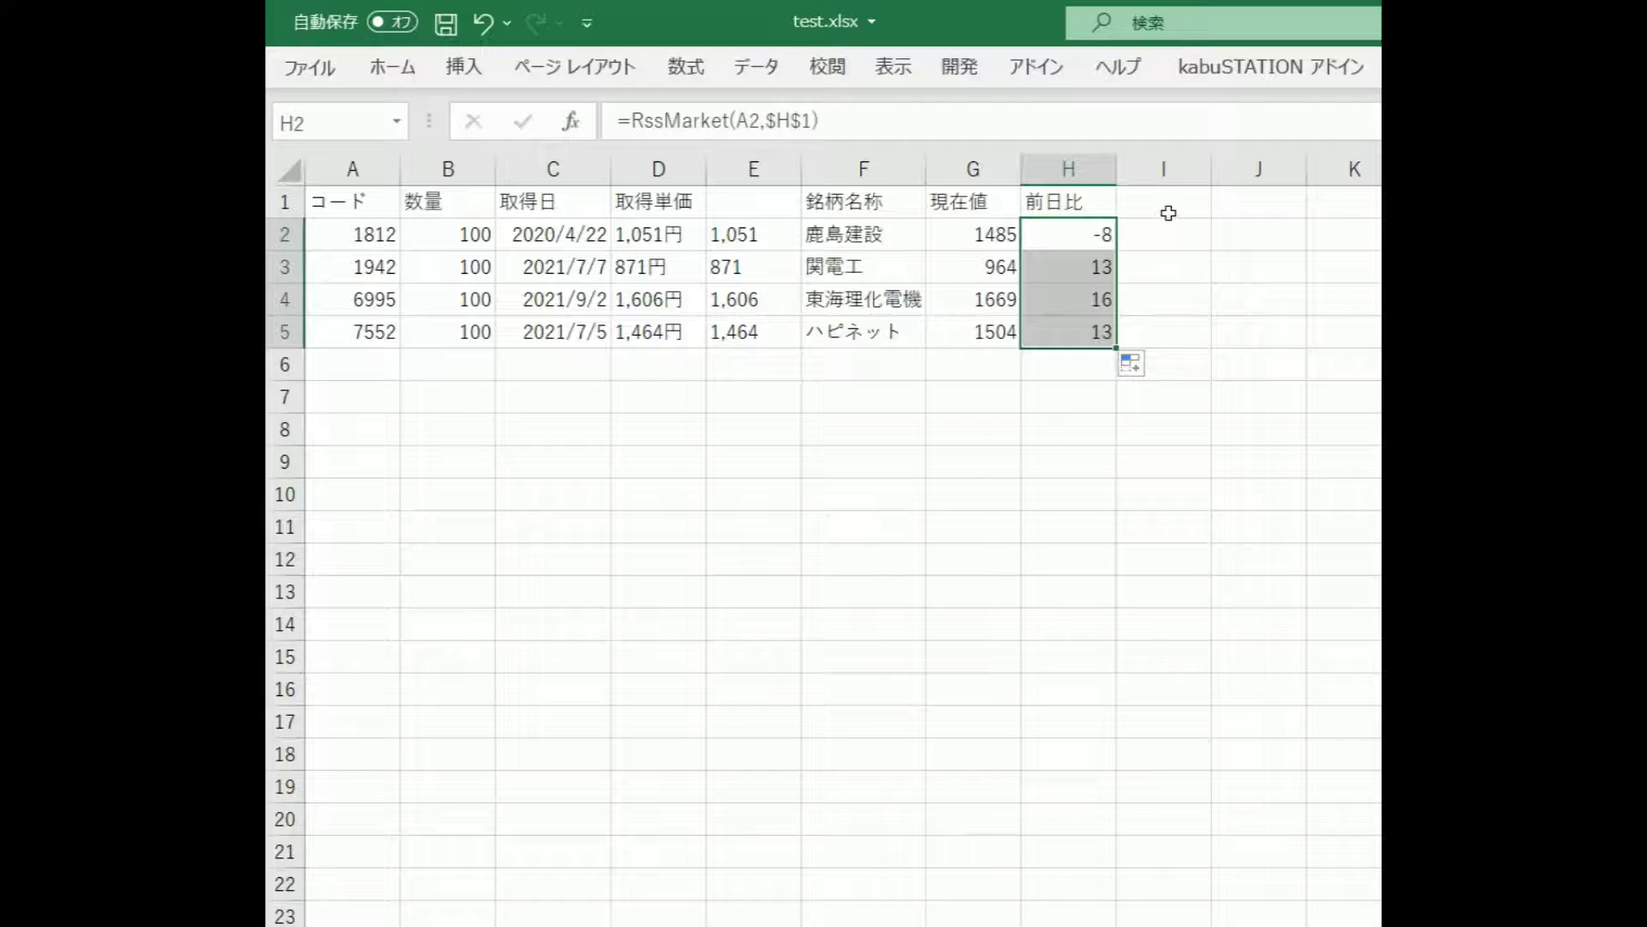
Step: Enter the heading 損益 in cell I1
left_click(1171, 206)
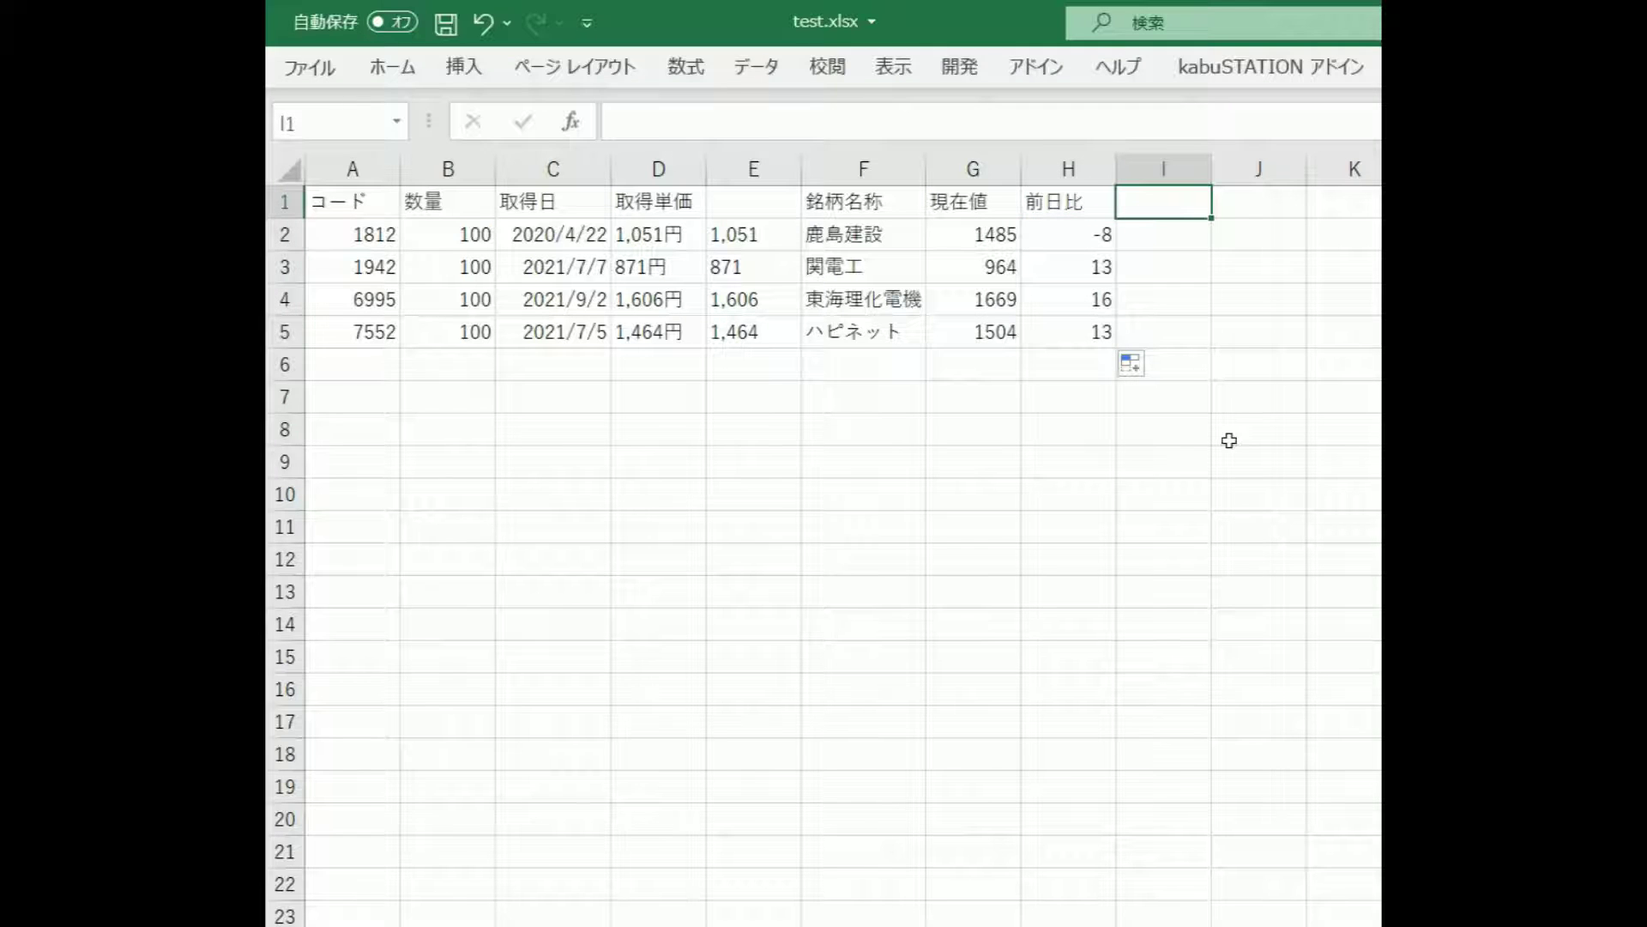
type("s")
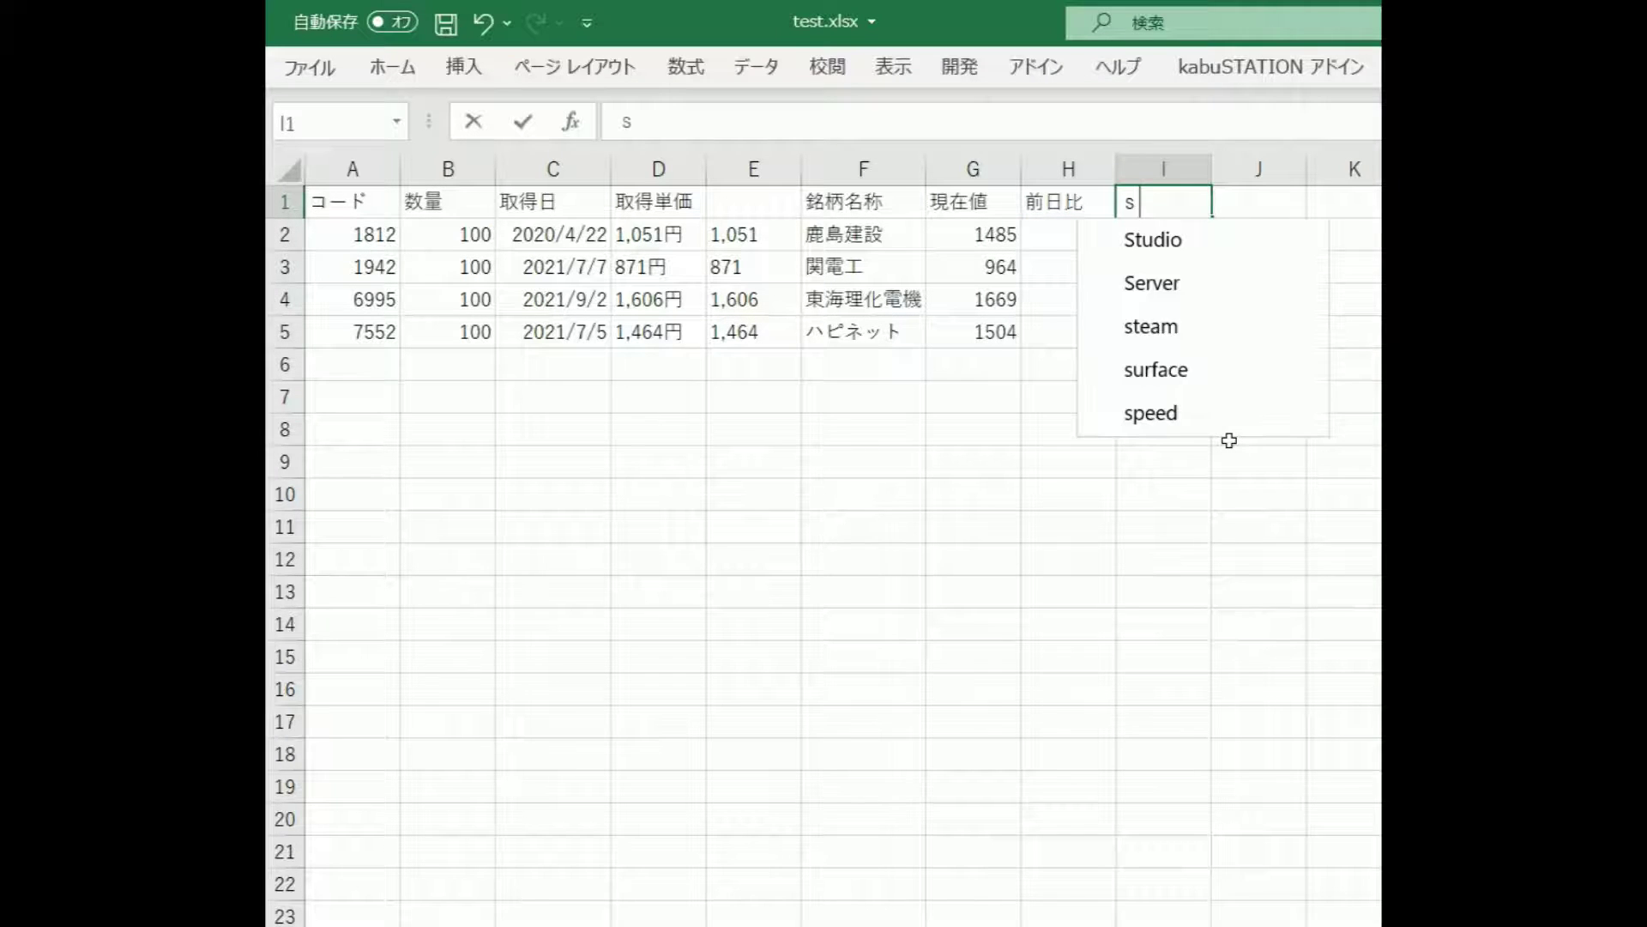
type("on")
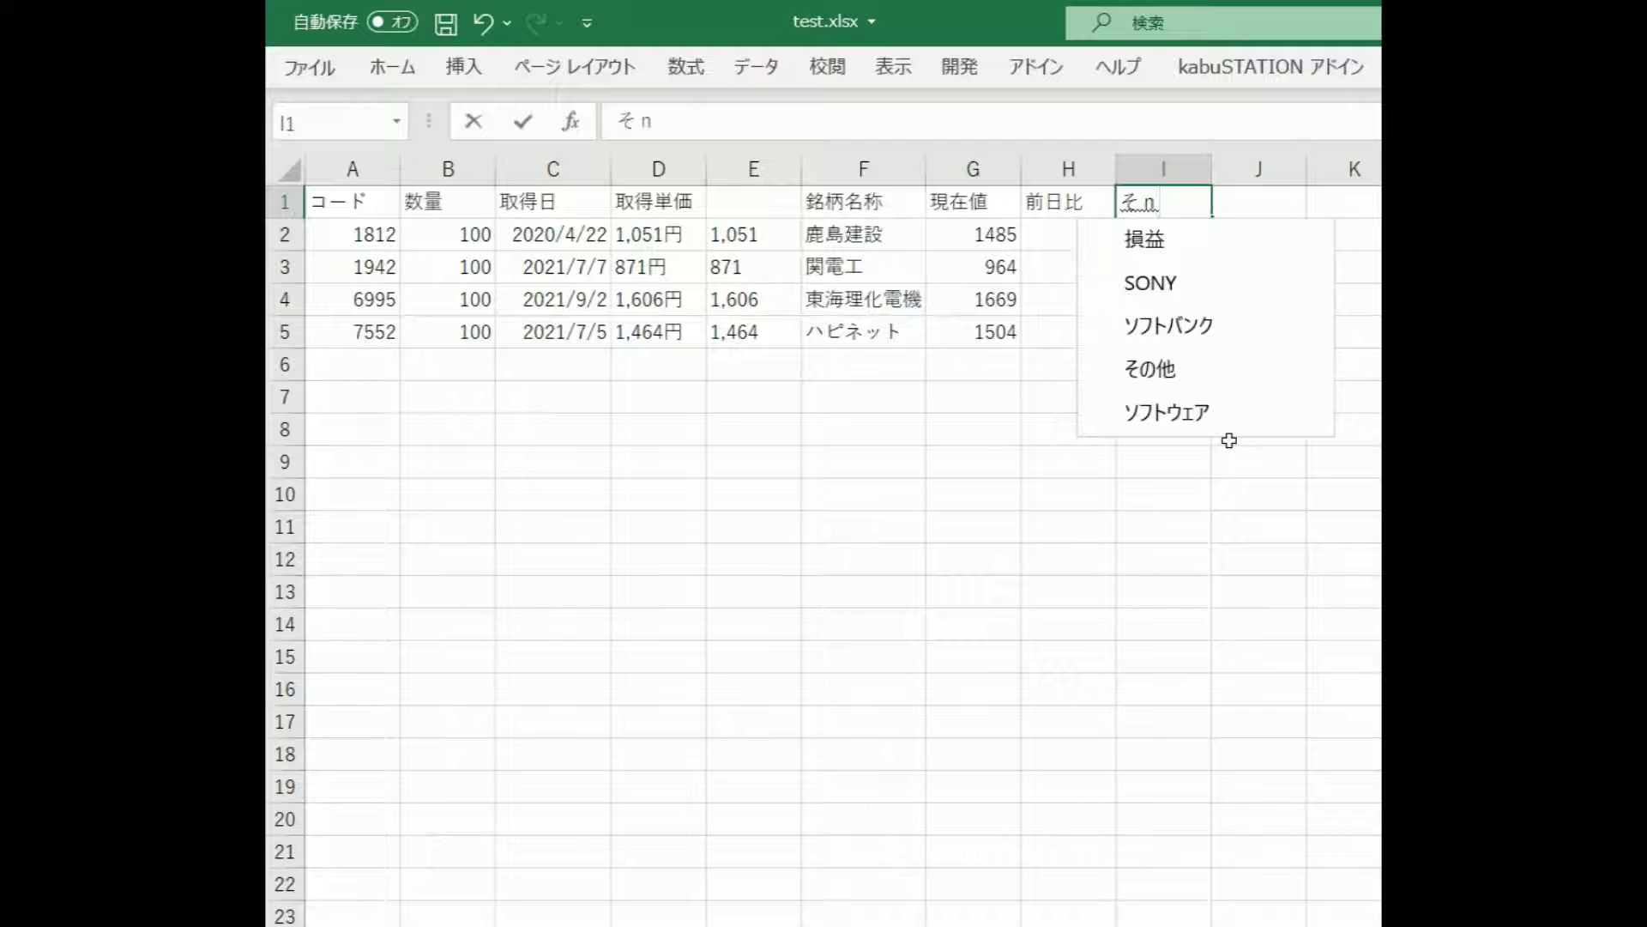
key("Tab")
key("Return")
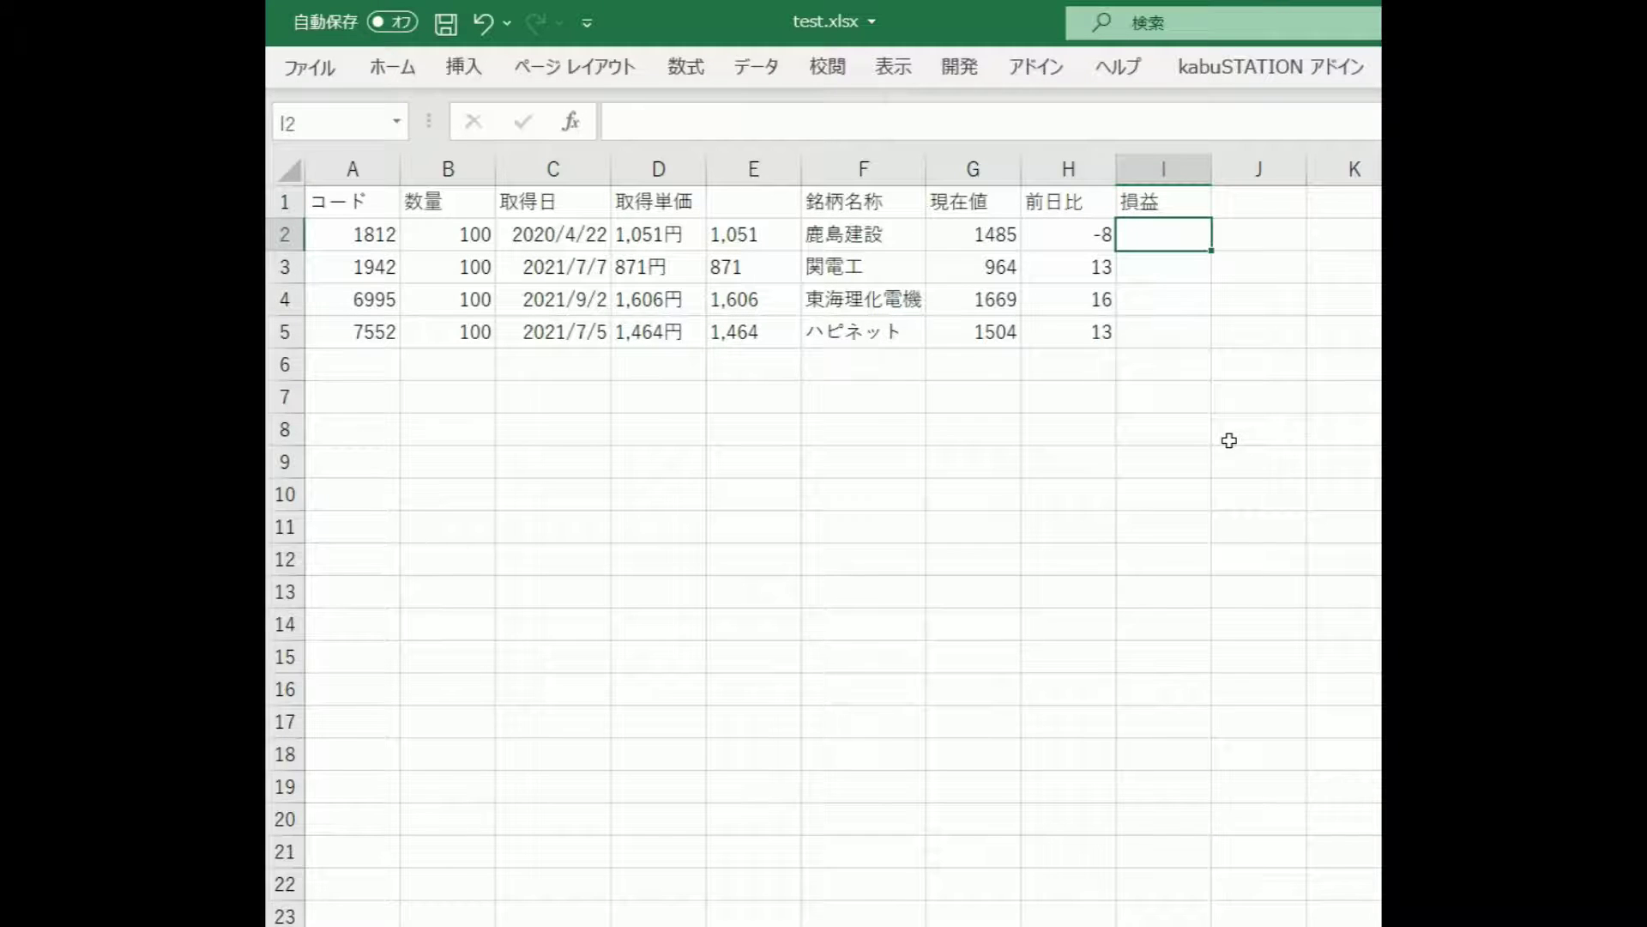
Step: Enter the profit/loss formula =(G2-E2)*B2 in cell I2 and fill it down to I5
type("=")
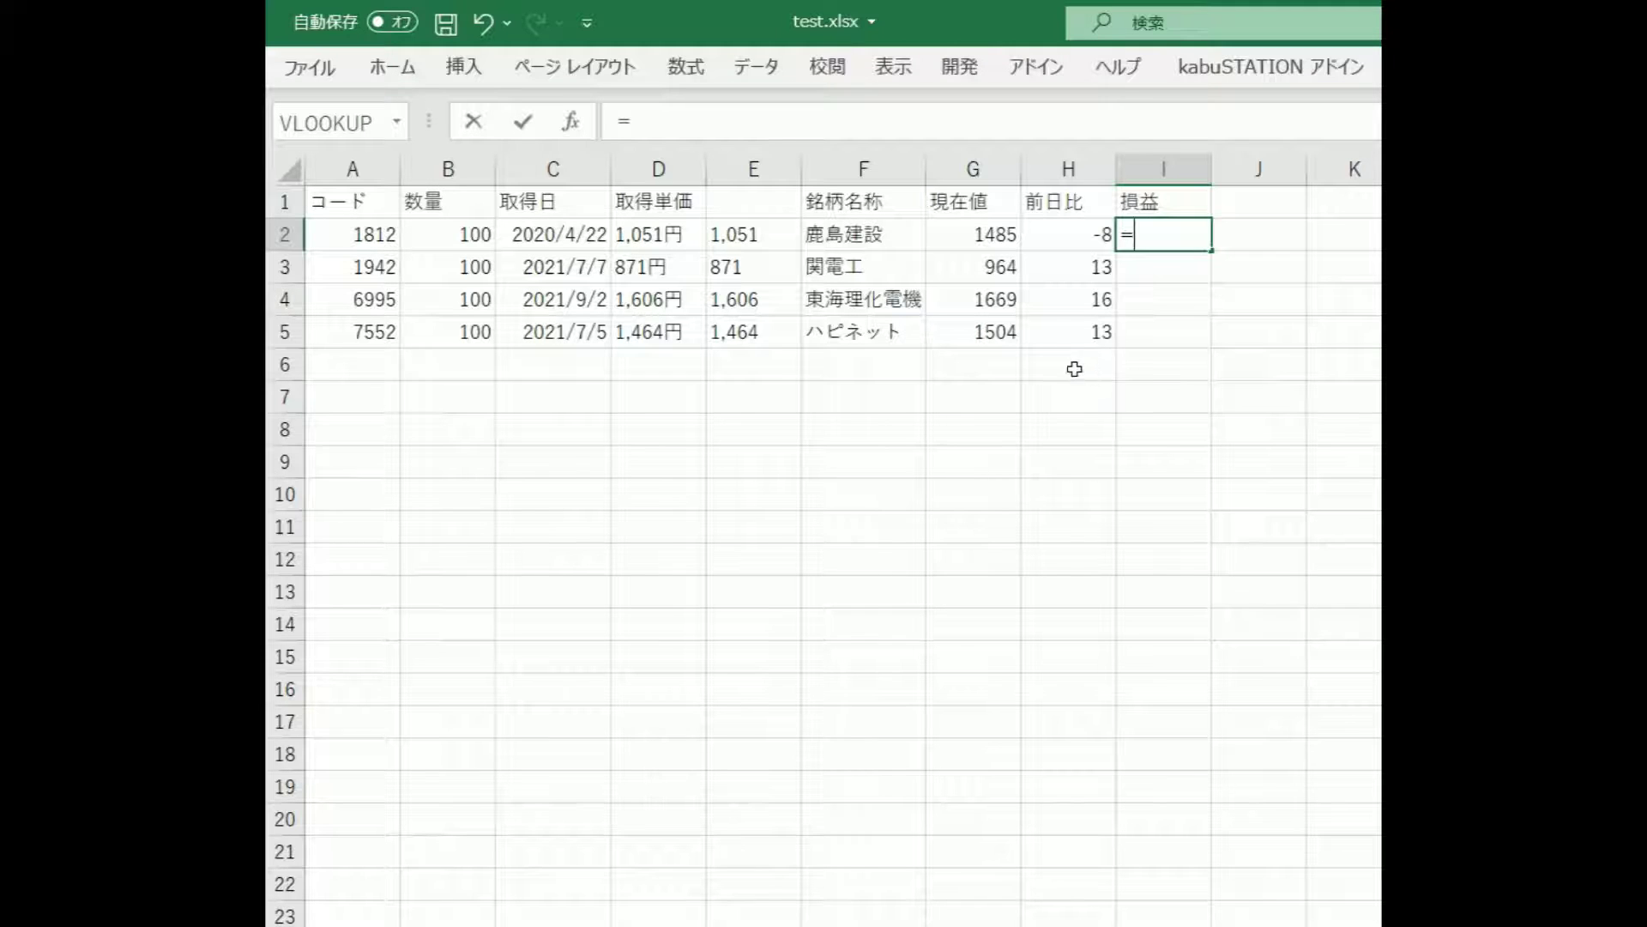
left_click(978, 232)
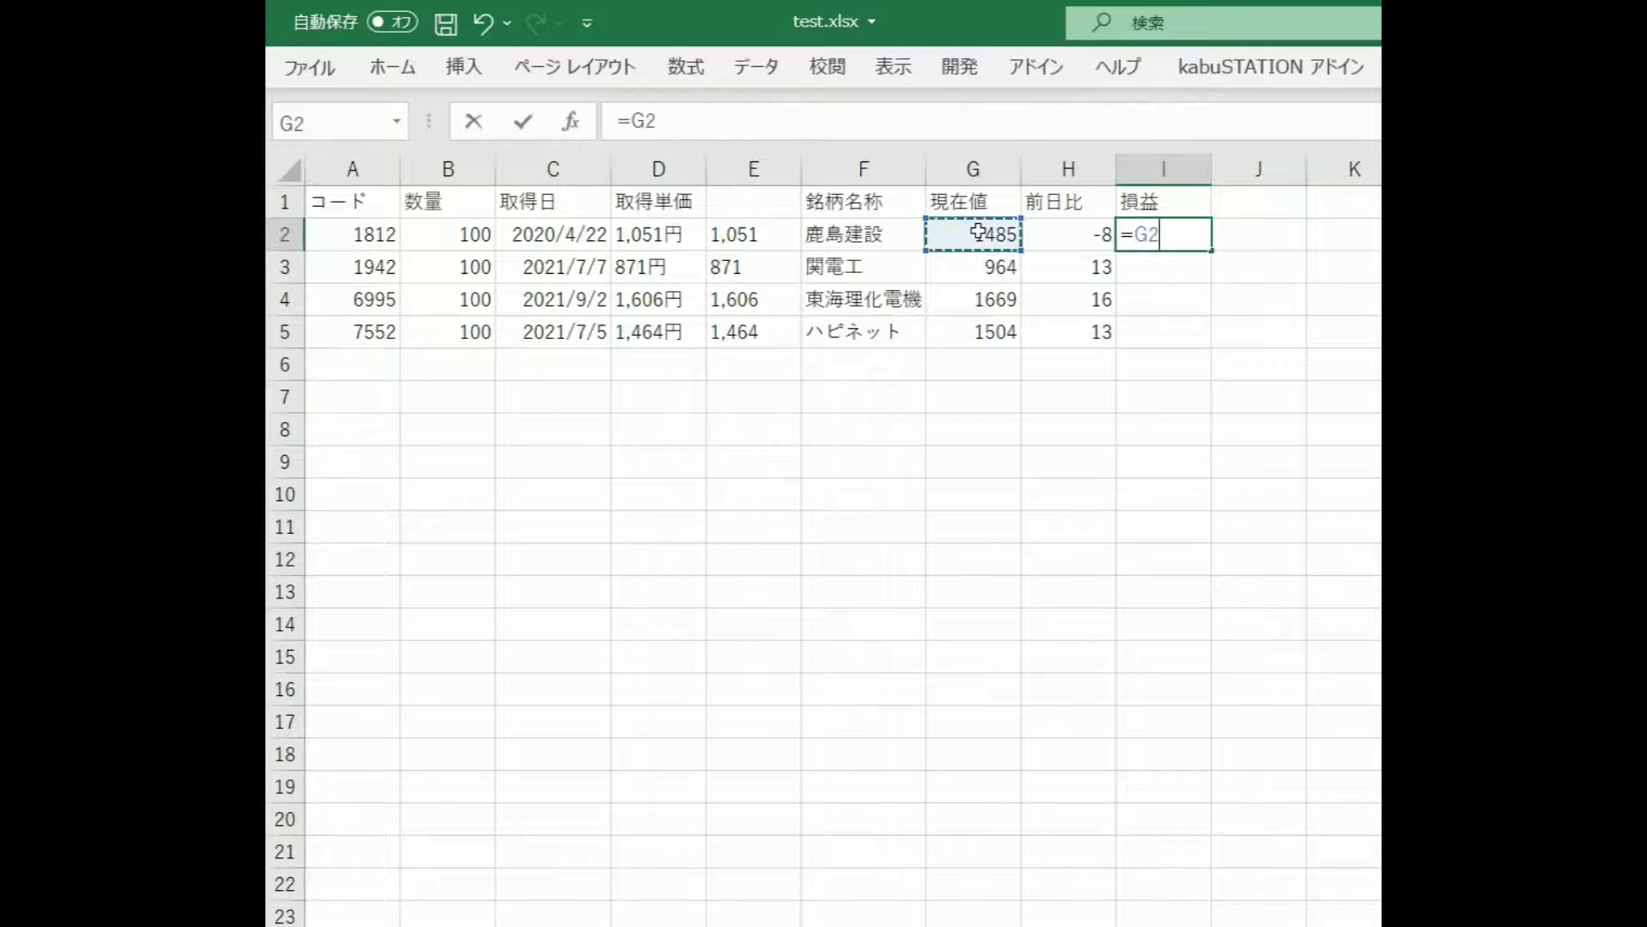
type("-")
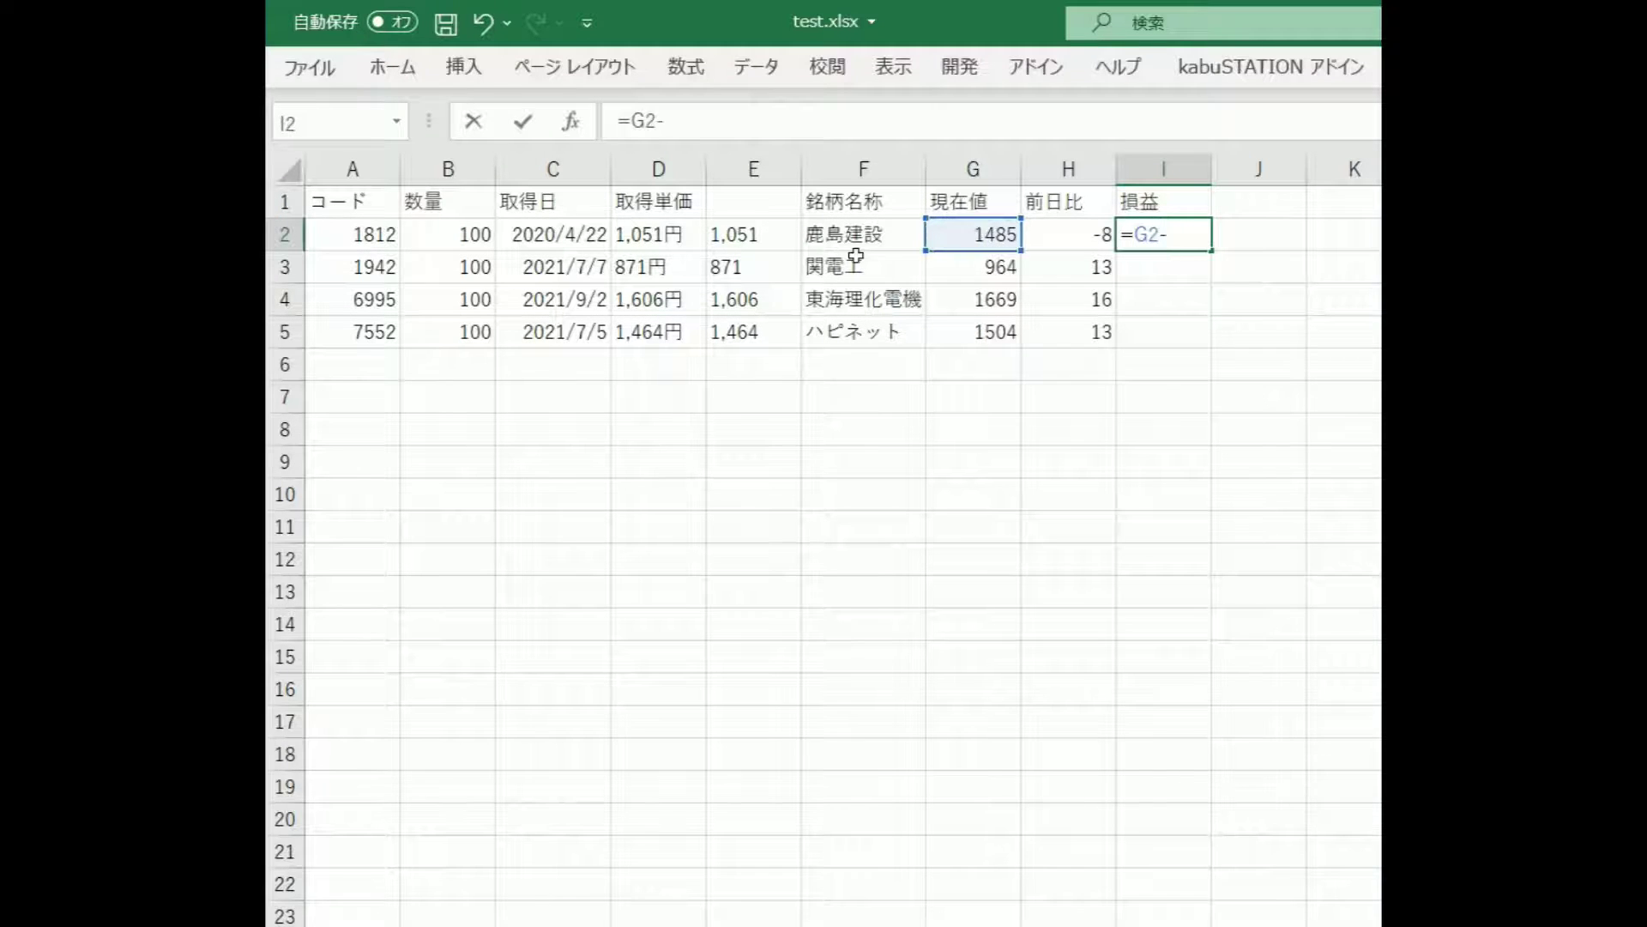
left_click(764, 235)
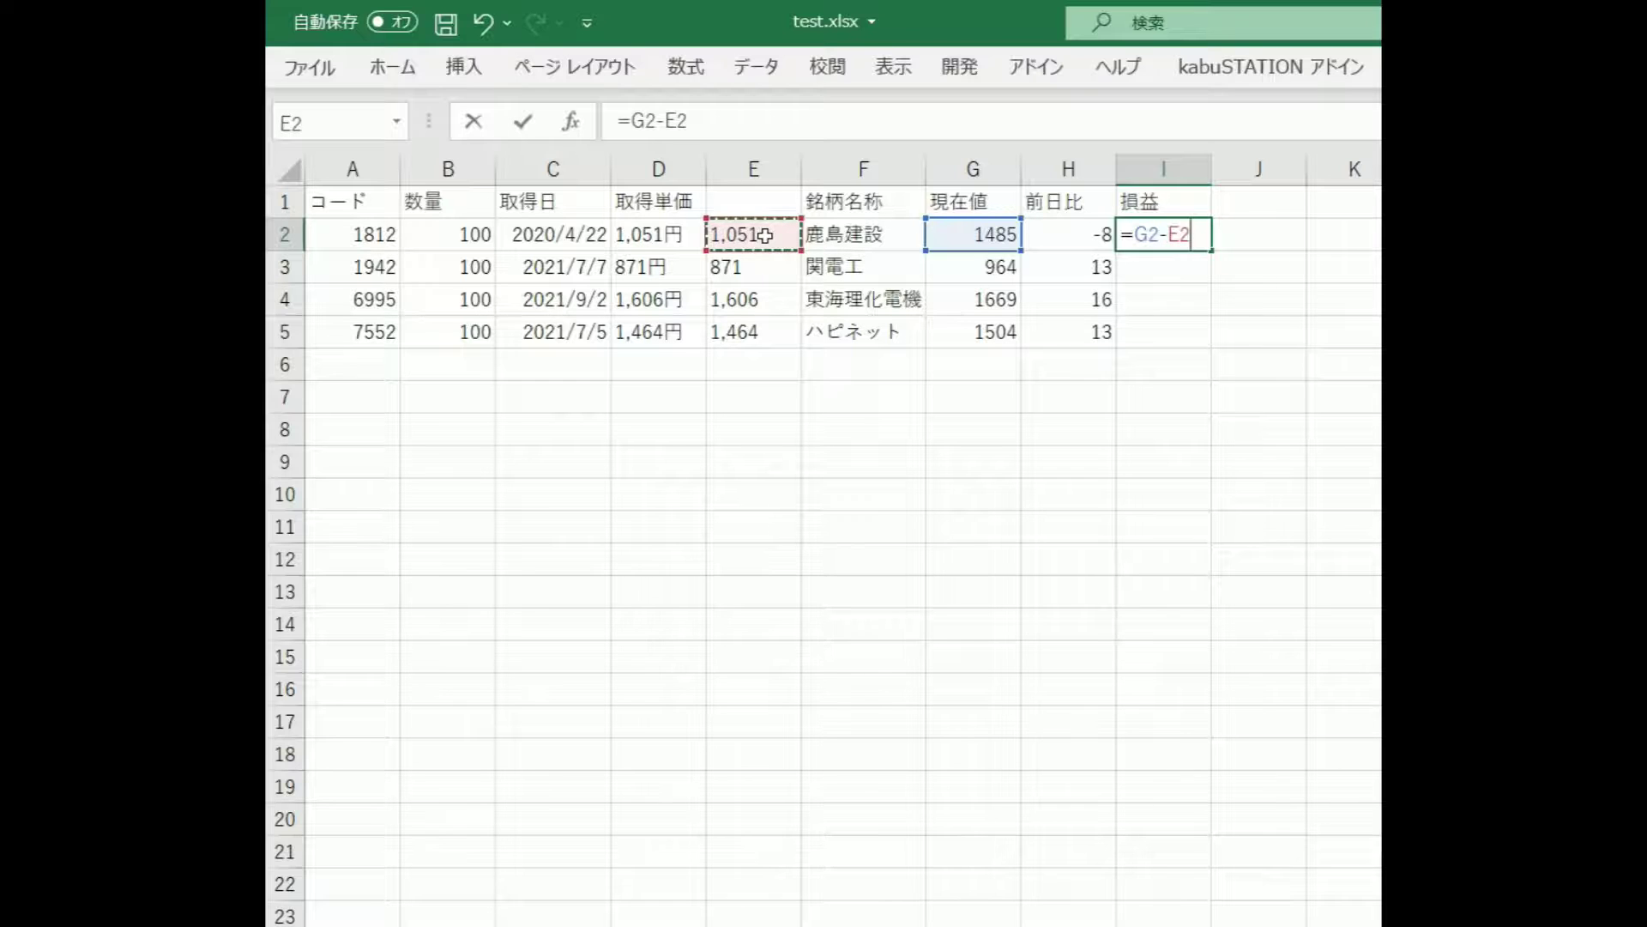
key("Left")
key("Left")
key("Left")
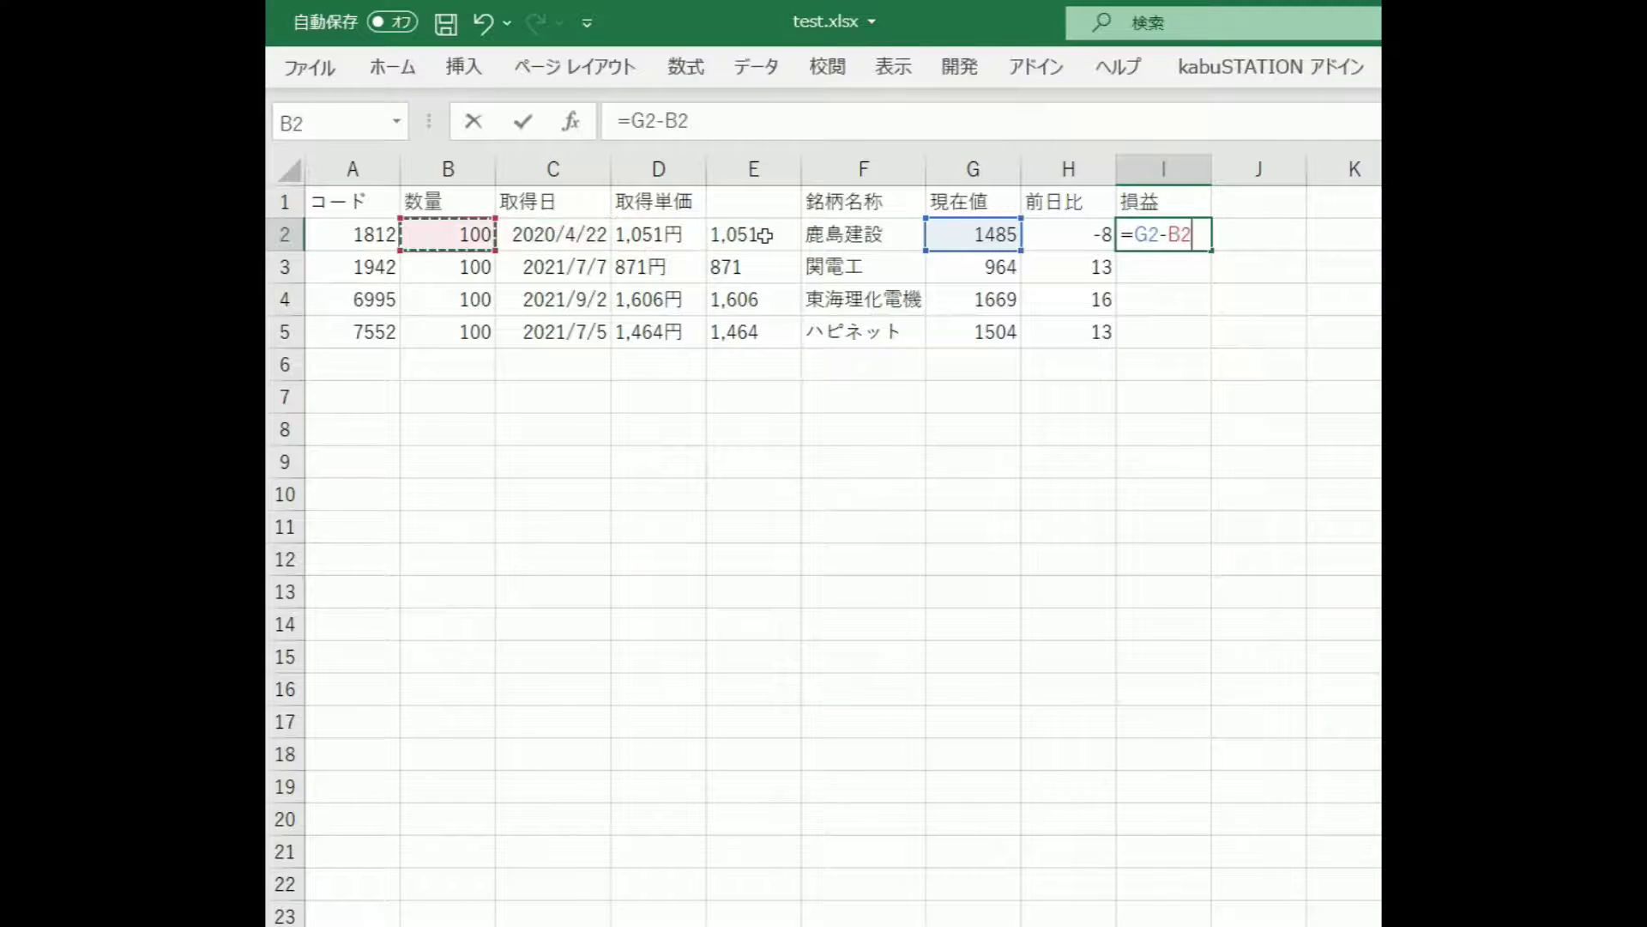
left_click(1136, 237)
type("(")
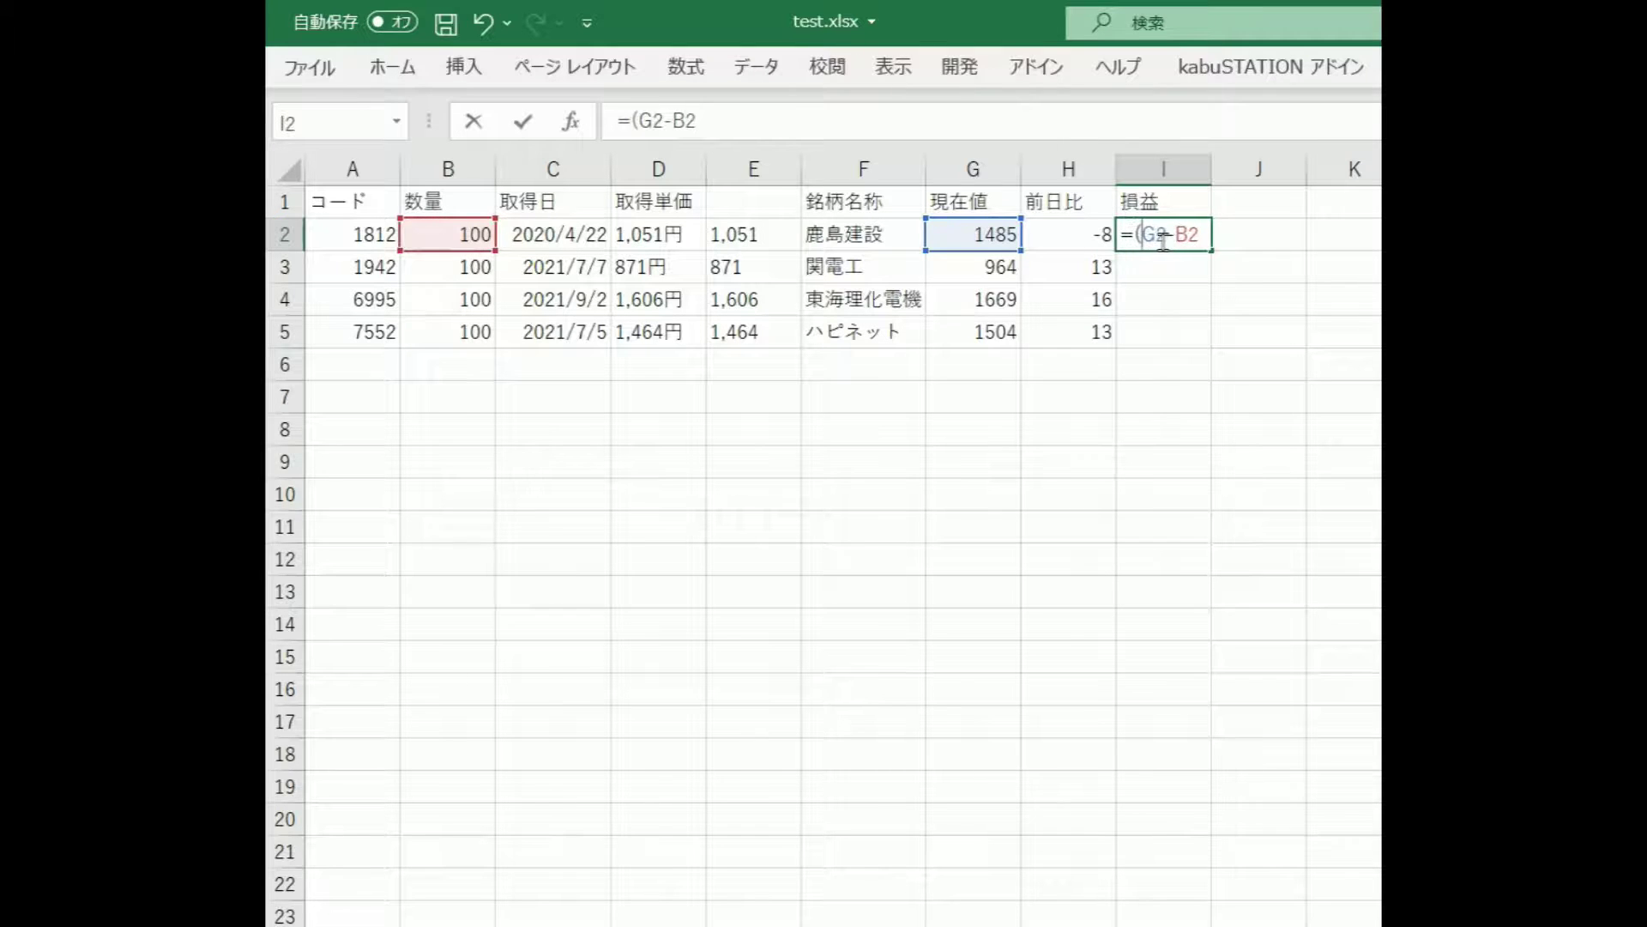
left_click(1202, 234)
type(")*")
left_click(459, 242)
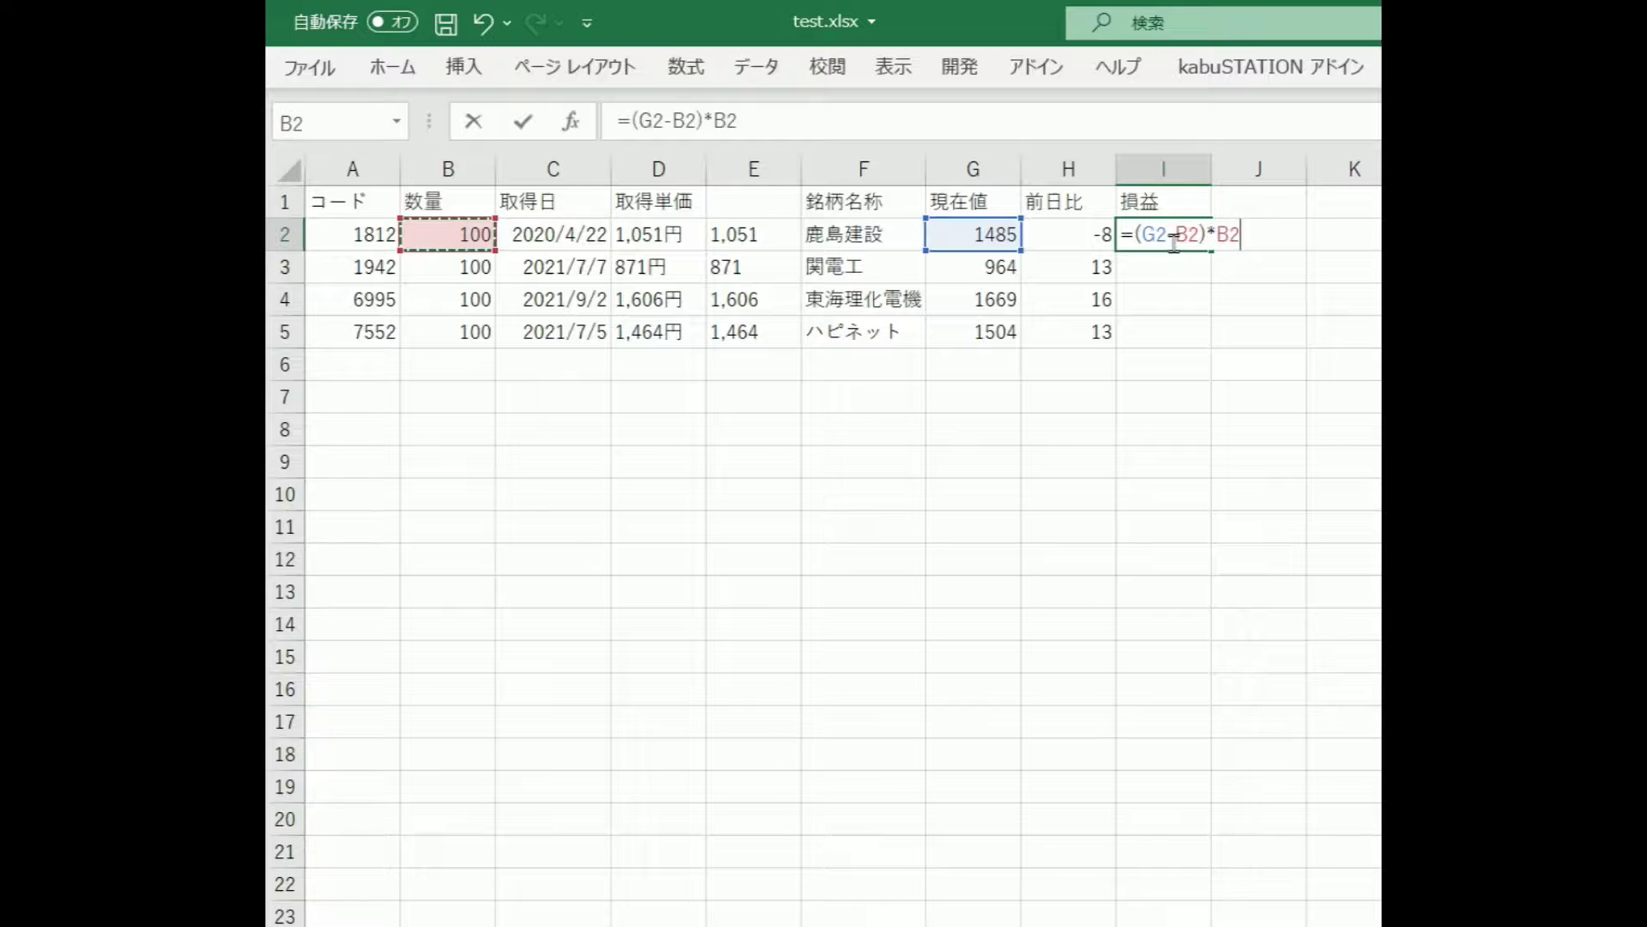
left_click_drag(1174, 233, 1201, 234)
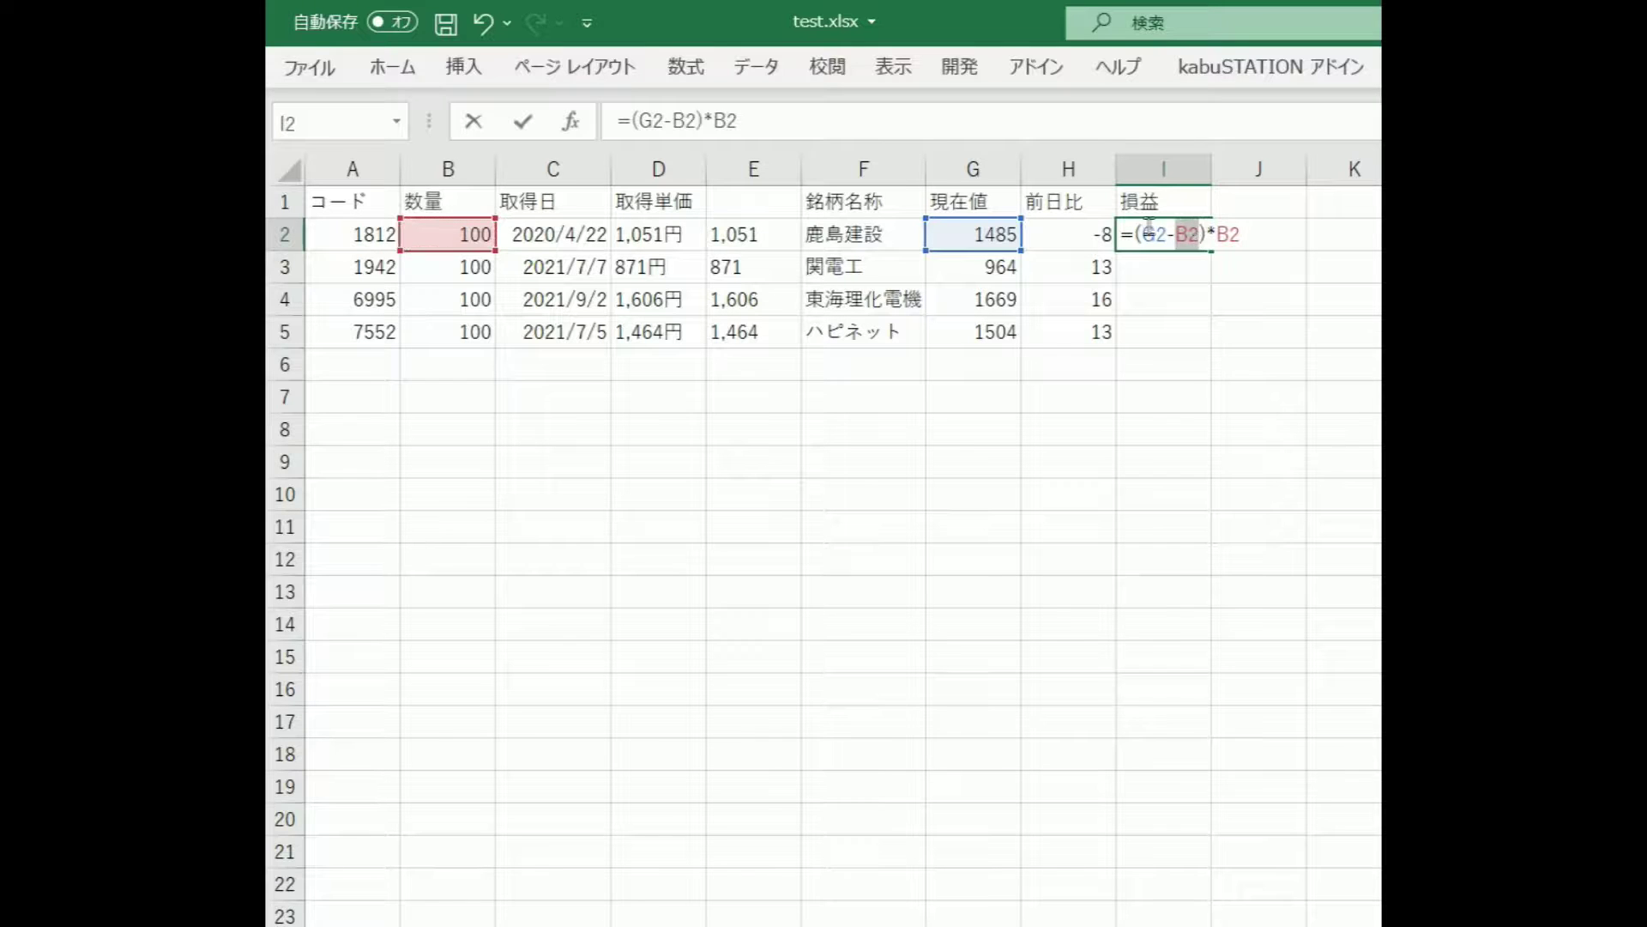
left_click(745, 234)
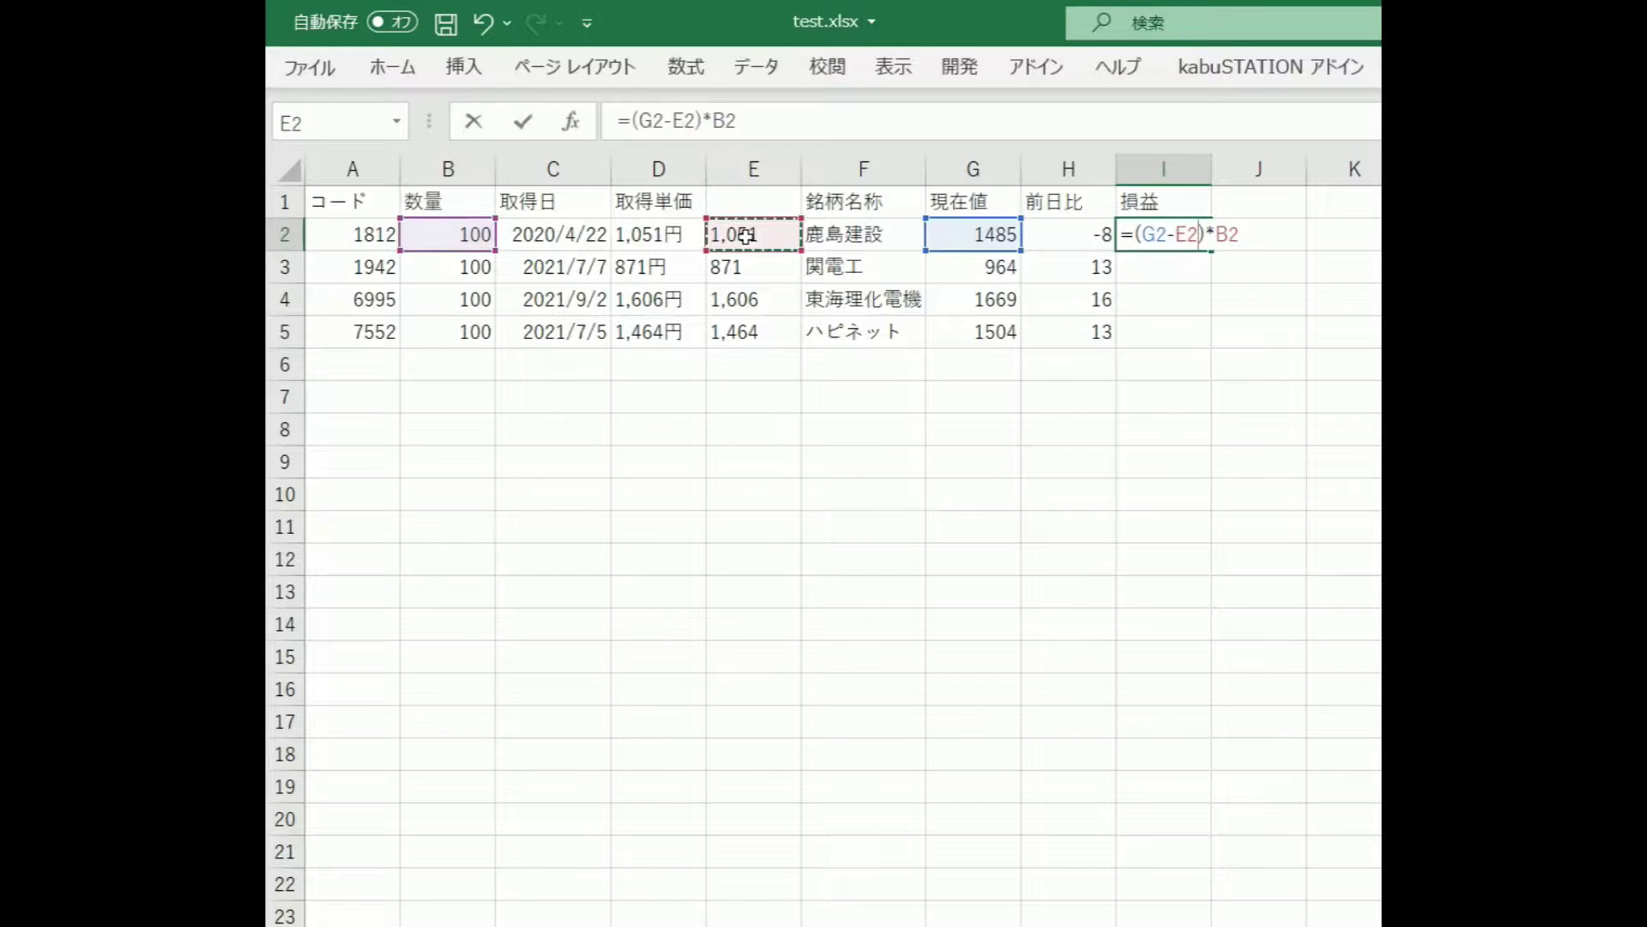
key("Return")
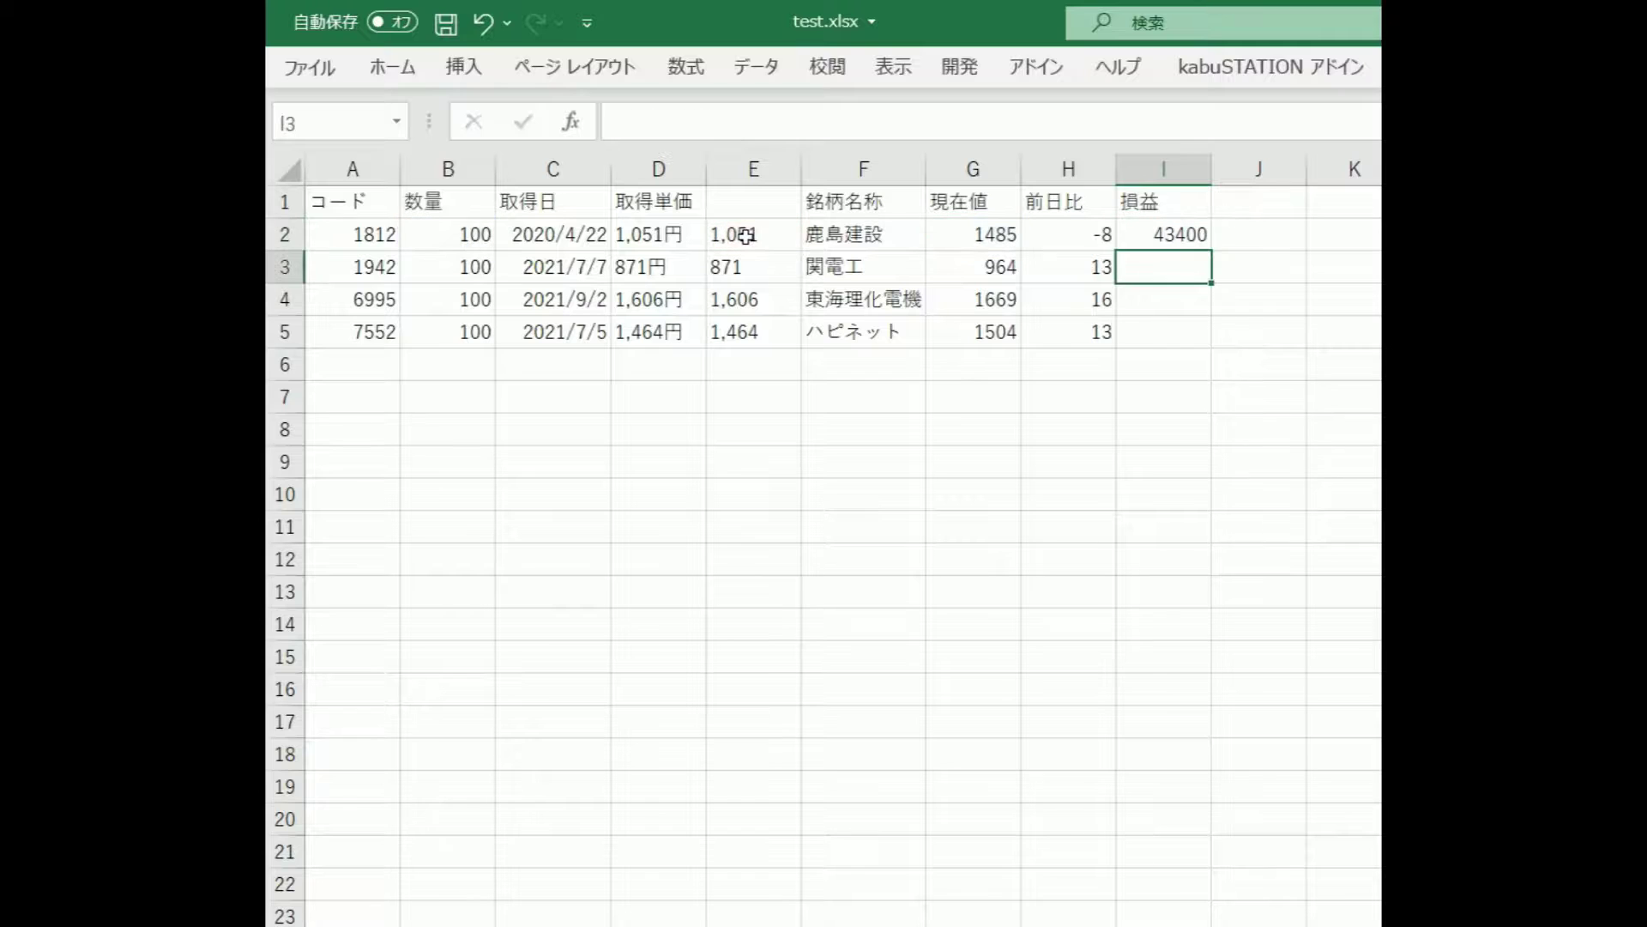
left_click(1146, 239)
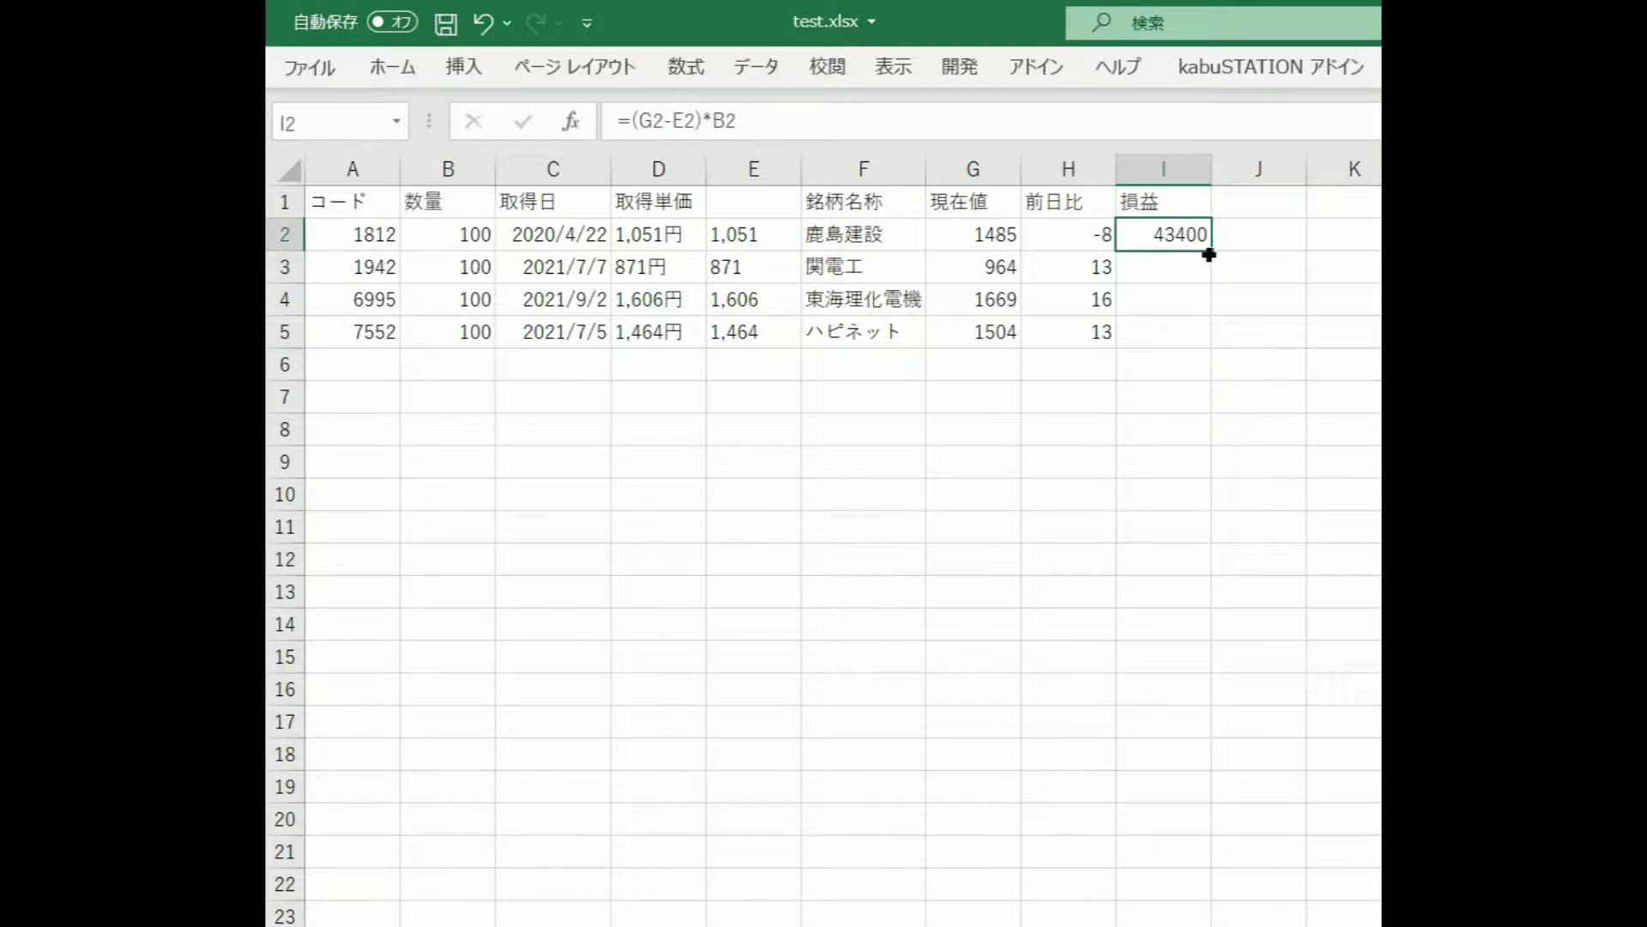
double_click(1211, 251)
Step: Enter =sum(I2:I5) in cell I7 to total the 損益 column
left_click(1139, 399)
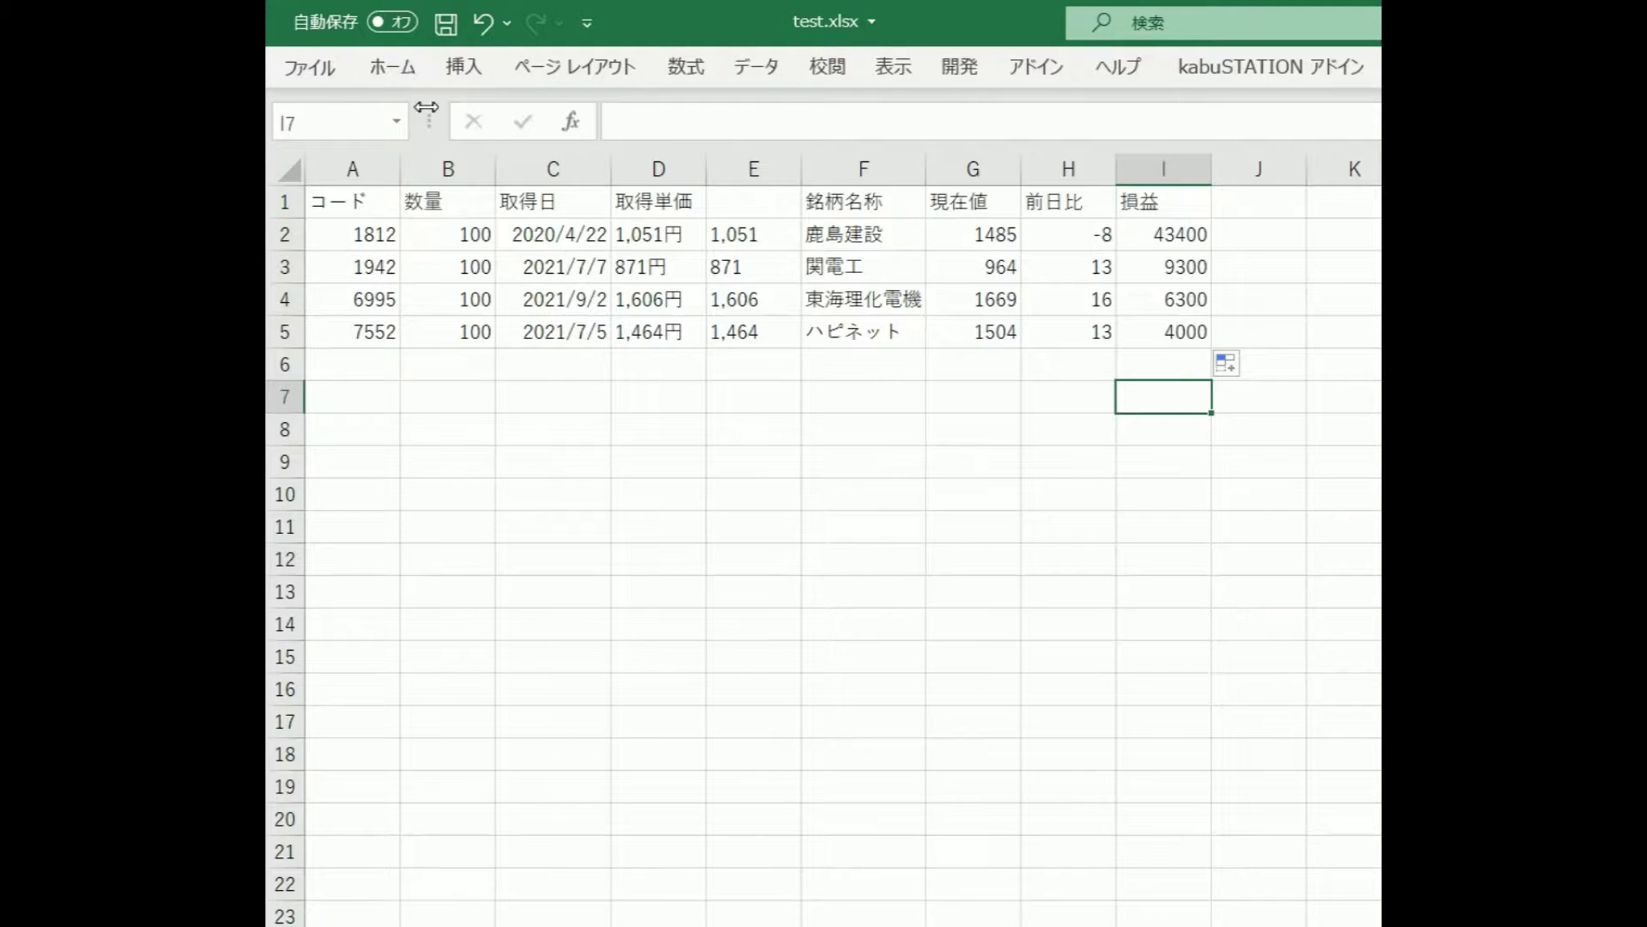
type("=")
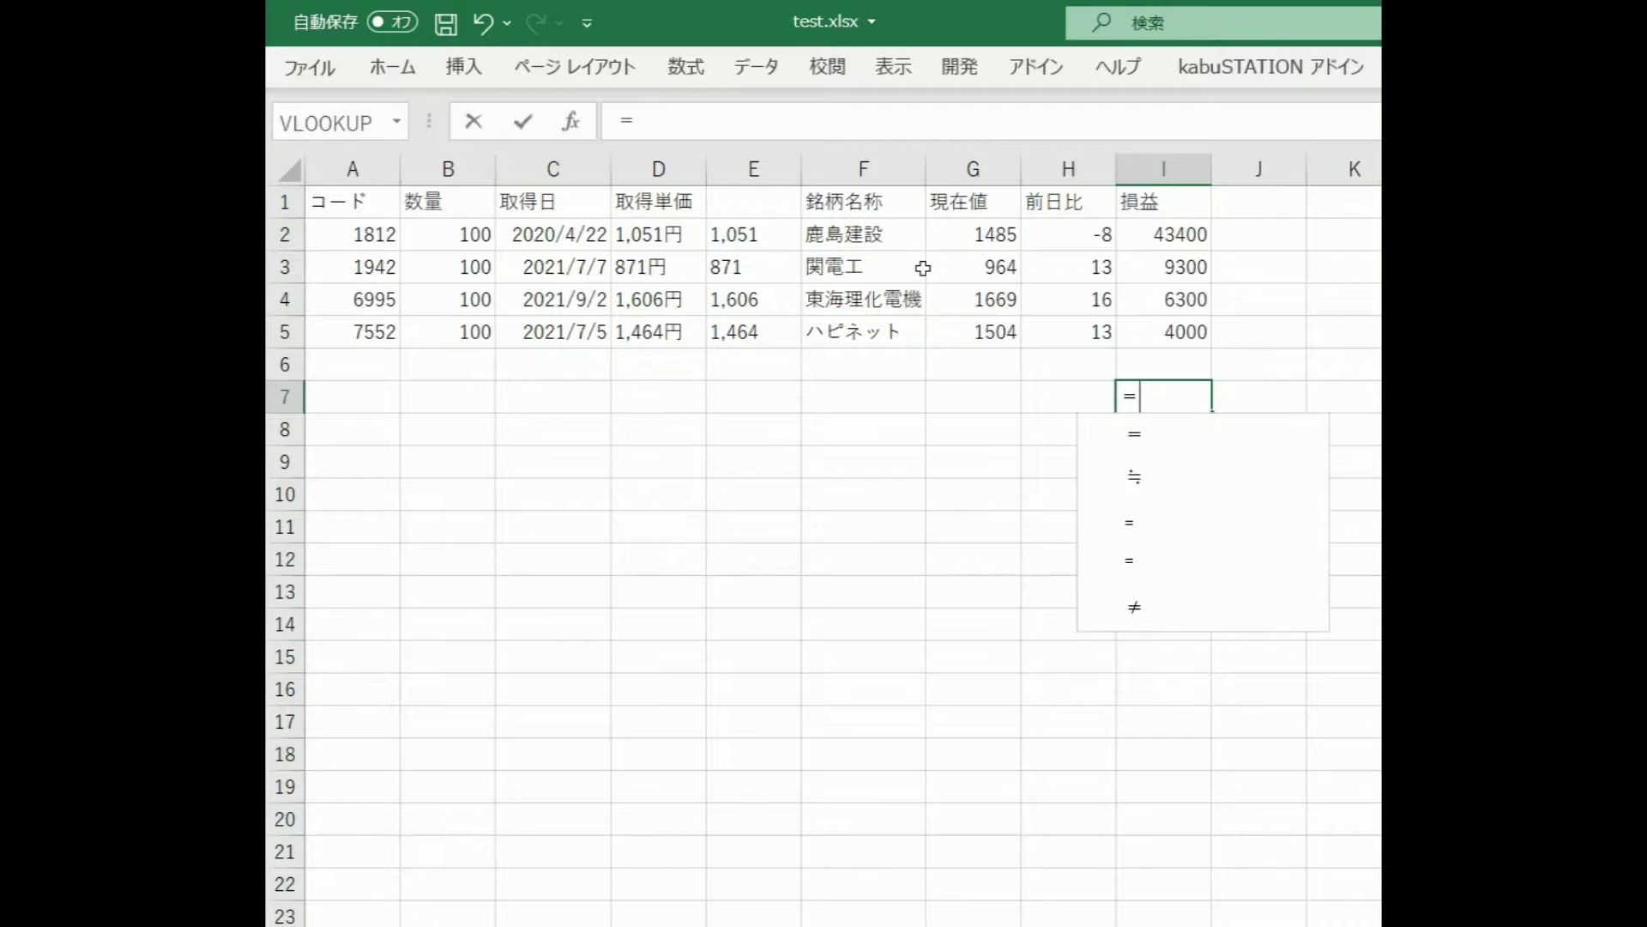
key("Escape")
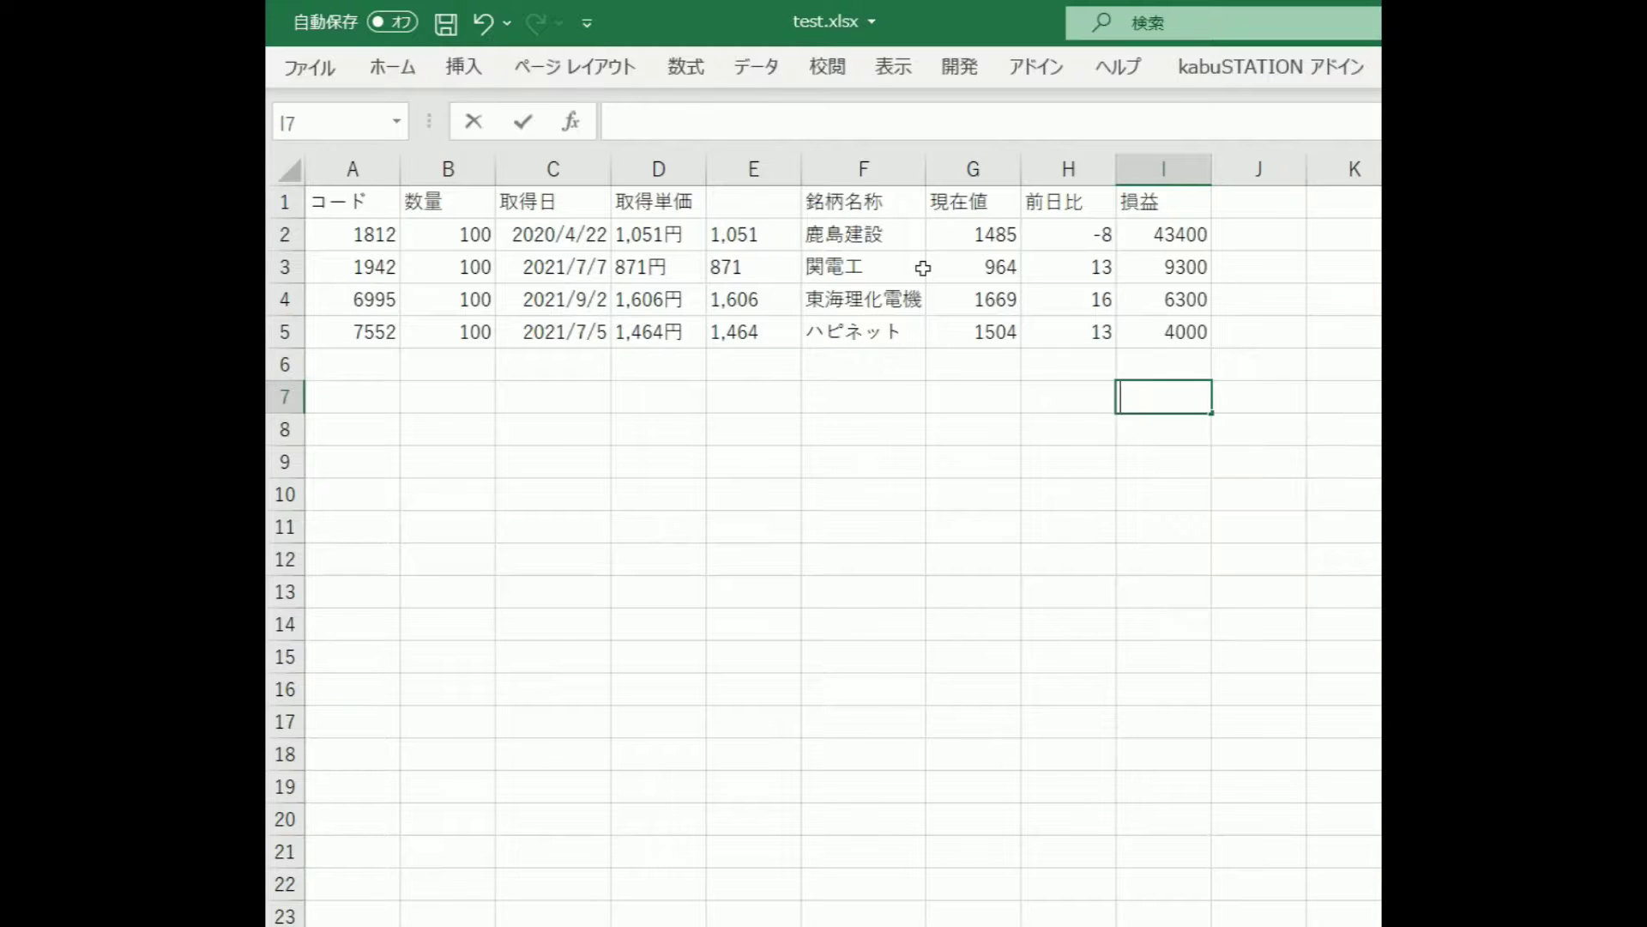
type("=sum")
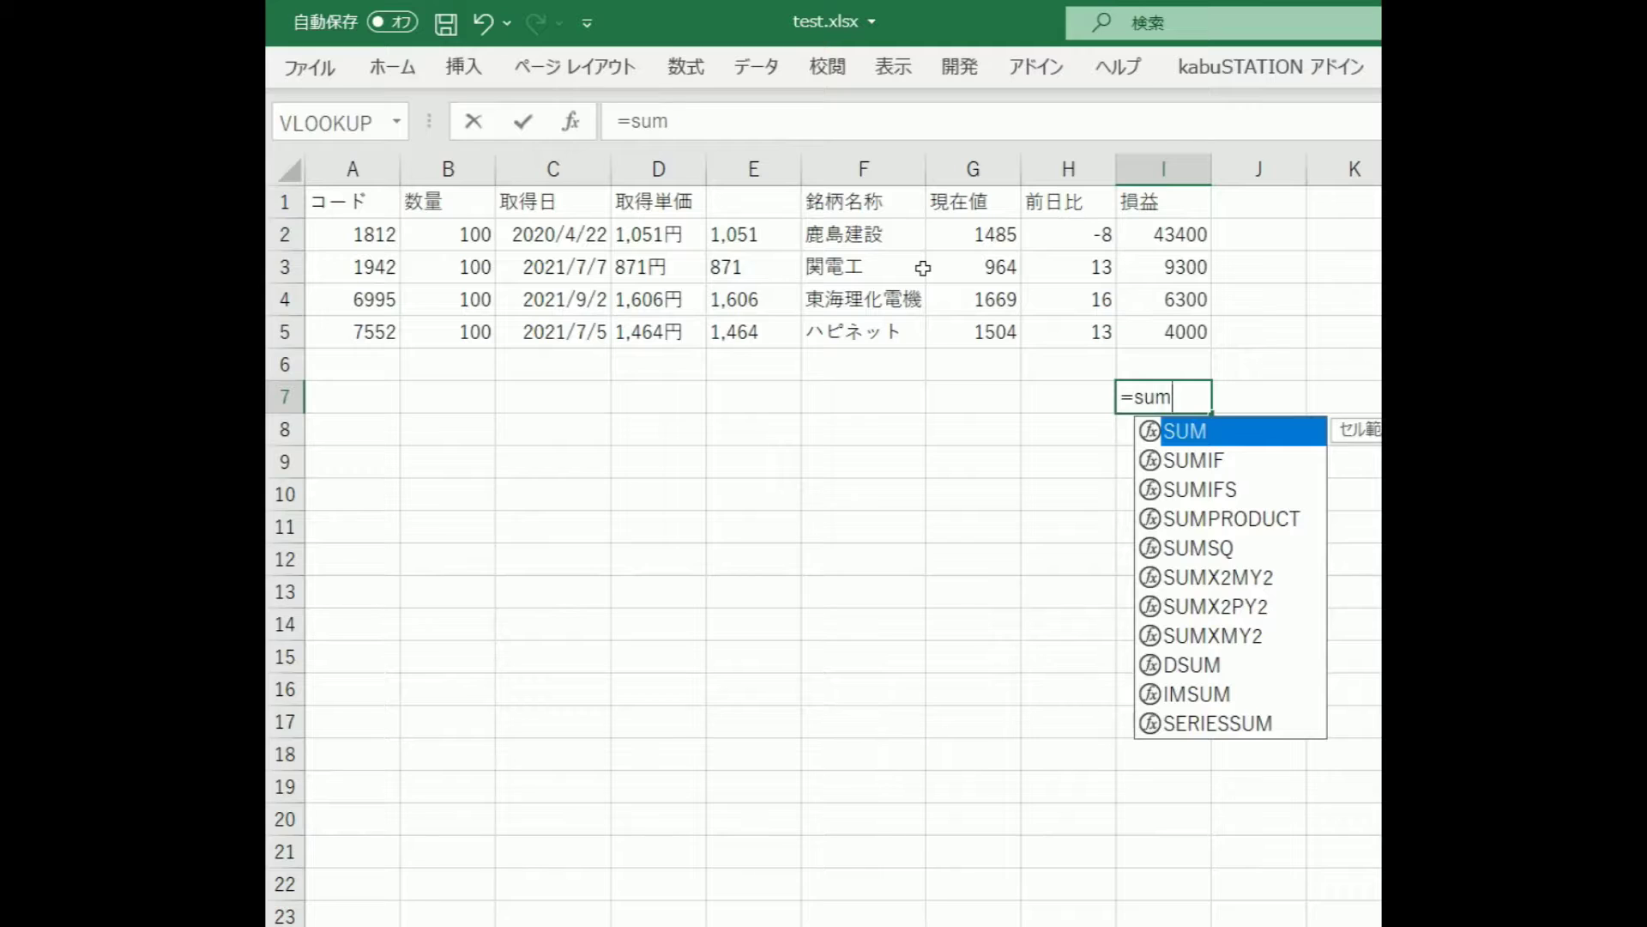
type("()")
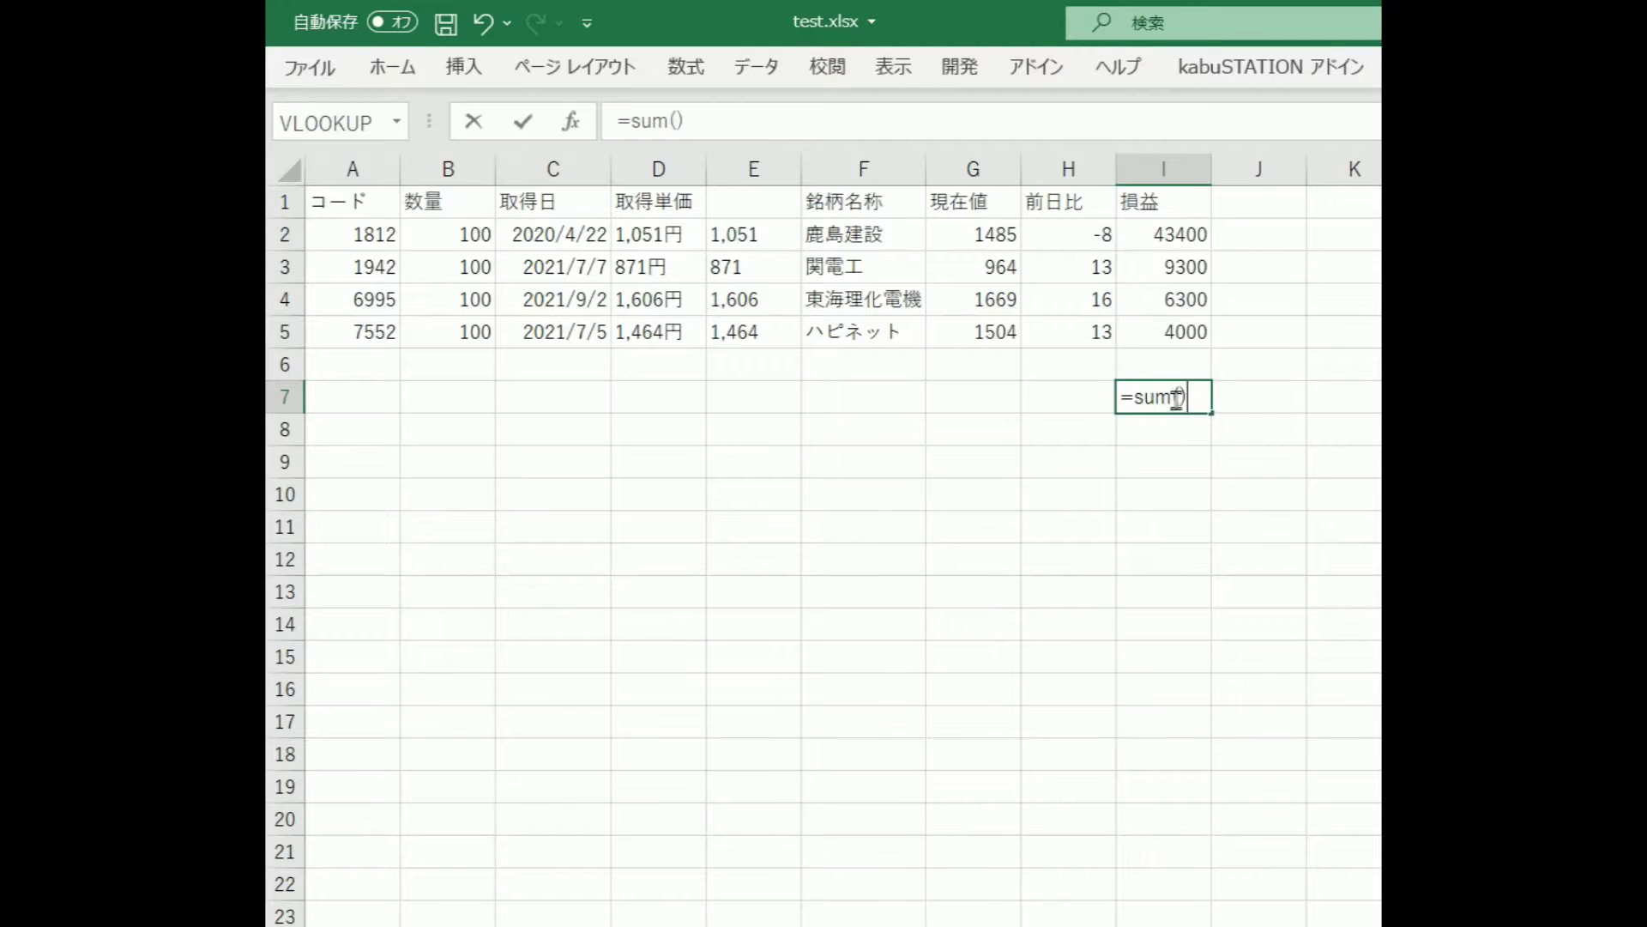
left_click(1186, 397)
left_click_drag(1160, 234, 1157, 326)
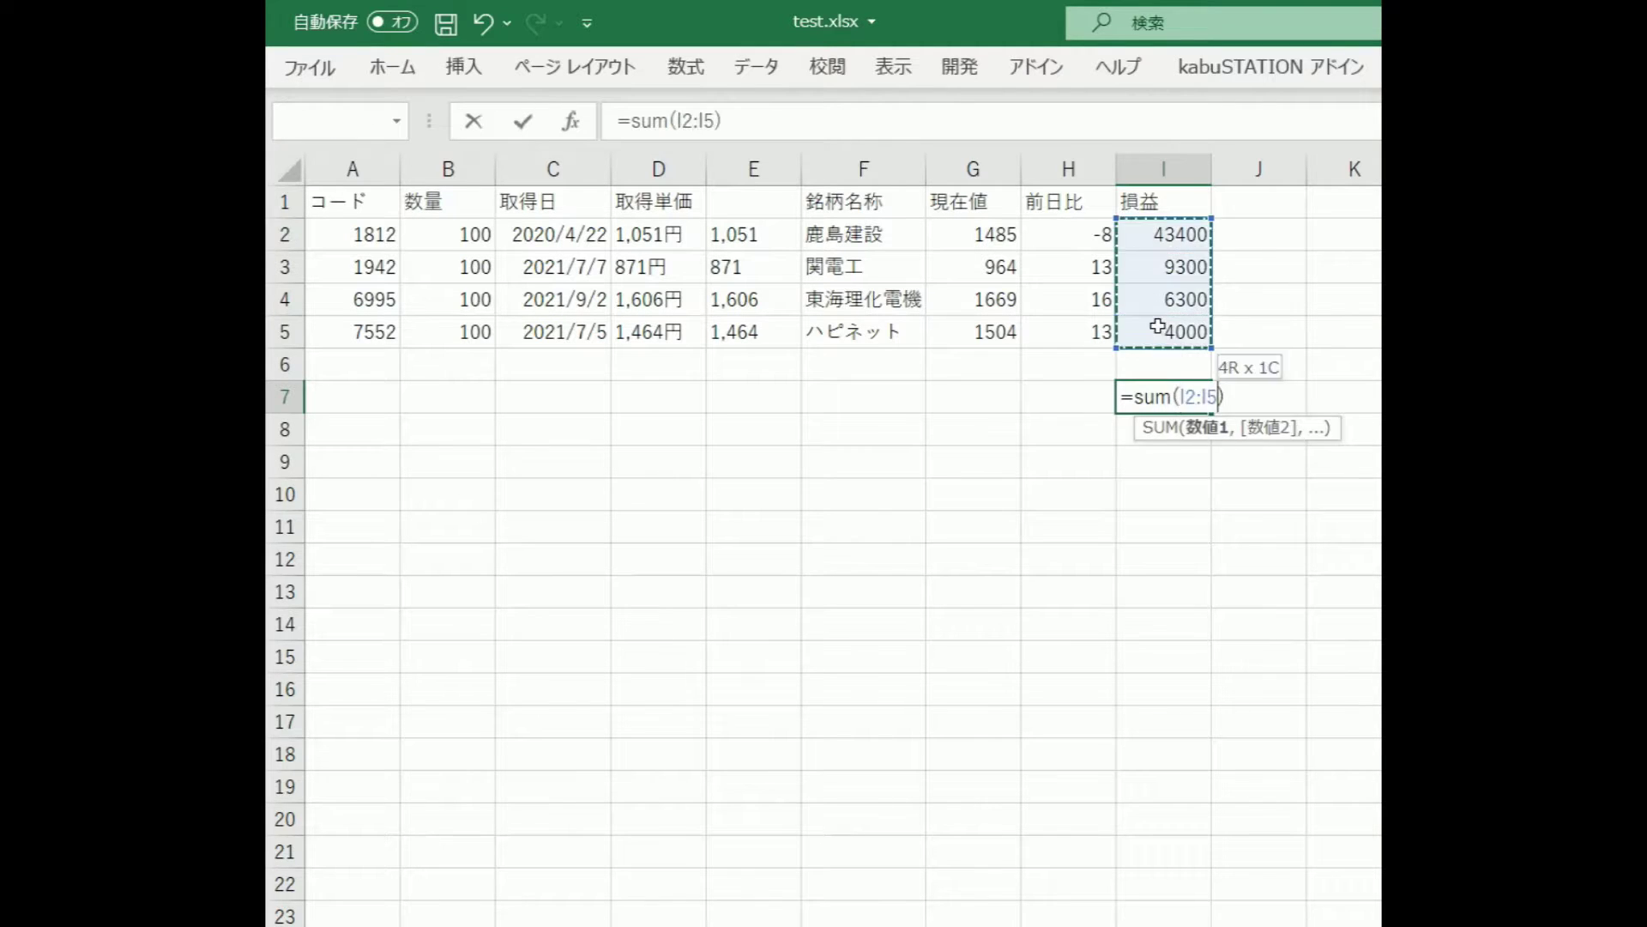
key("Return")
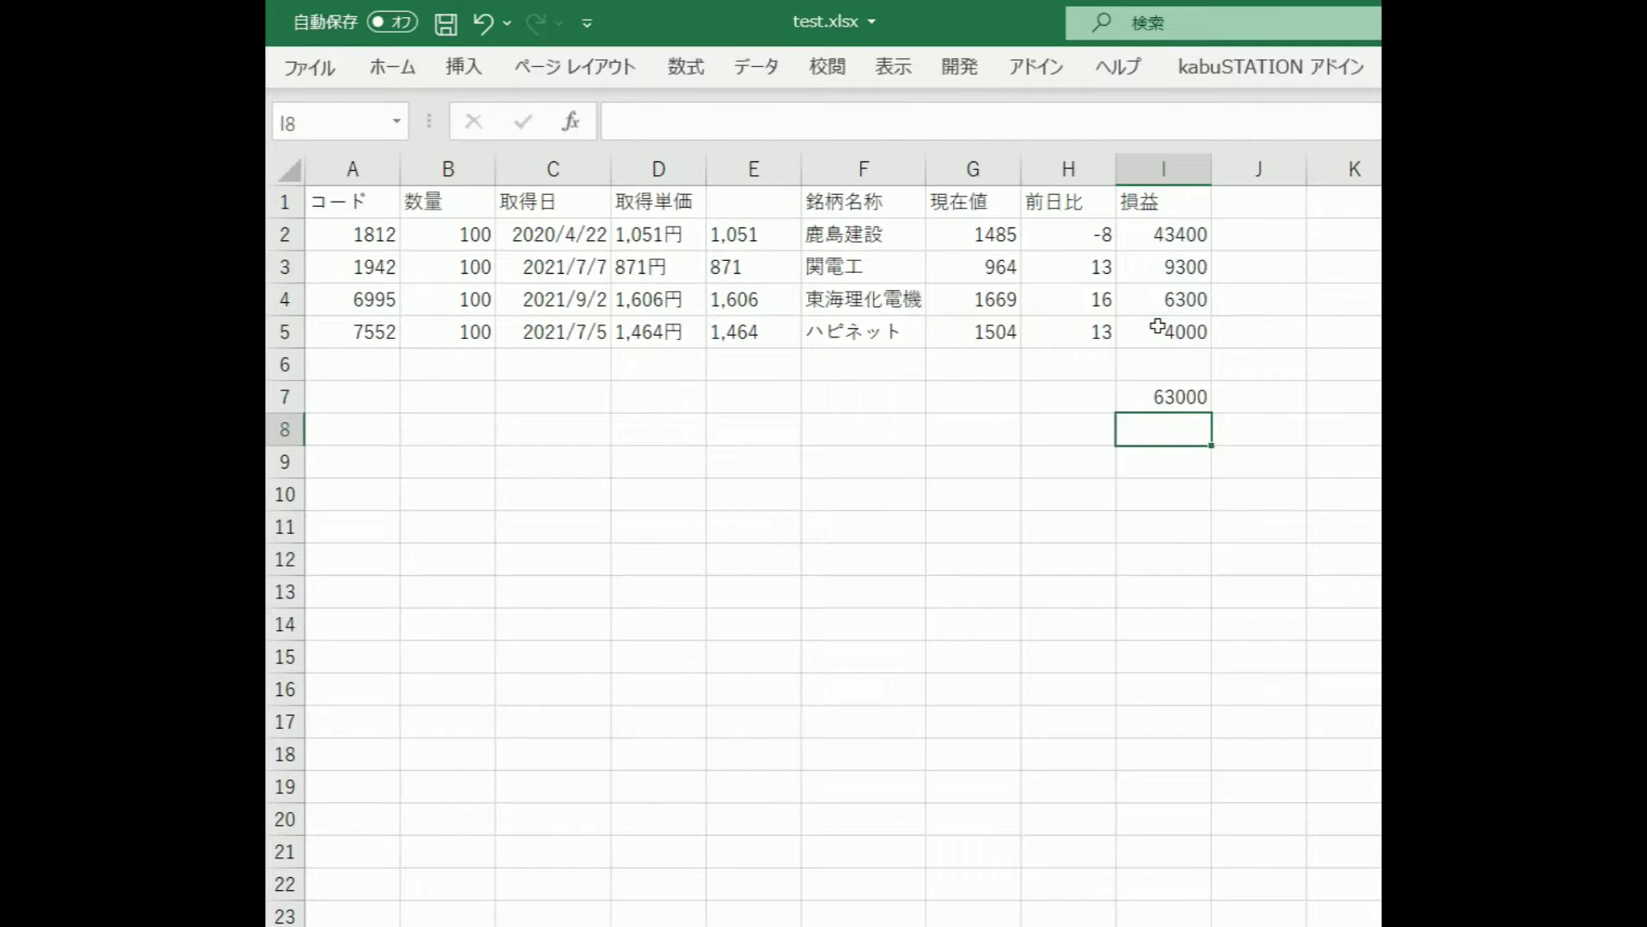